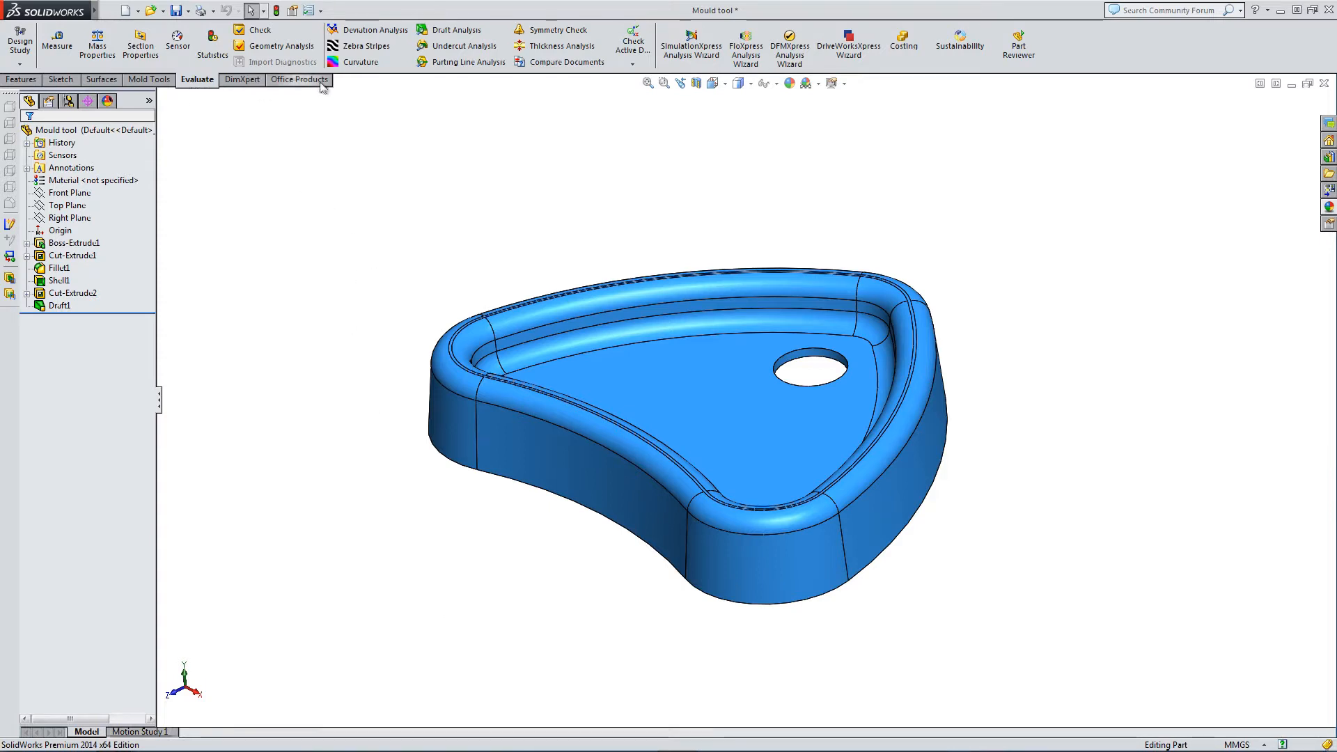
Run a draft analysis using the part's bottom rim face as the pull direction and examine the inner and outer sides
left_click(426, 31)
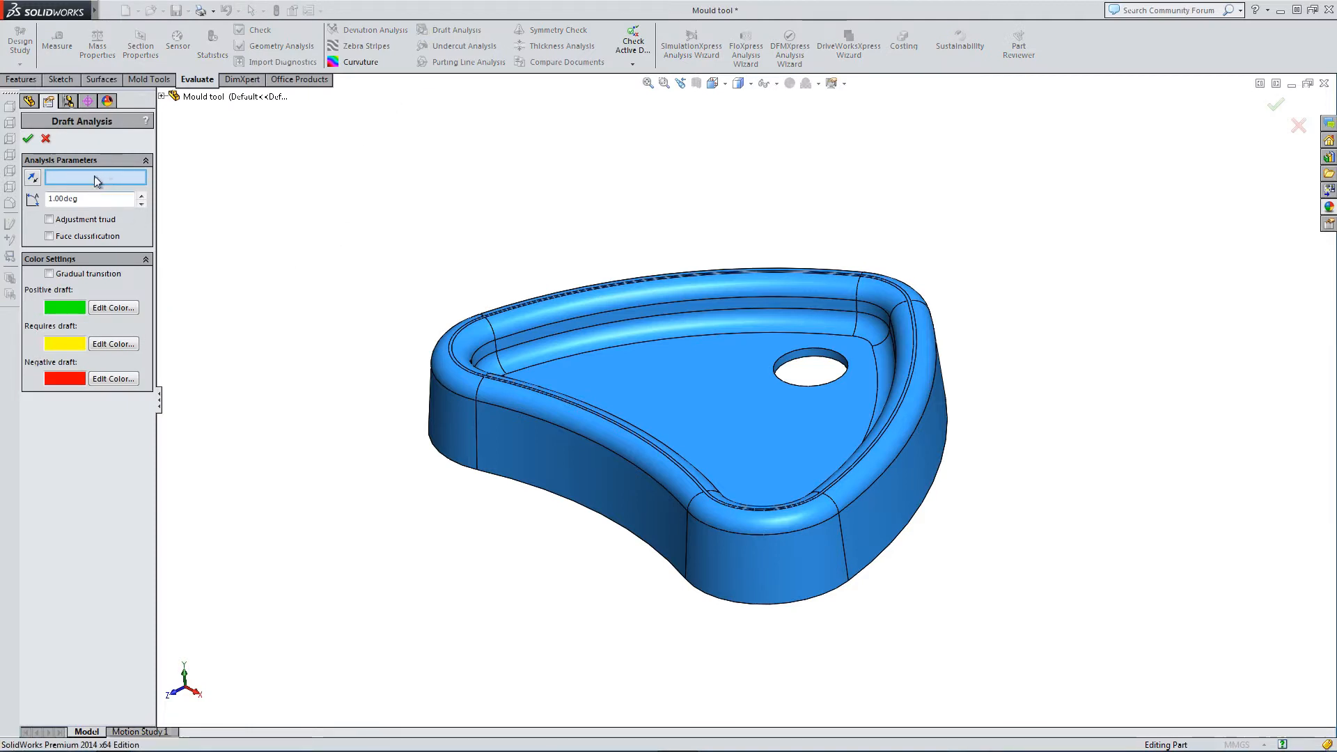
middle_click_drag(356, 460, 337, 202)
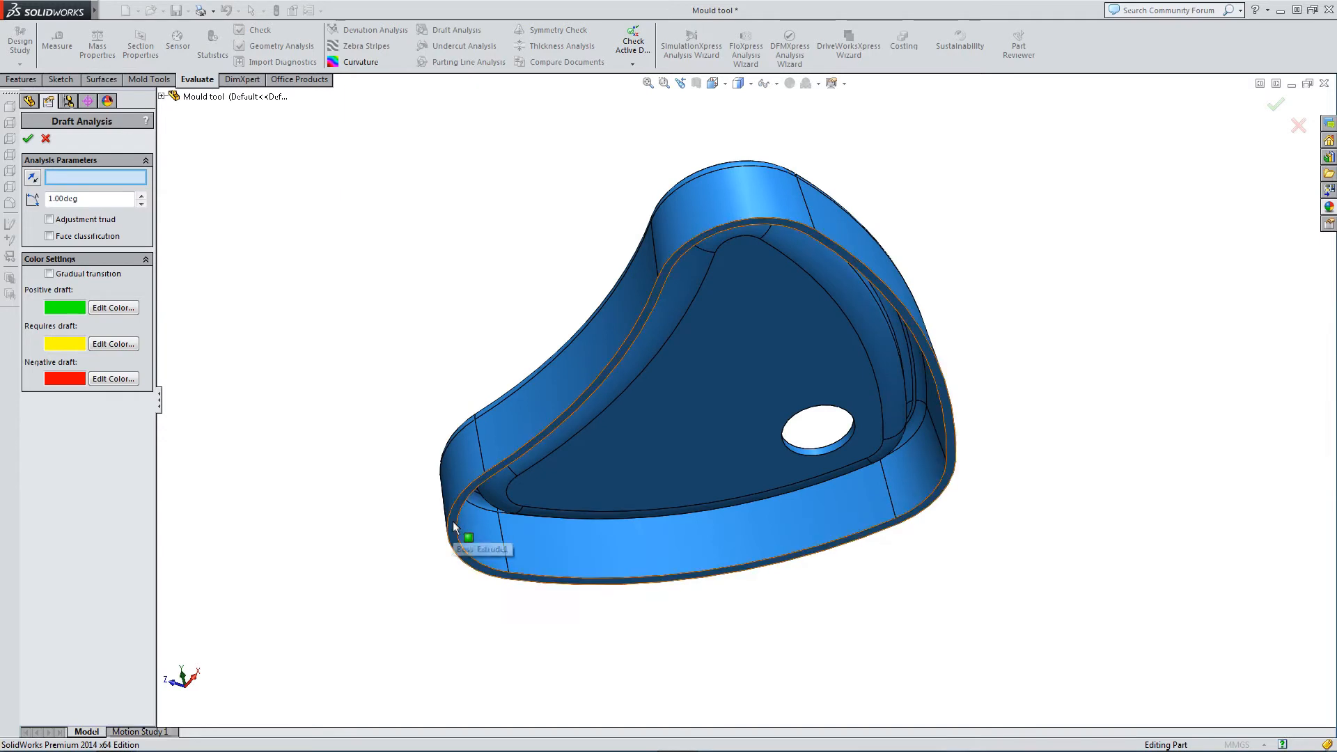
left_click(460, 534)
middle_click_drag(397, 541, 644, 358)
middle_click_drag(734, 311, 747, 480)
scroll(763, 449, "down", 2)
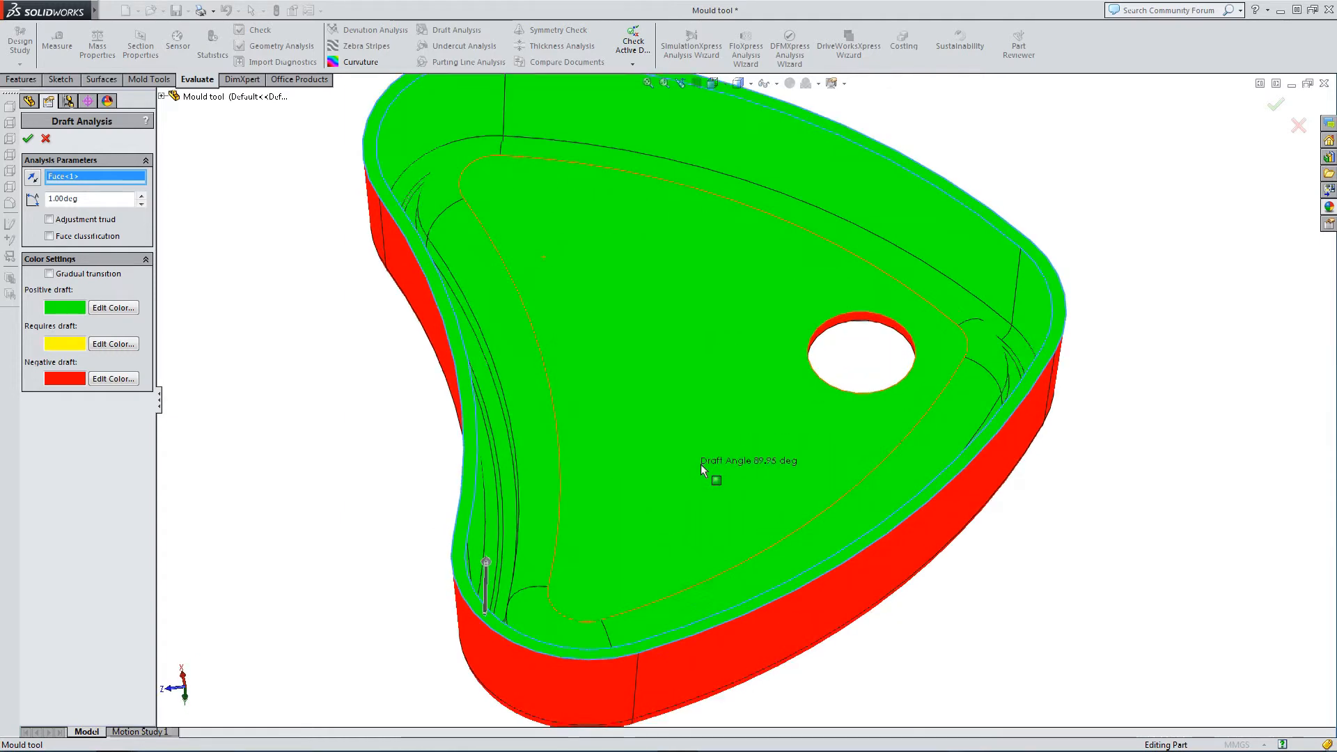
scroll(702, 473, "up", 1)
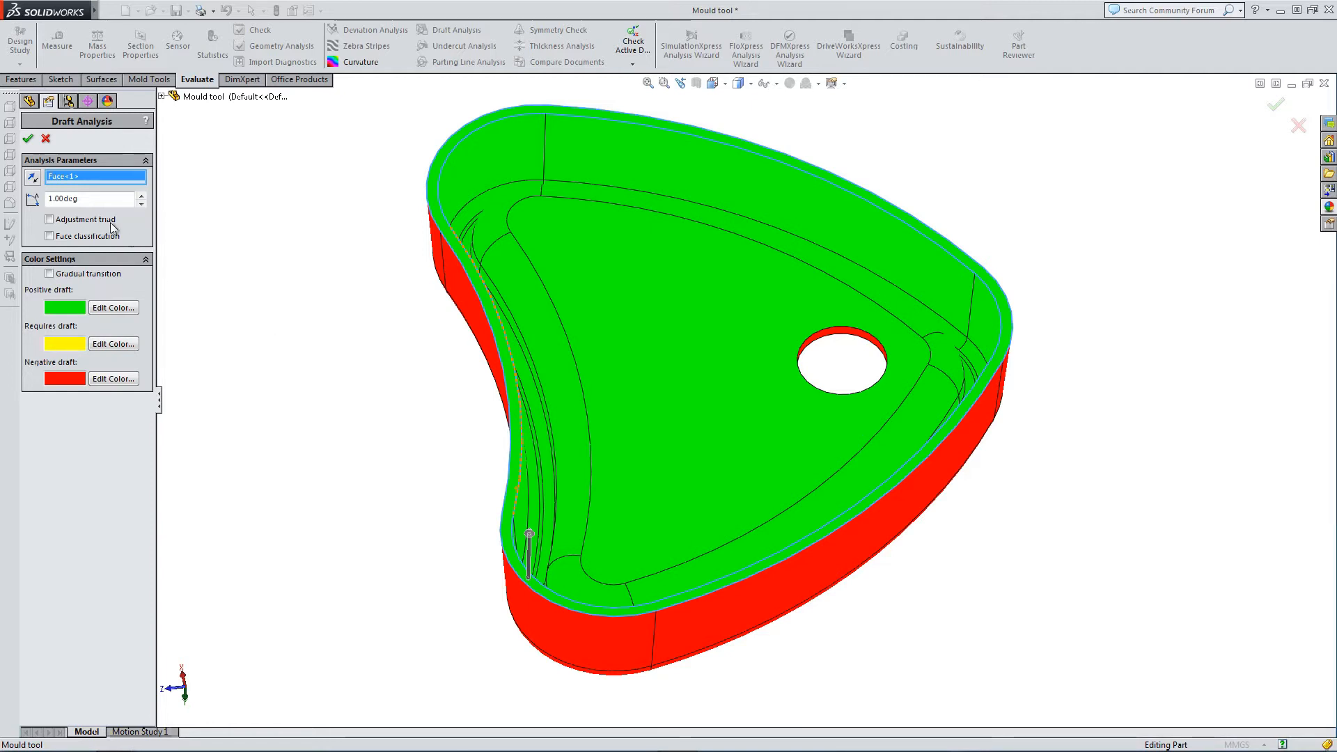
middle_click_drag(552, 209, 591, 629)
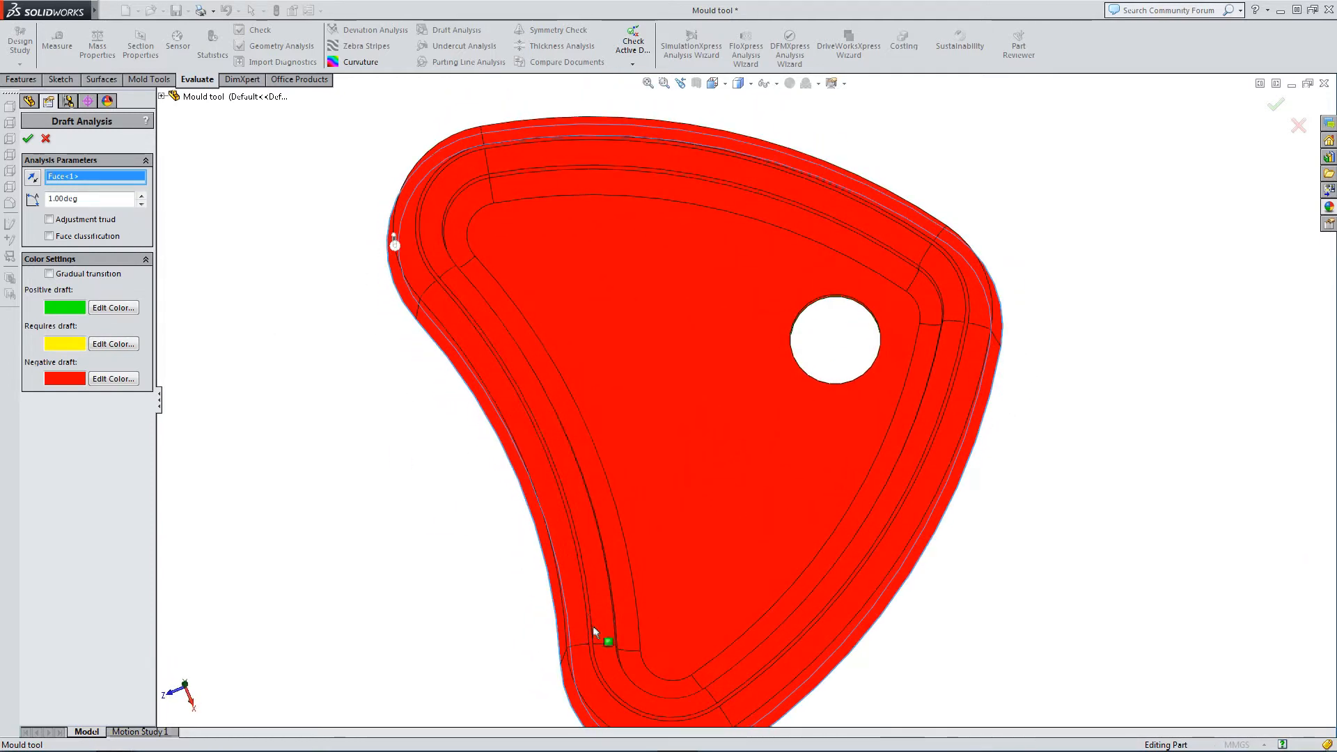
middle_click_drag(495, 279, 812, 251)
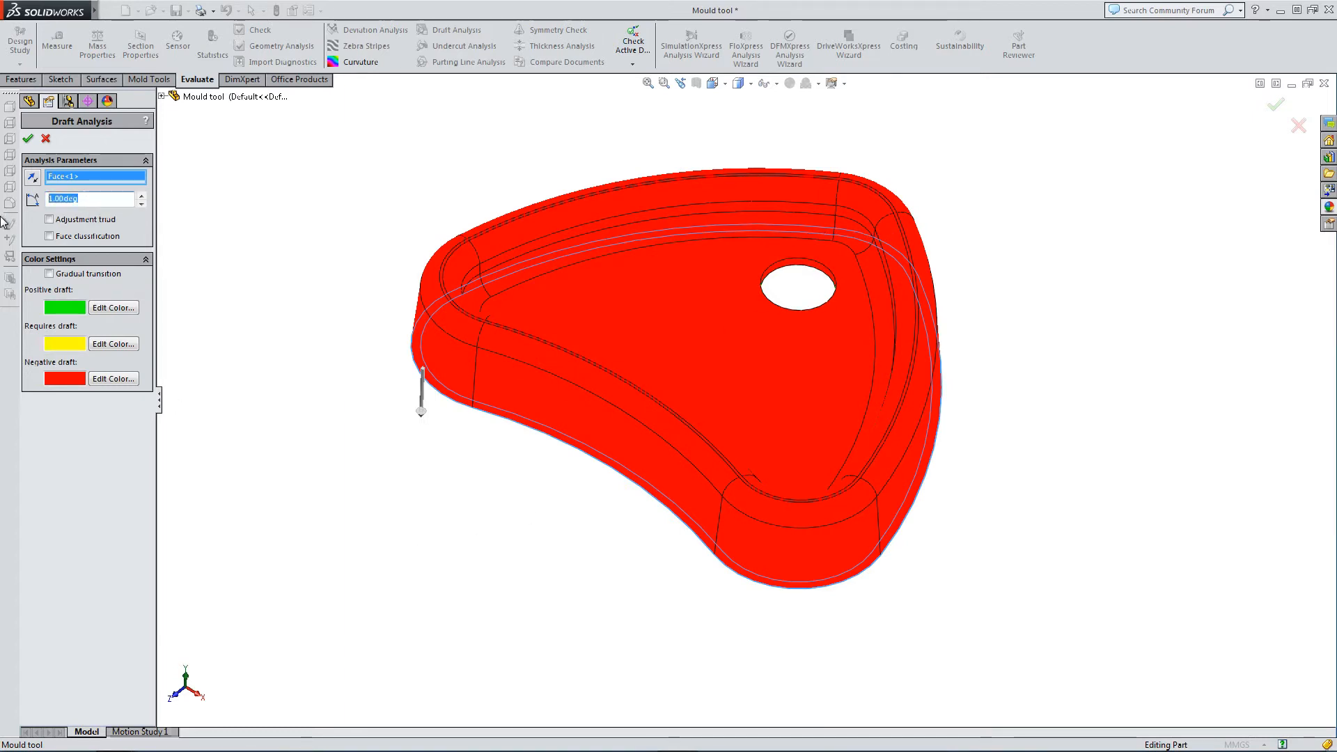
Test the draft analysis at 0.5 and 2 degrees and examine the wall of the circular hole from both sides
type("0.5")
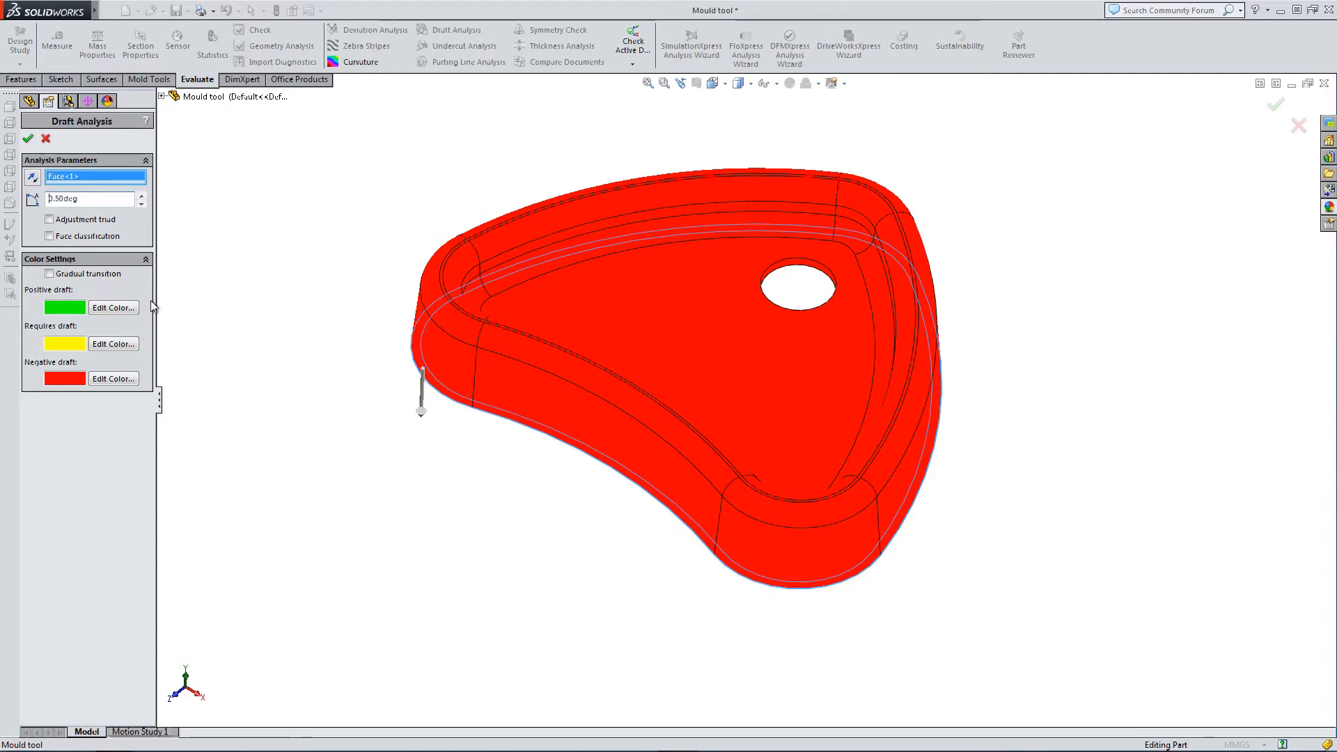
middle_click_drag(427, 249, 627, 366)
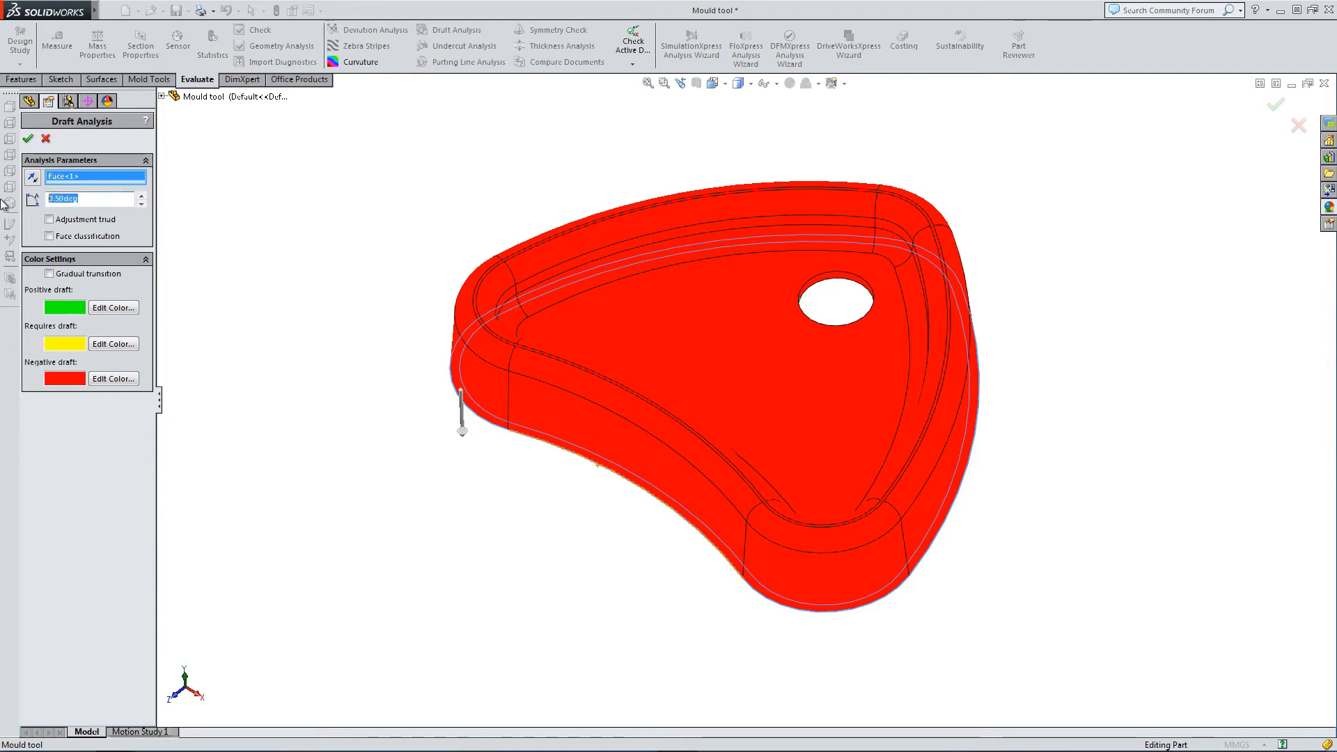
type("2")
key("Return")
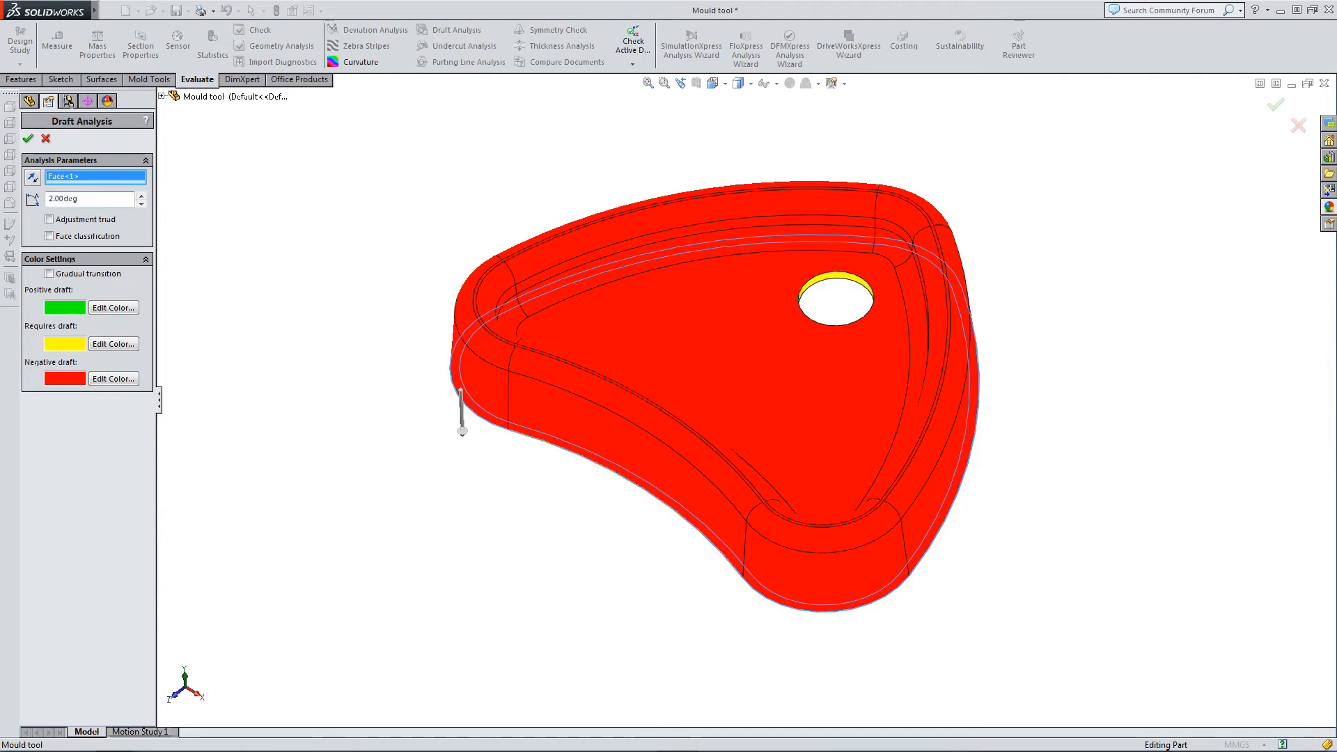
mouse_move(485, 327)
middle_click_drag(361, 333, 349, 281)
scroll(841, 321, "down", 5)
mouse_move(737, 331)
middle_mouse_down()
mouse_move(689, 383)
mouse_move(729, 500)
mouse_move(723, 644)
mouse_move(766, 346)
mouse_move(728, 328)
middle_mouse_up()
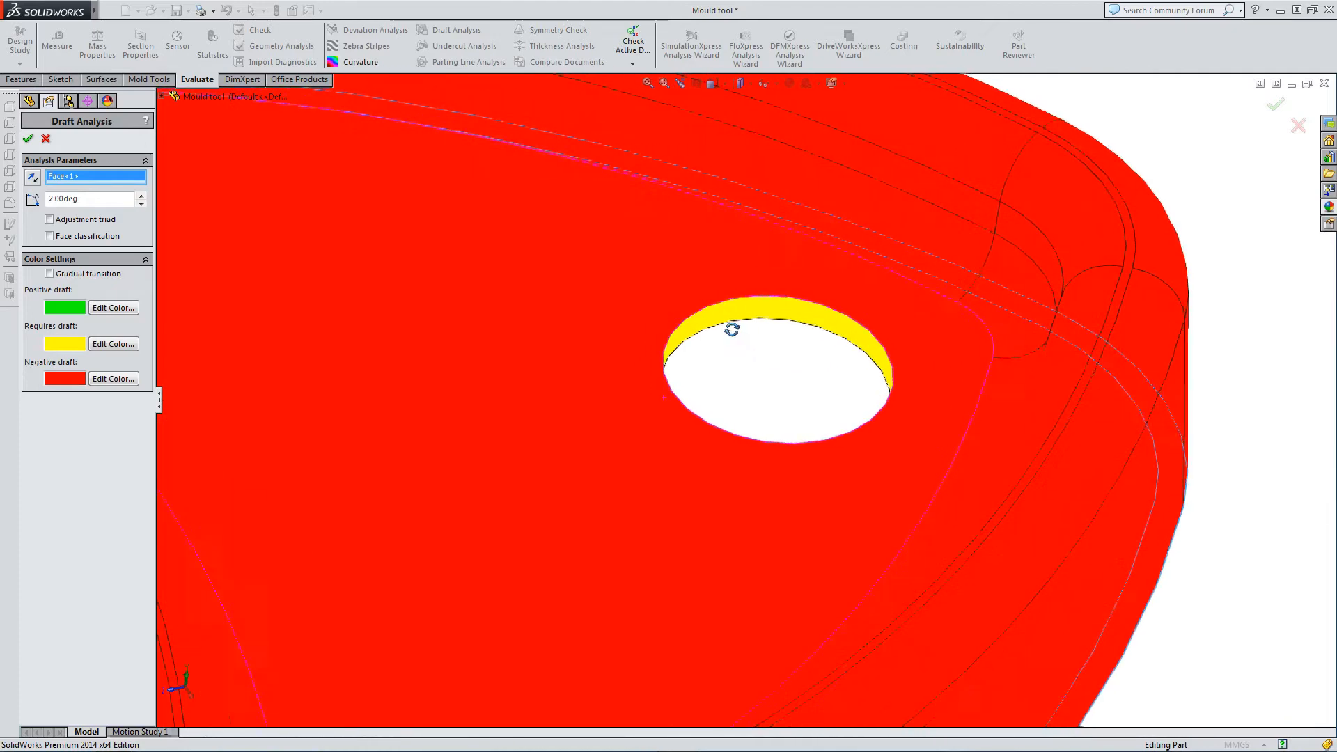
scroll(763, 486, "up", 3)
scroll(763, 486, "up", 3)
middle_click_drag(791, 487, 546, 269)
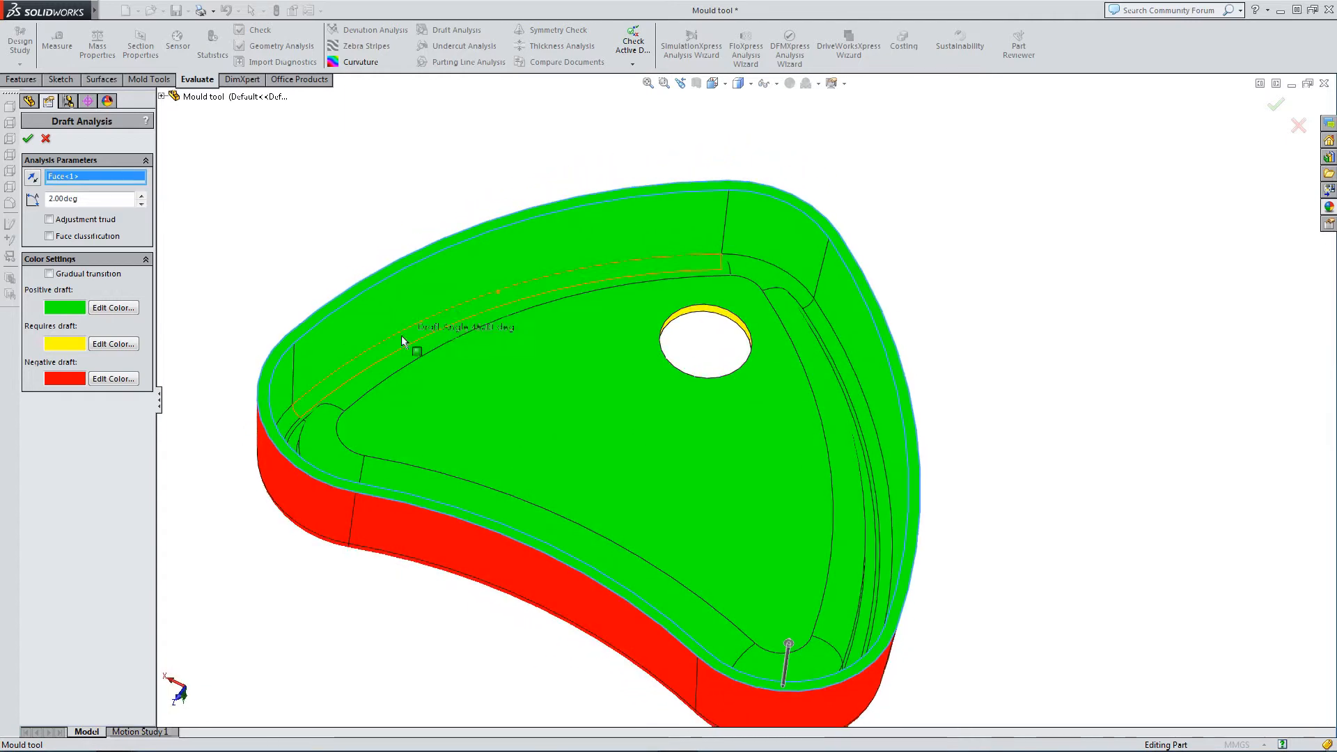
Set the draft analysis angle to 1 degree, examine both sides of the part and accept the analysis
type("1")
key("Return")
middle_click_drag(531, 357, 510, 283)
scroll(681, 379, "down", 2)
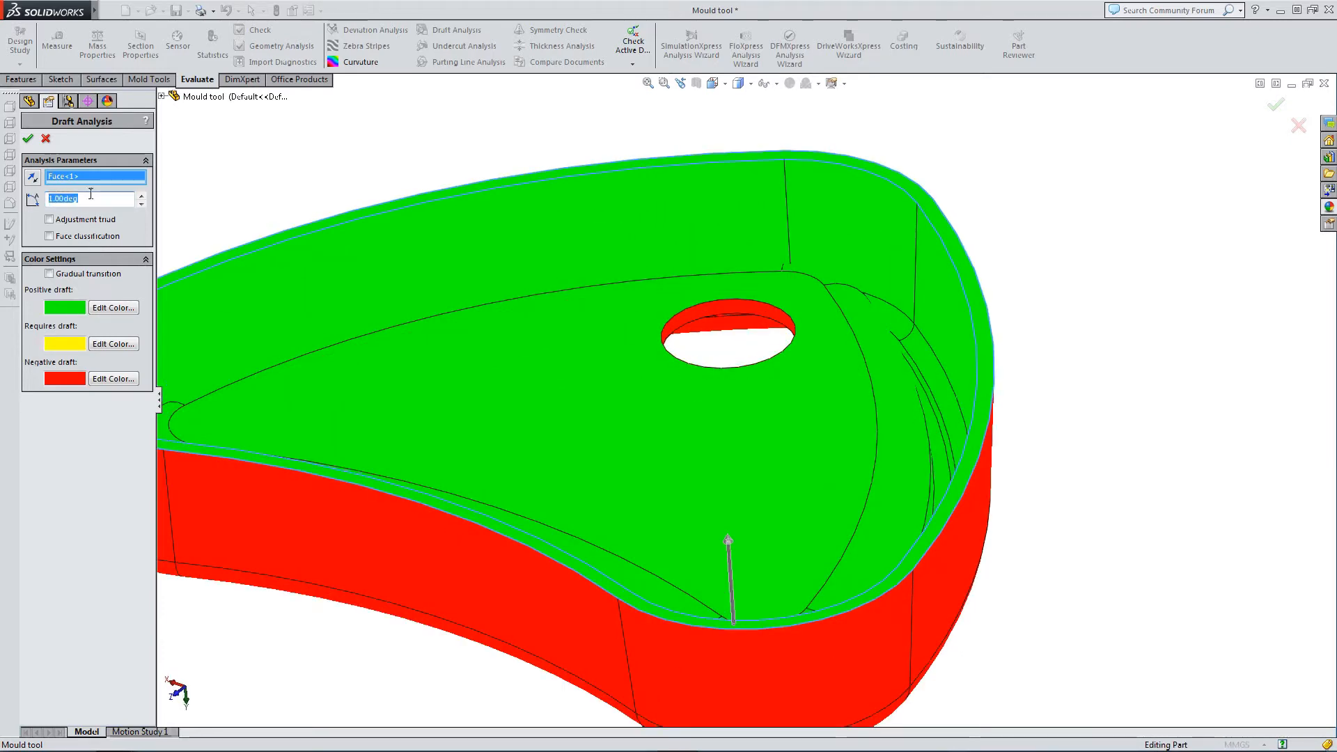
scroll(574, 358, "up", 4)
middle_click_drag(529, 287, 617, 666)
middle_click_drag(588, 343, 442, 461)
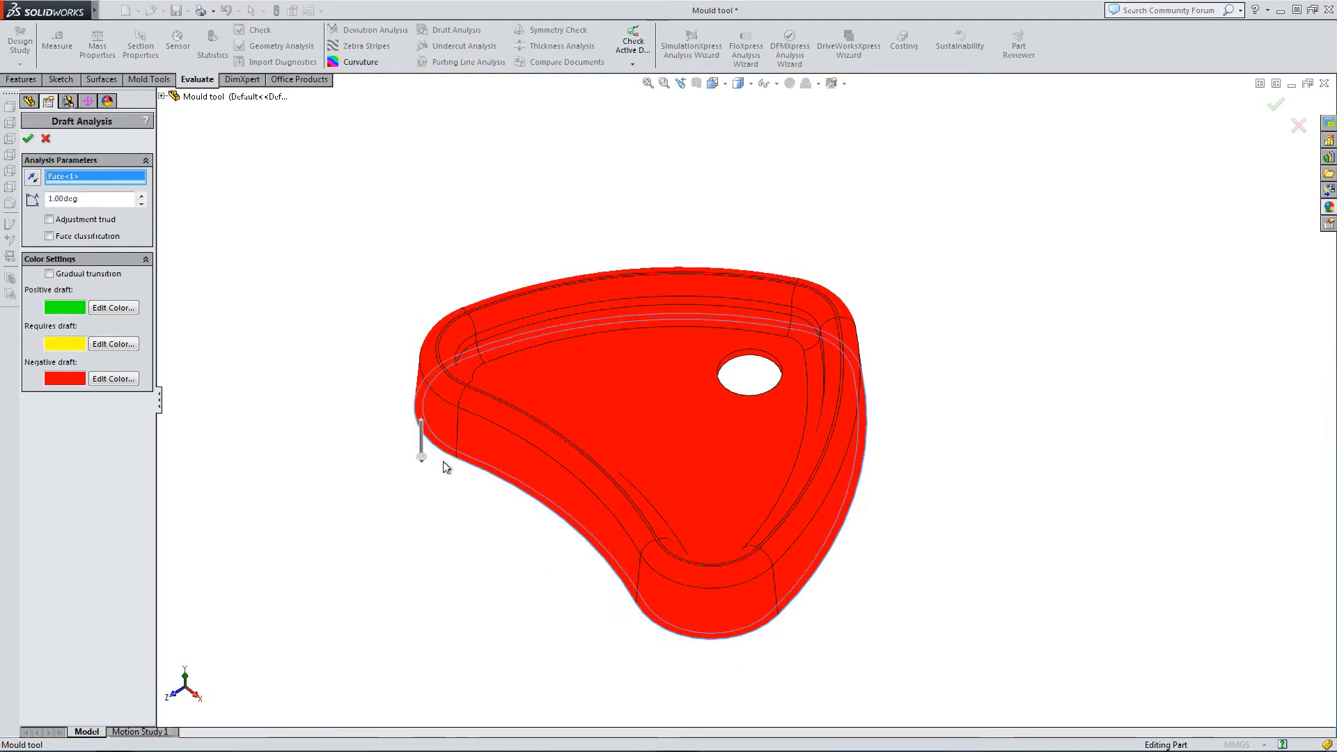
left_click(29, 138)
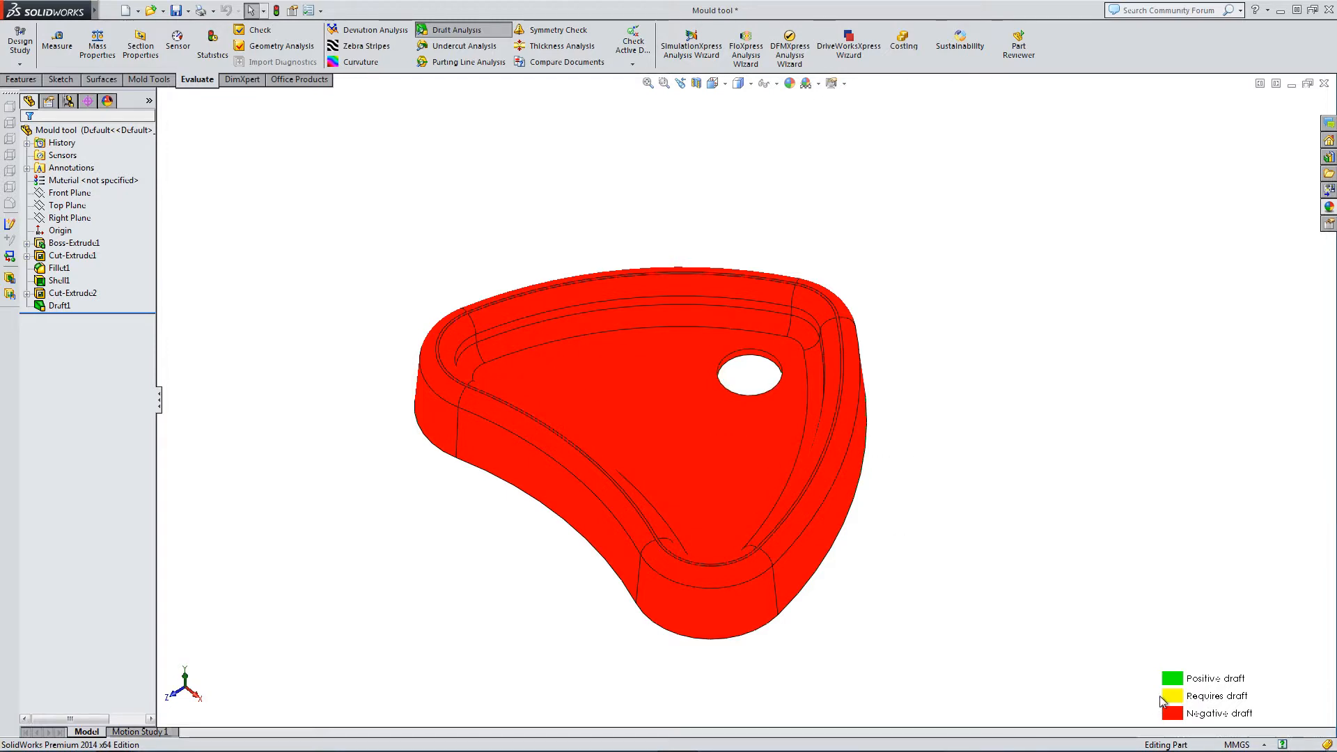
Turn off the draft analysis colour display on the part
middle_click_drag(571, 584, 551, 563)
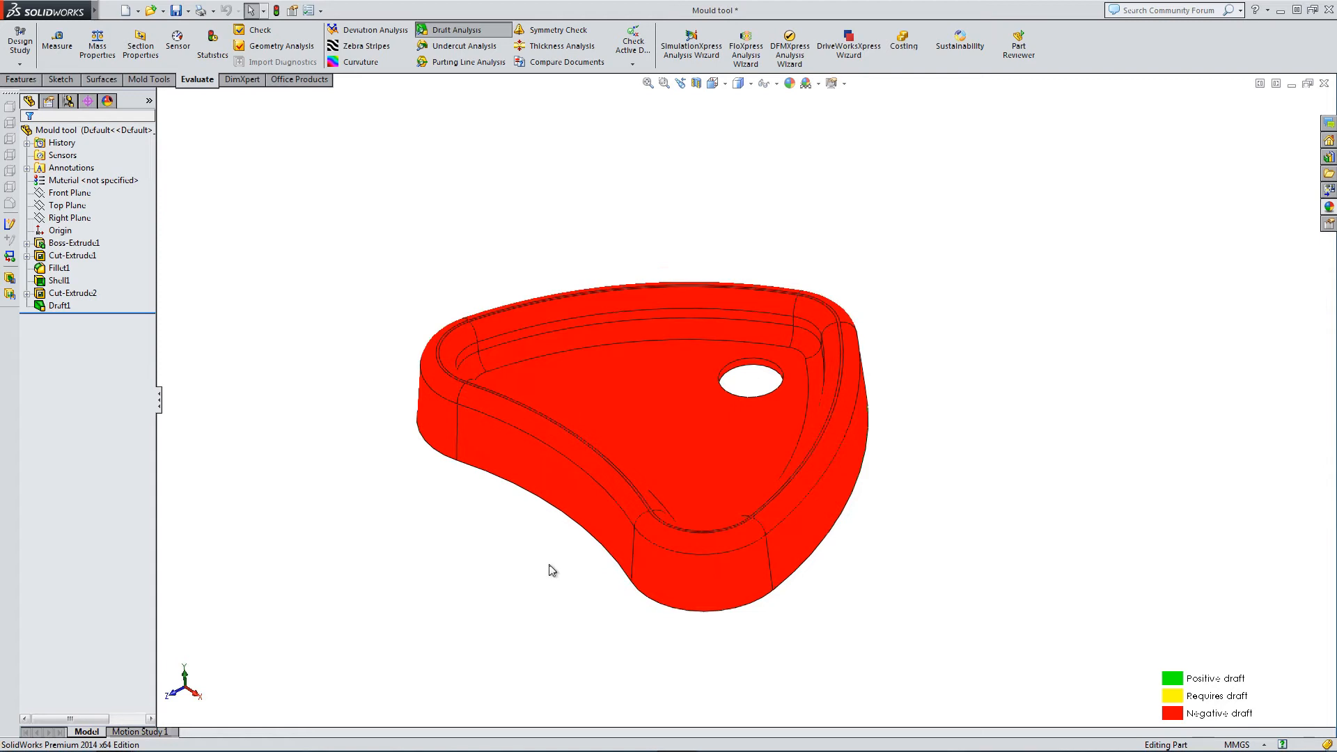
scroll(550, 565, "up", 1)
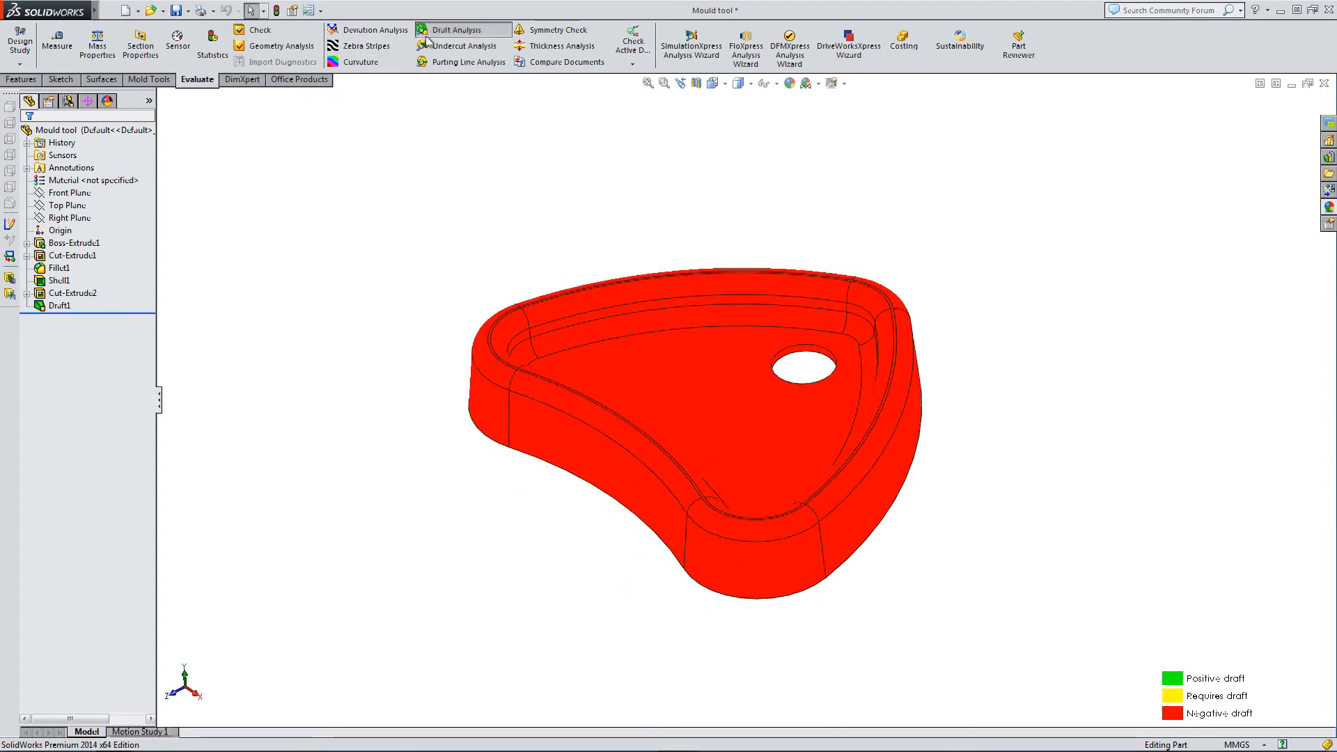
left_click(437, 37)
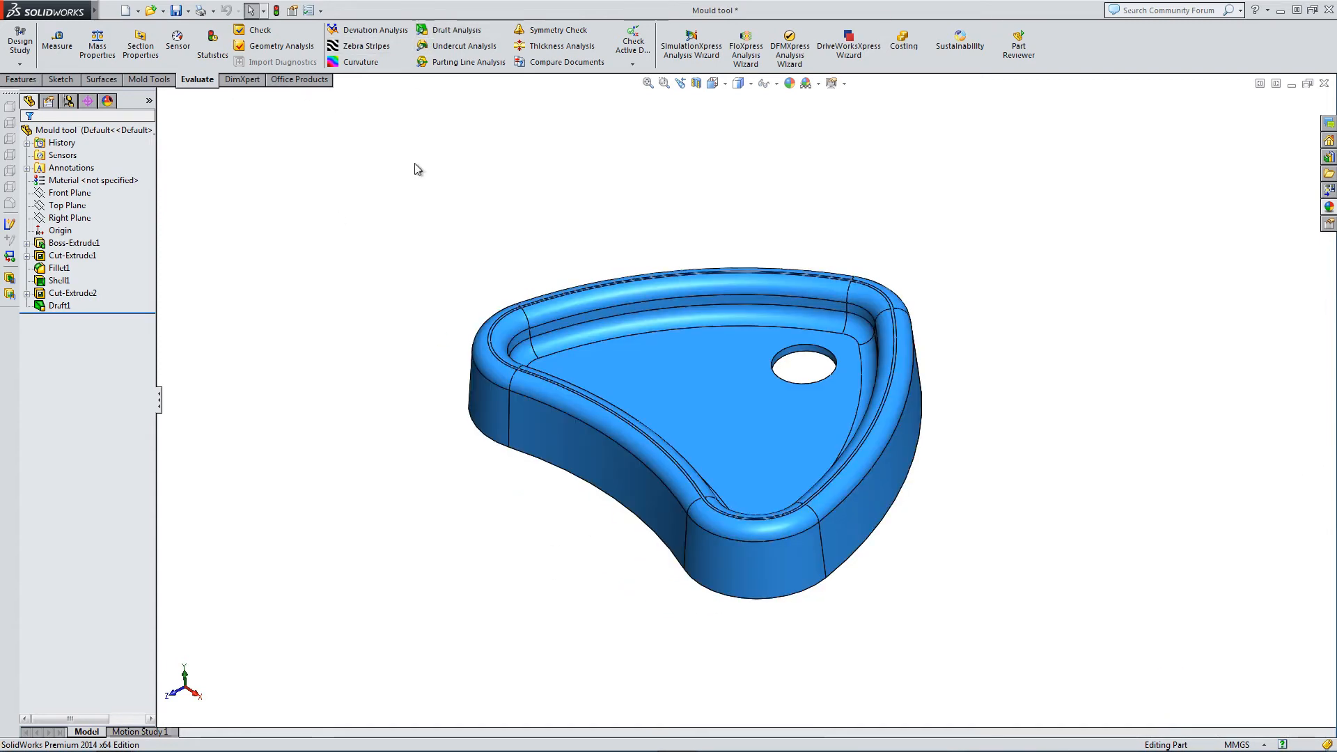
Start a core/cavity parting line with the bottom rim face as pull direction and run its draft analysis
left_click(149, 79)
scroll(529, 197, "down", 2)
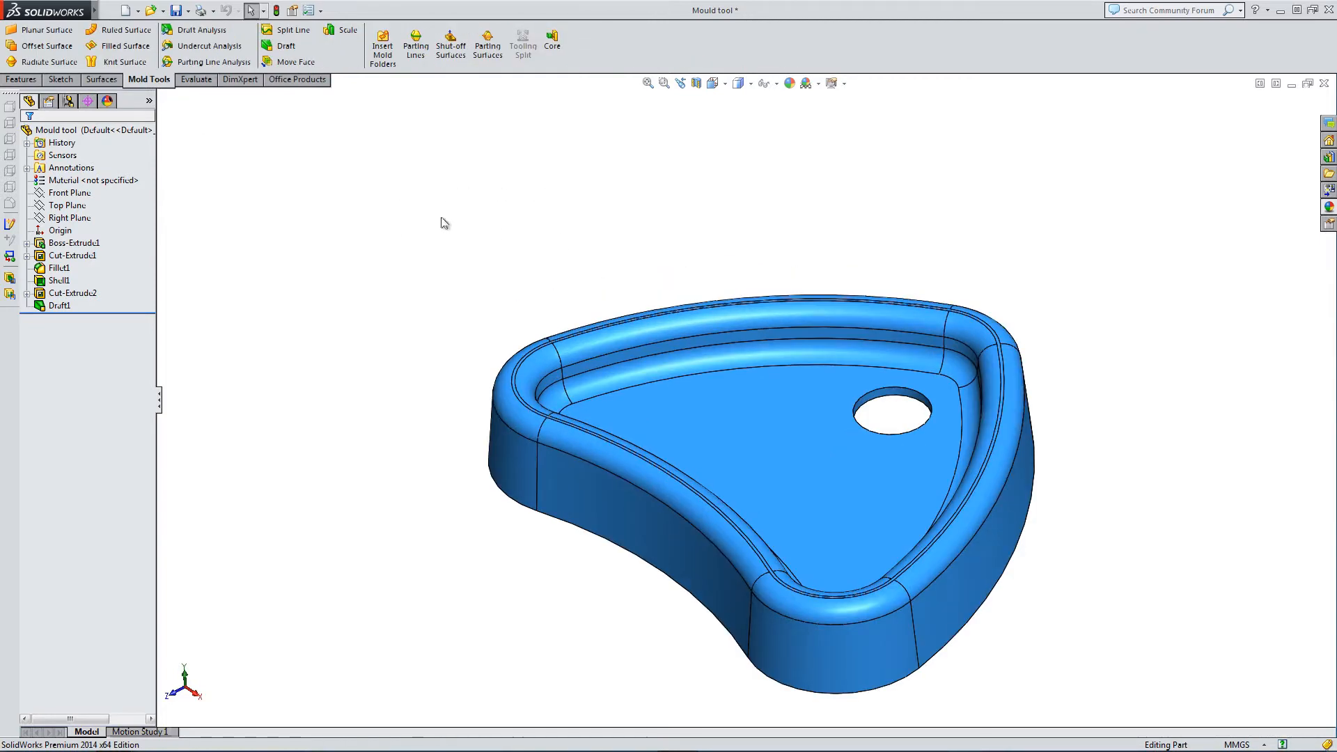
left_click(415, 50)
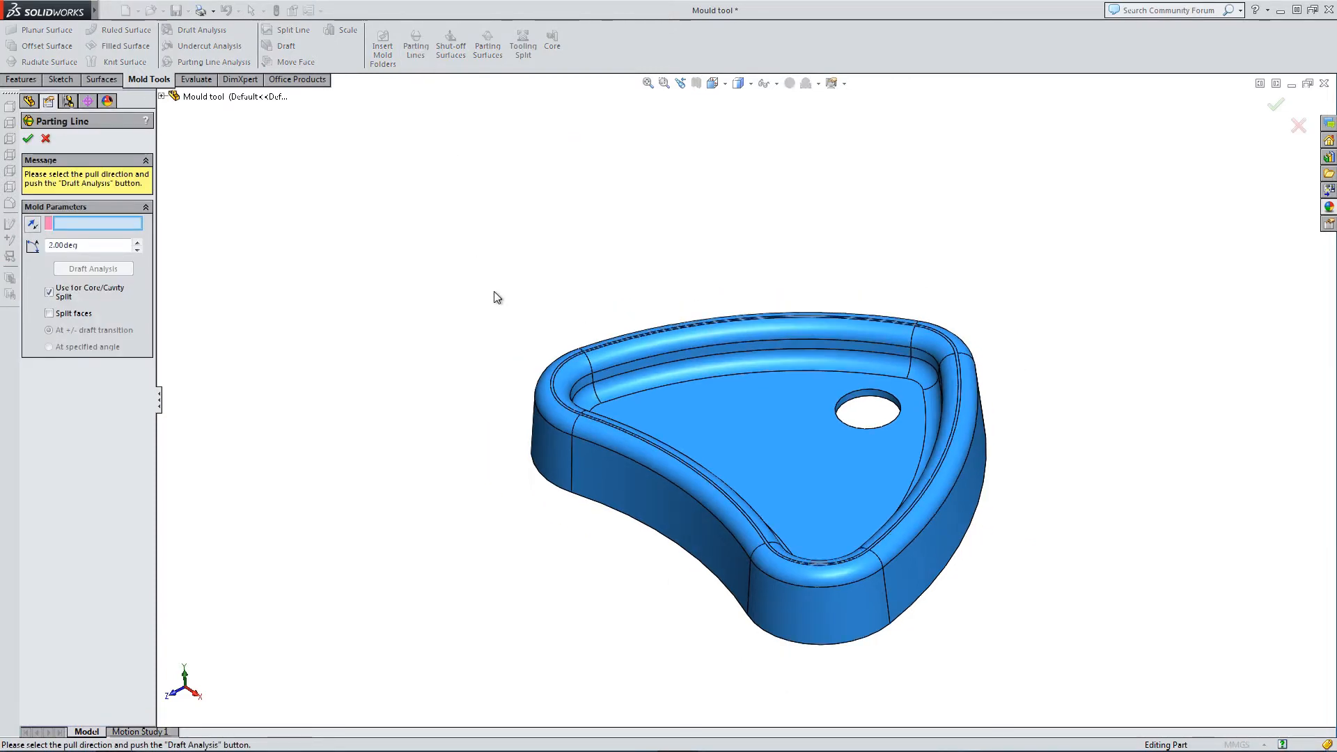
middle_click_drag(825, 632, 657, 215)
middle_click_drag(530, 575, 541, 487)
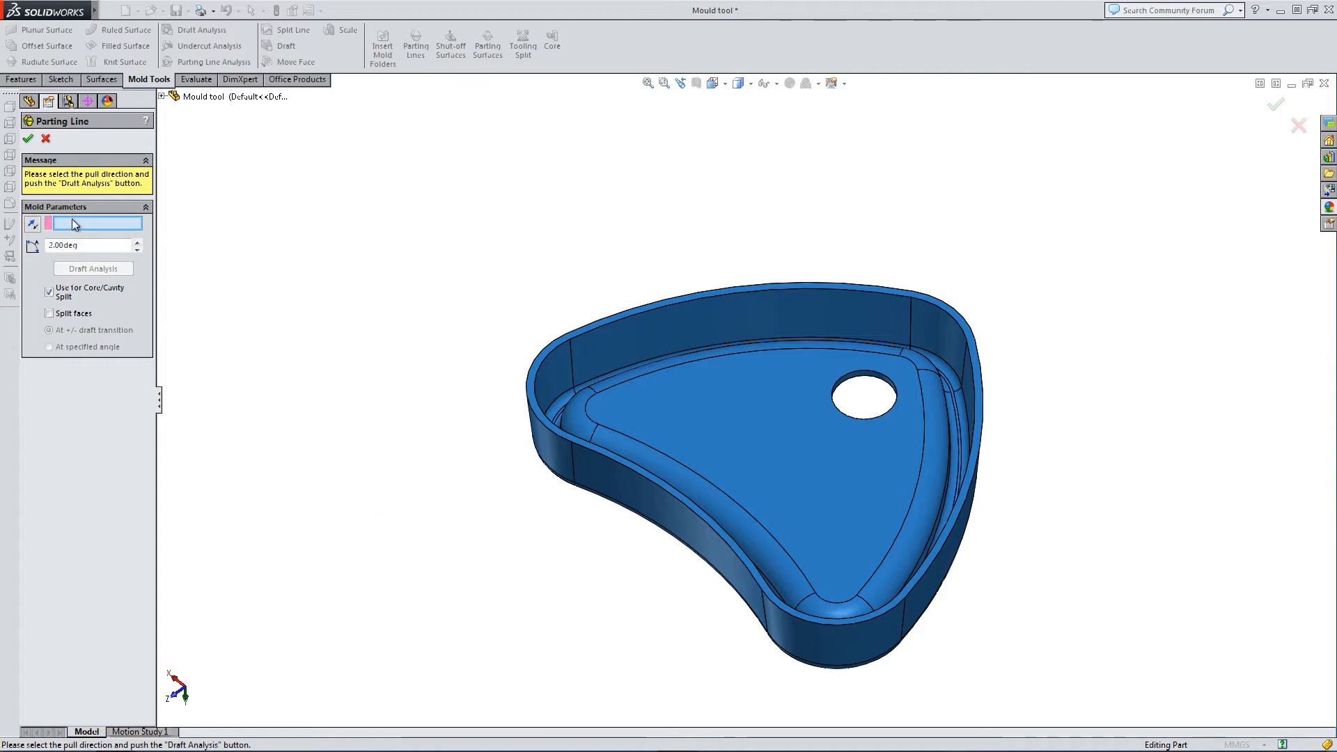
left_click(536, 372)
mouse_move(410, 417)
middle_mouse_down()
mouse_move(409, 373)
mouse_move(409, 394)
middle_mouse_up()
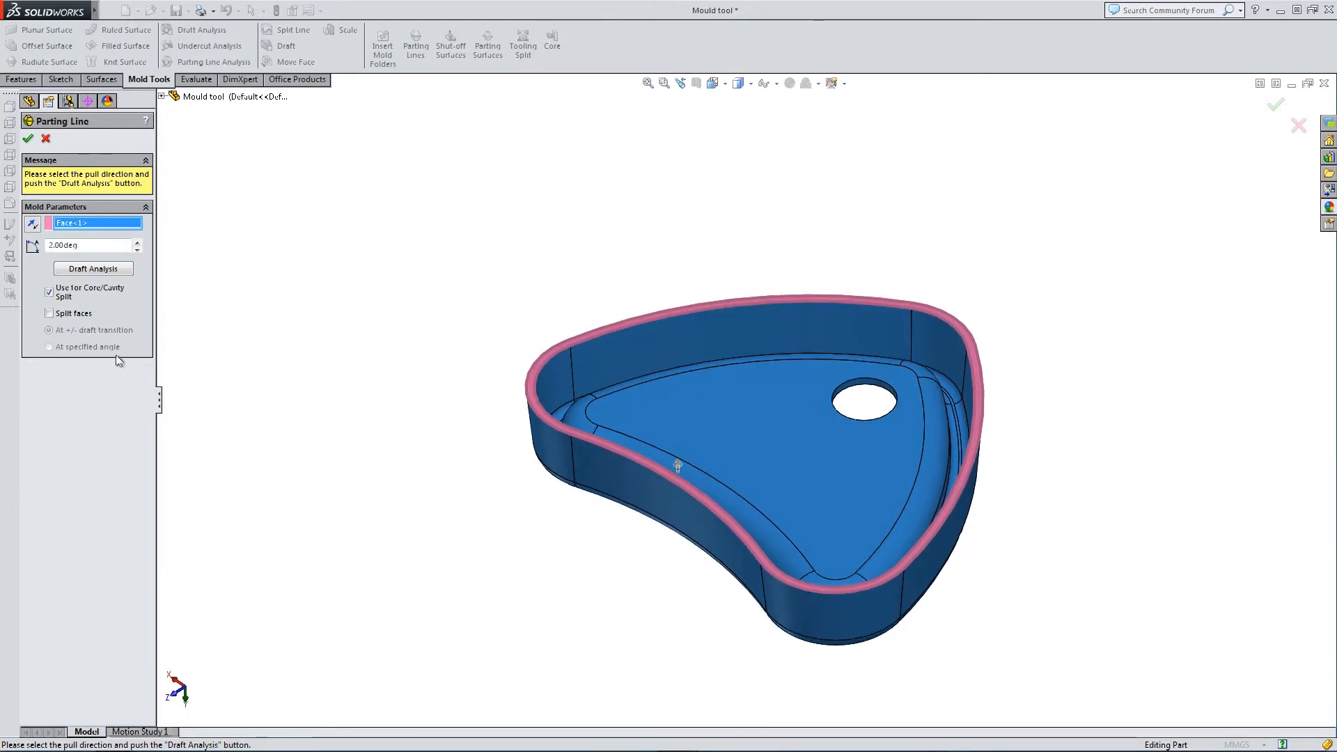
left_click(85, 270)
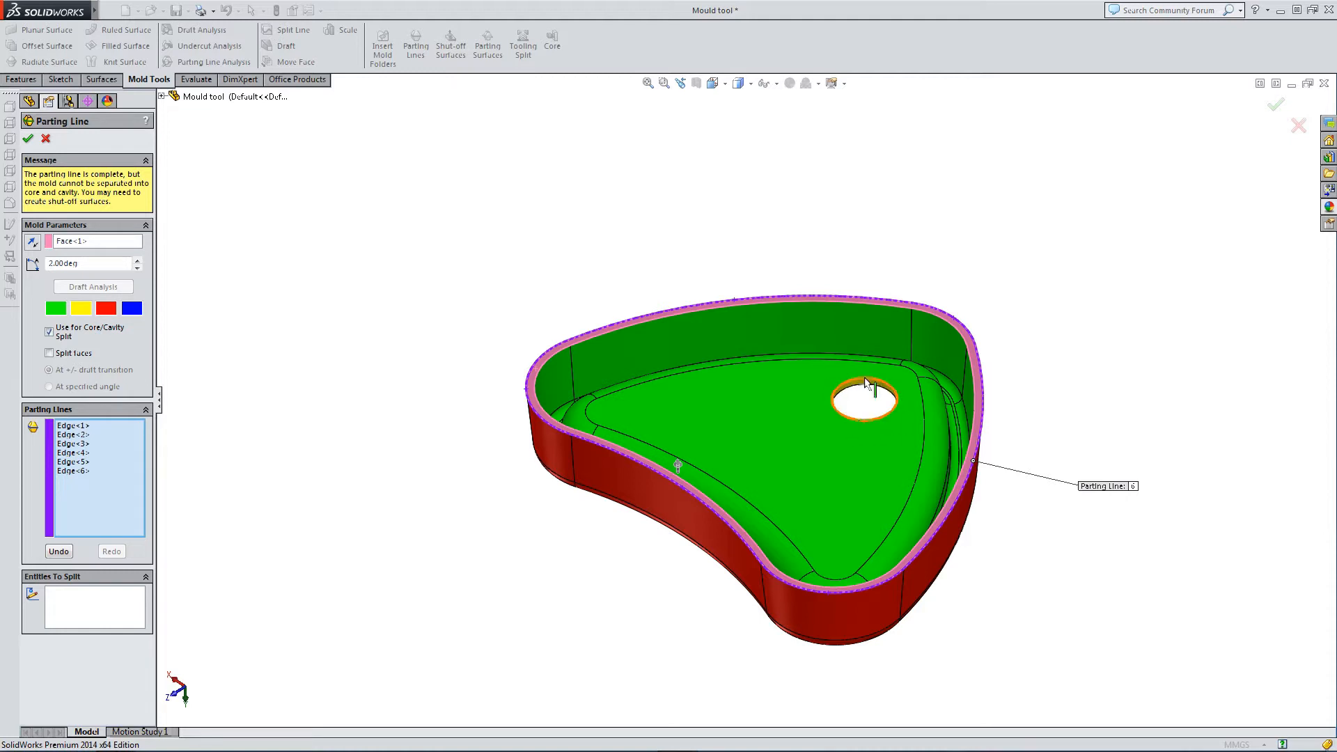
Set the parting line's draft angle to 1 degree, rerun its draft analysis and accept the parting line
scroll(868, 414, "down", 2)
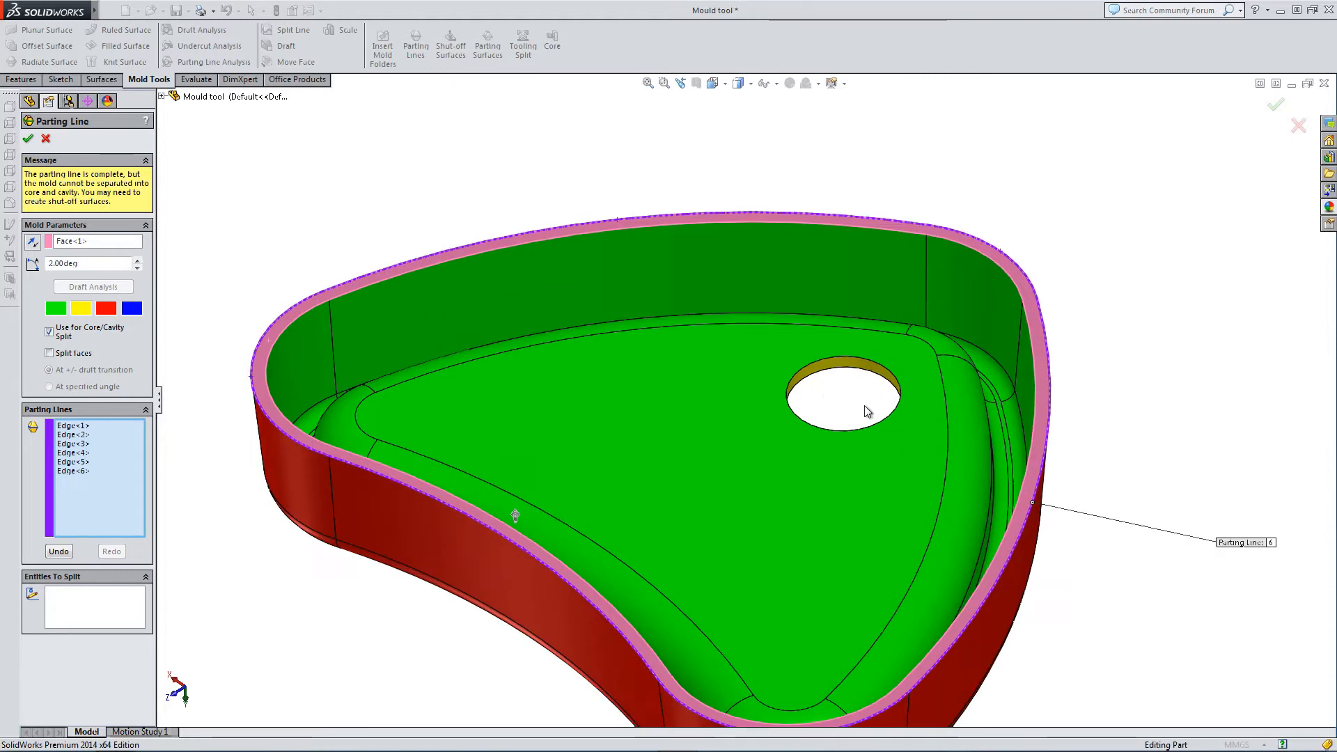
scroll(866, 410, "down", 2)
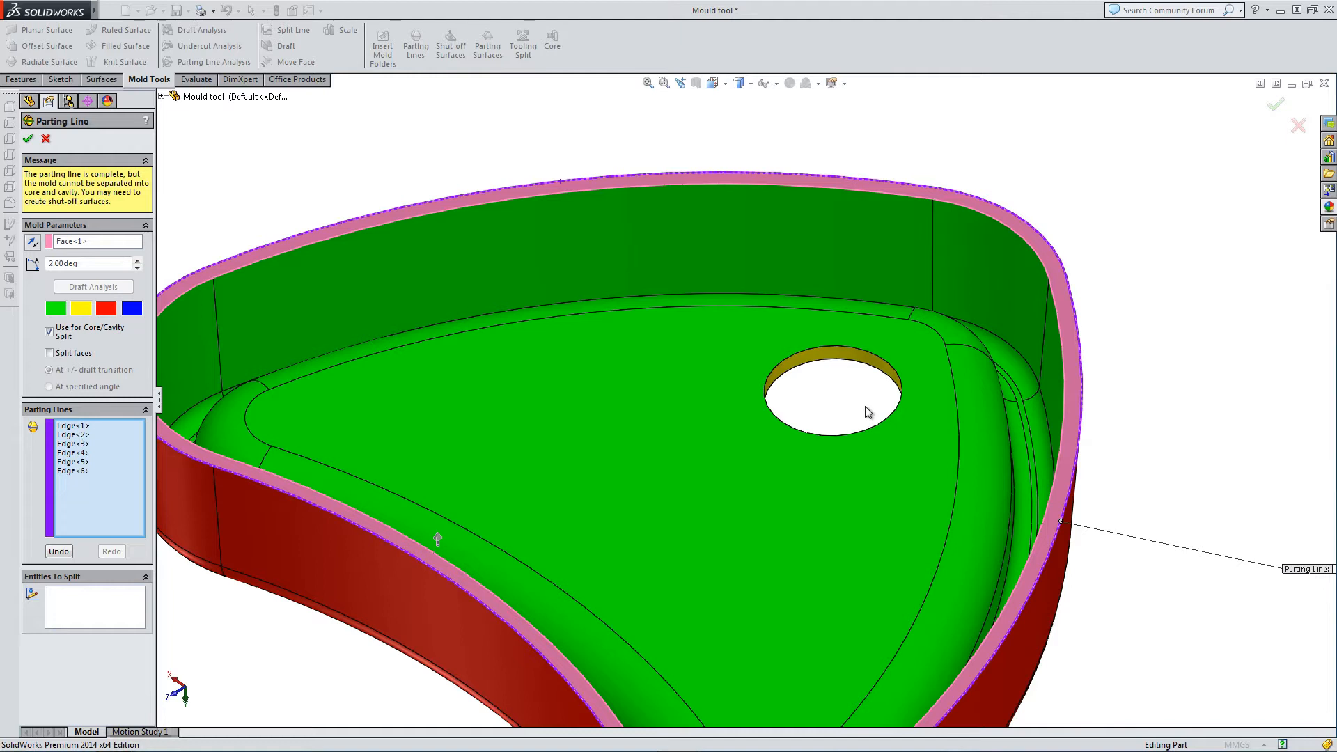
scroll(865, 406, "up", 3)
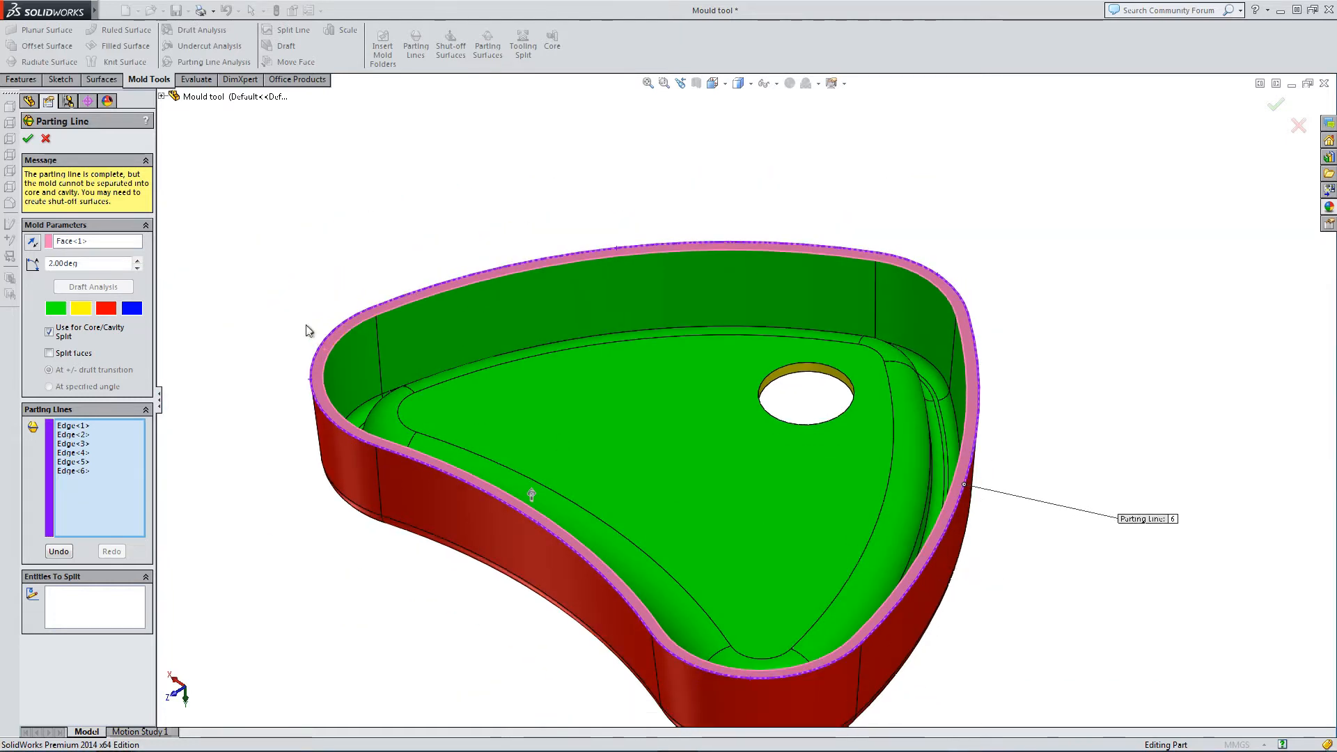
left_click(105, 263)
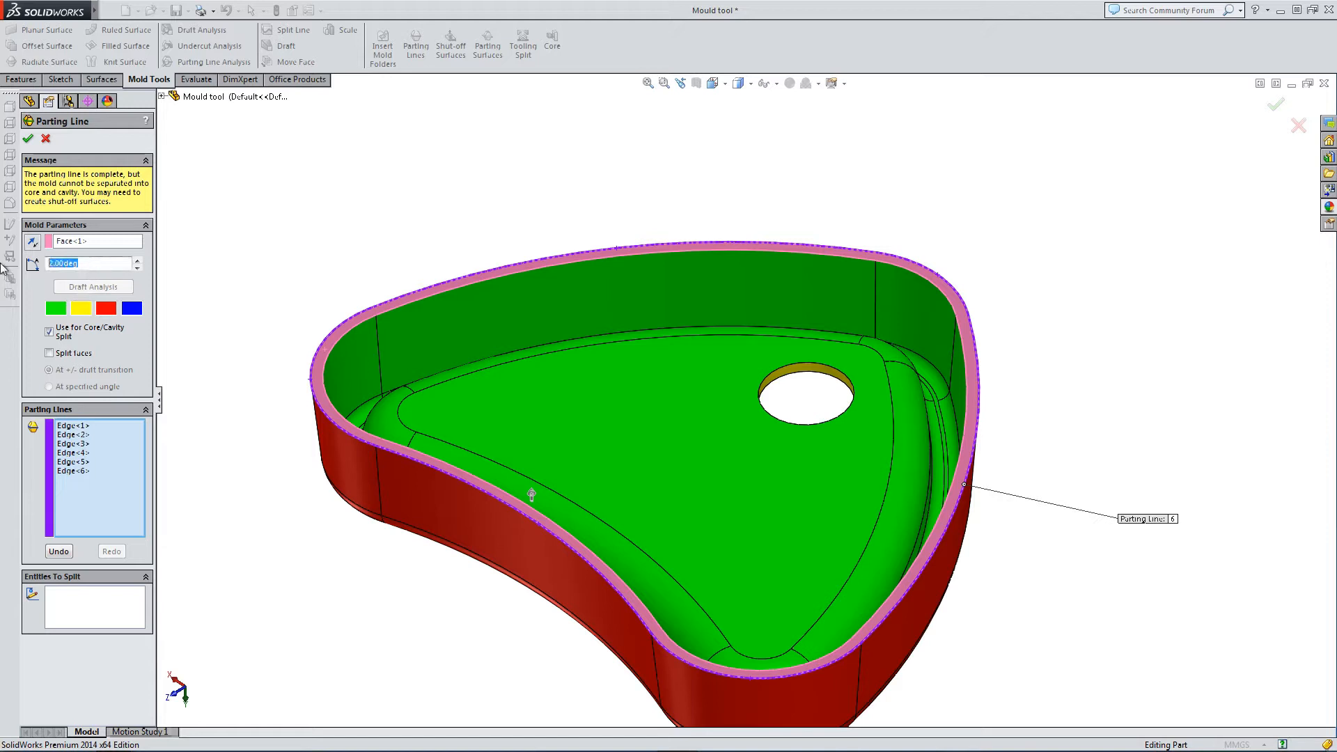
type("1")
key("Return")
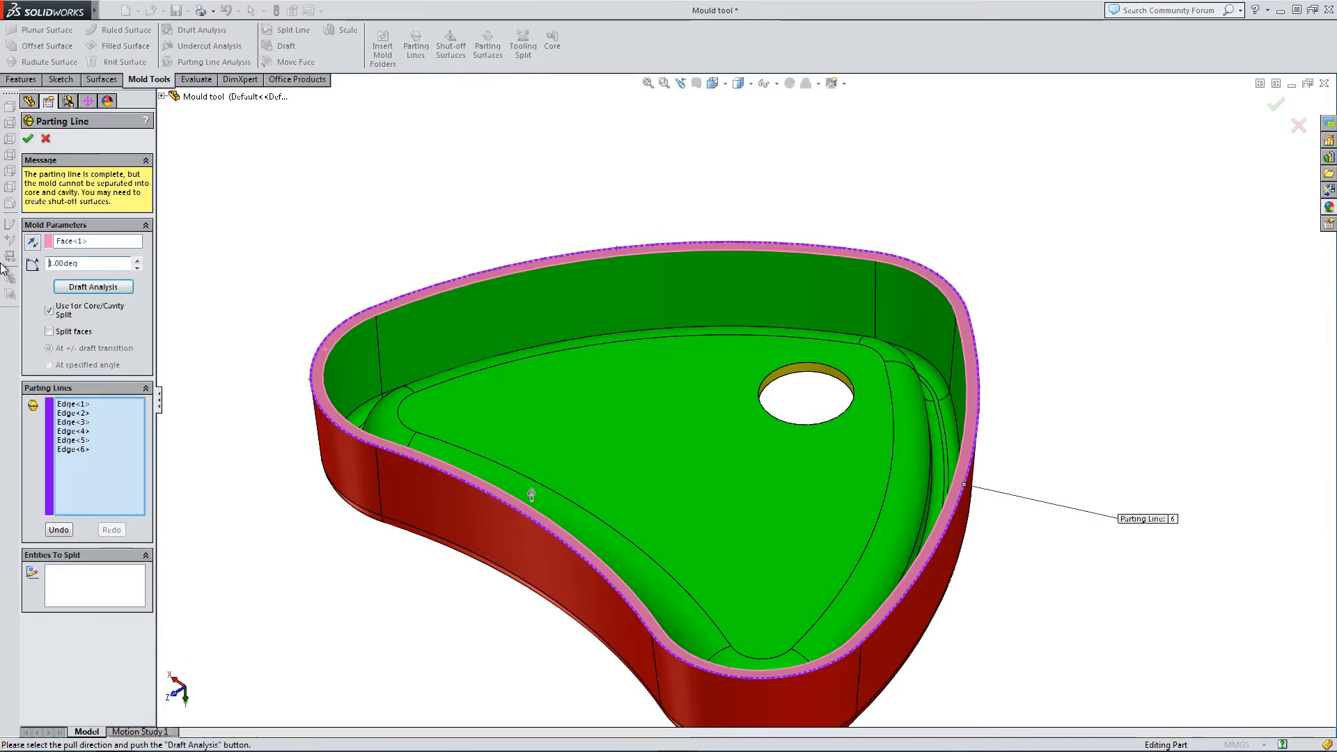
left_click(88, 287)
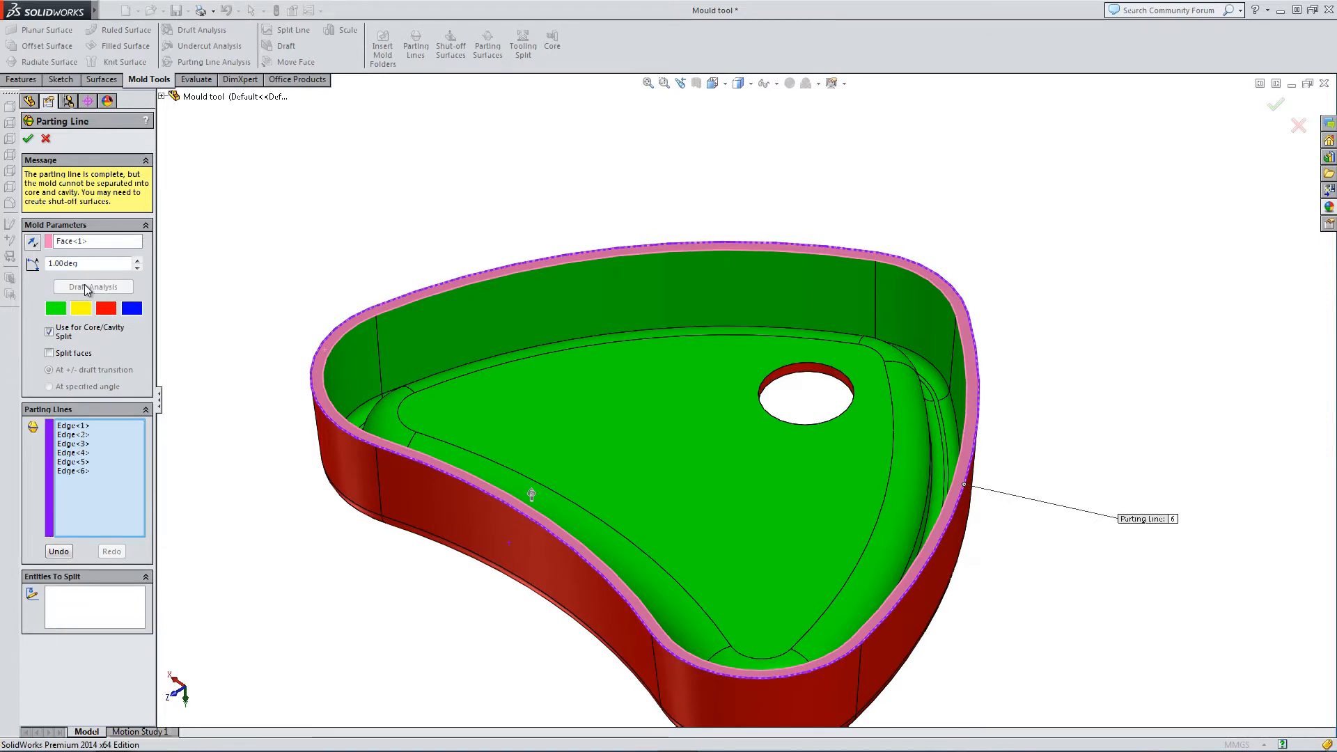
middle_click_drag(608, 362, 590, 437)
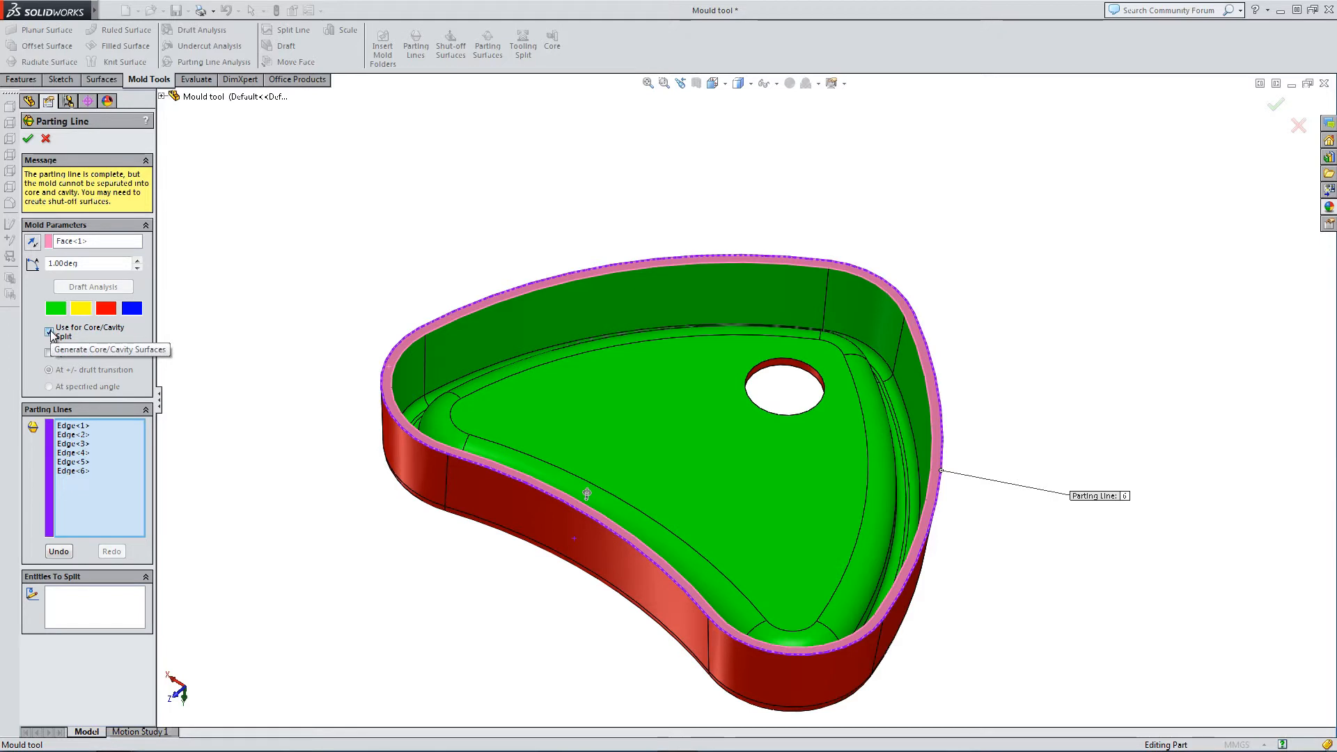
left_click(28, 140)
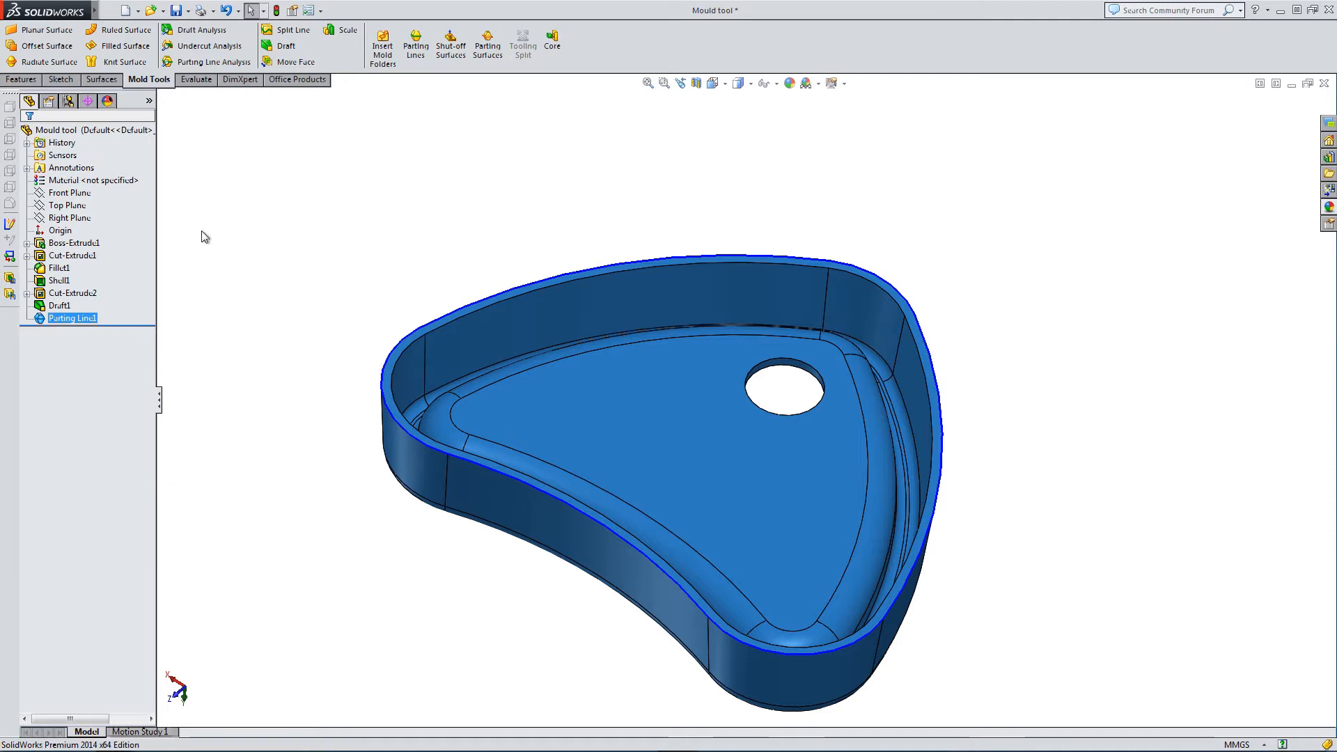
left_click(73, 318)
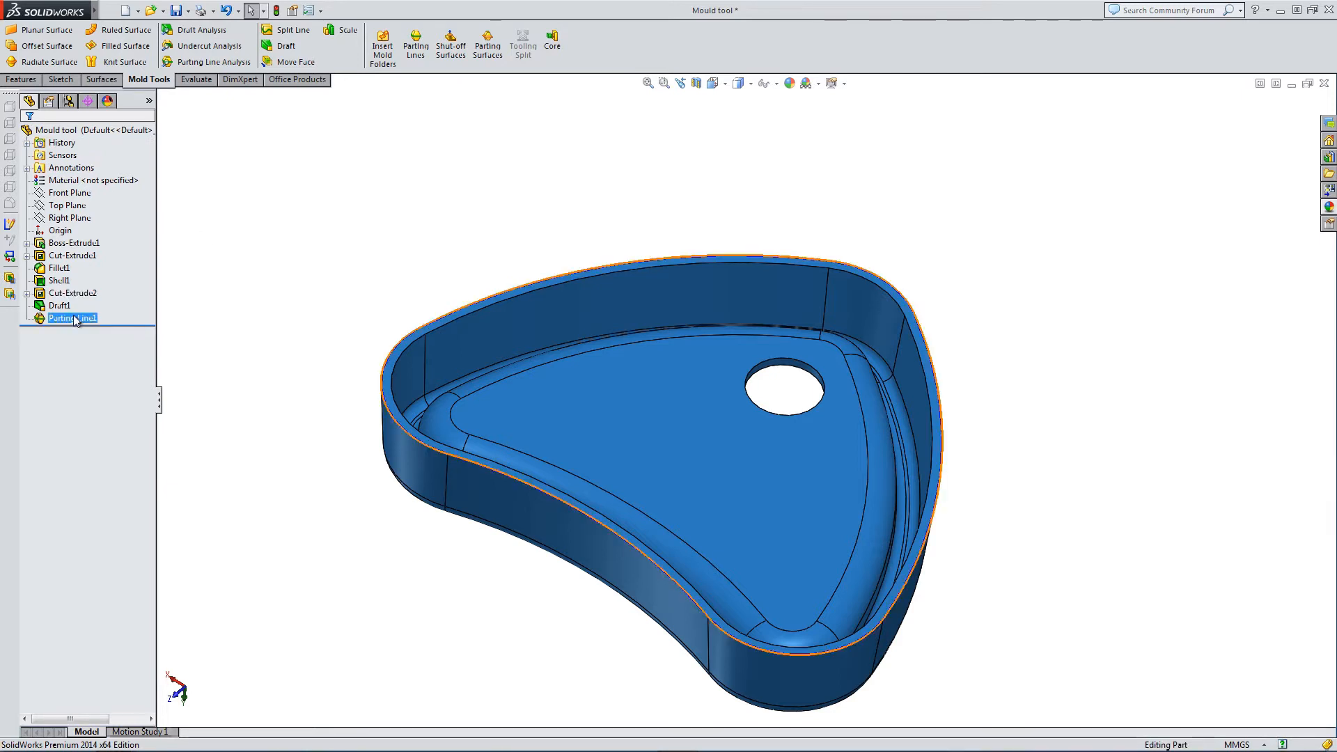
left_click(325, 298)
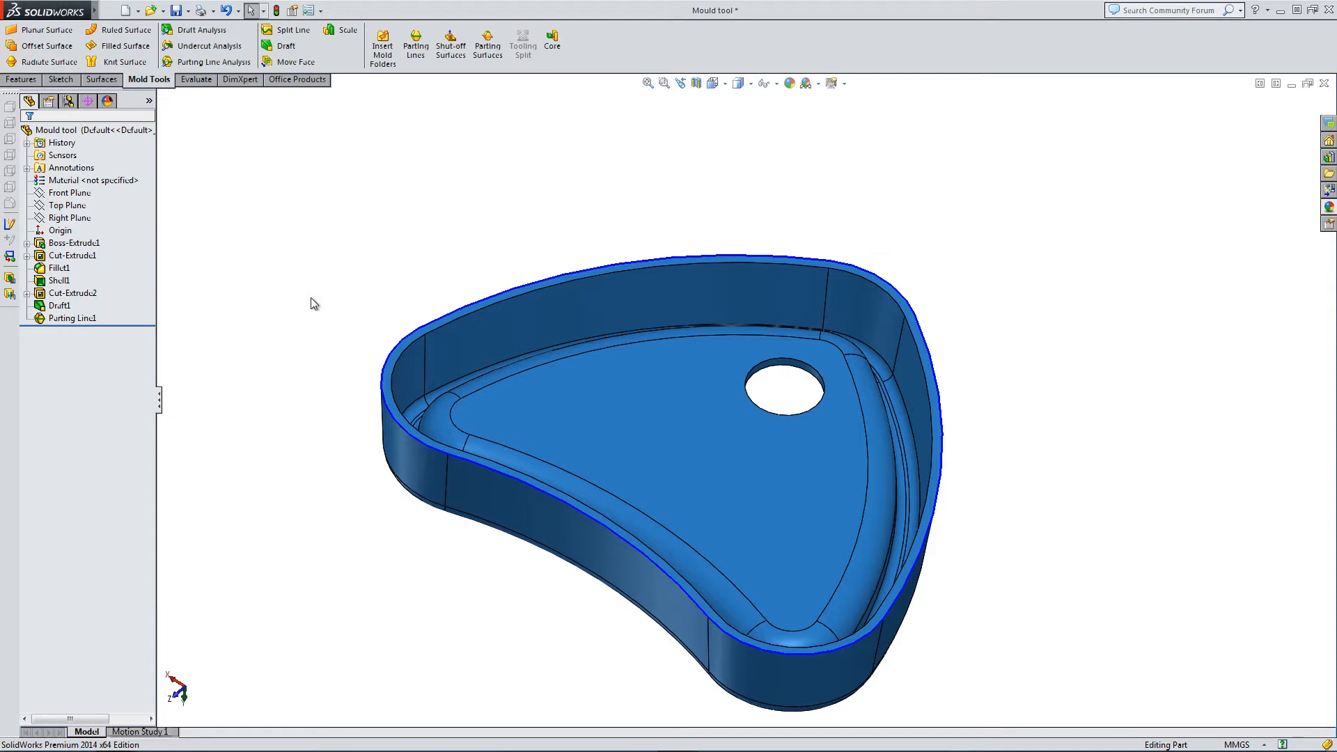
Create a shut-off surface over the round hole, trying the tangent and no-fill patch types but accepting it with the contact type
left_click(451, 47)
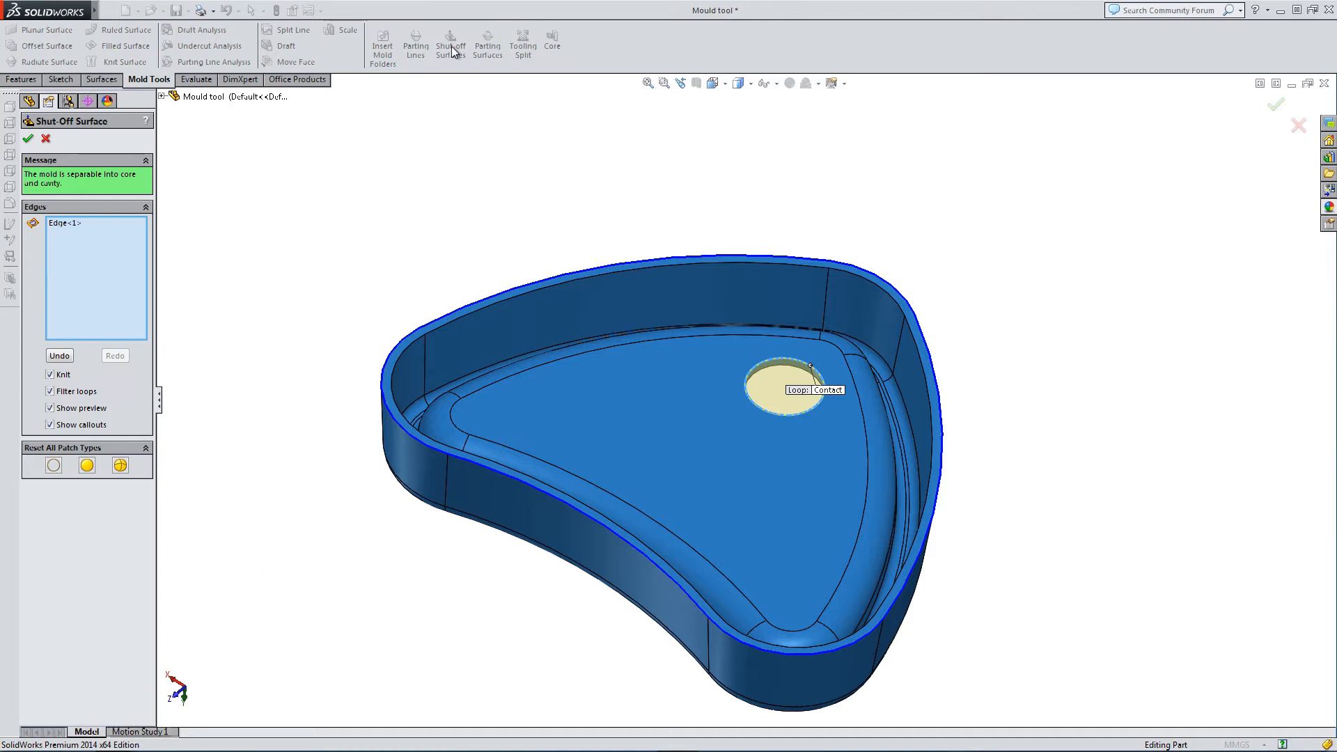
middle_click_drag(429, 209, 503, 429)
scroll(791, 378, "down", 5)
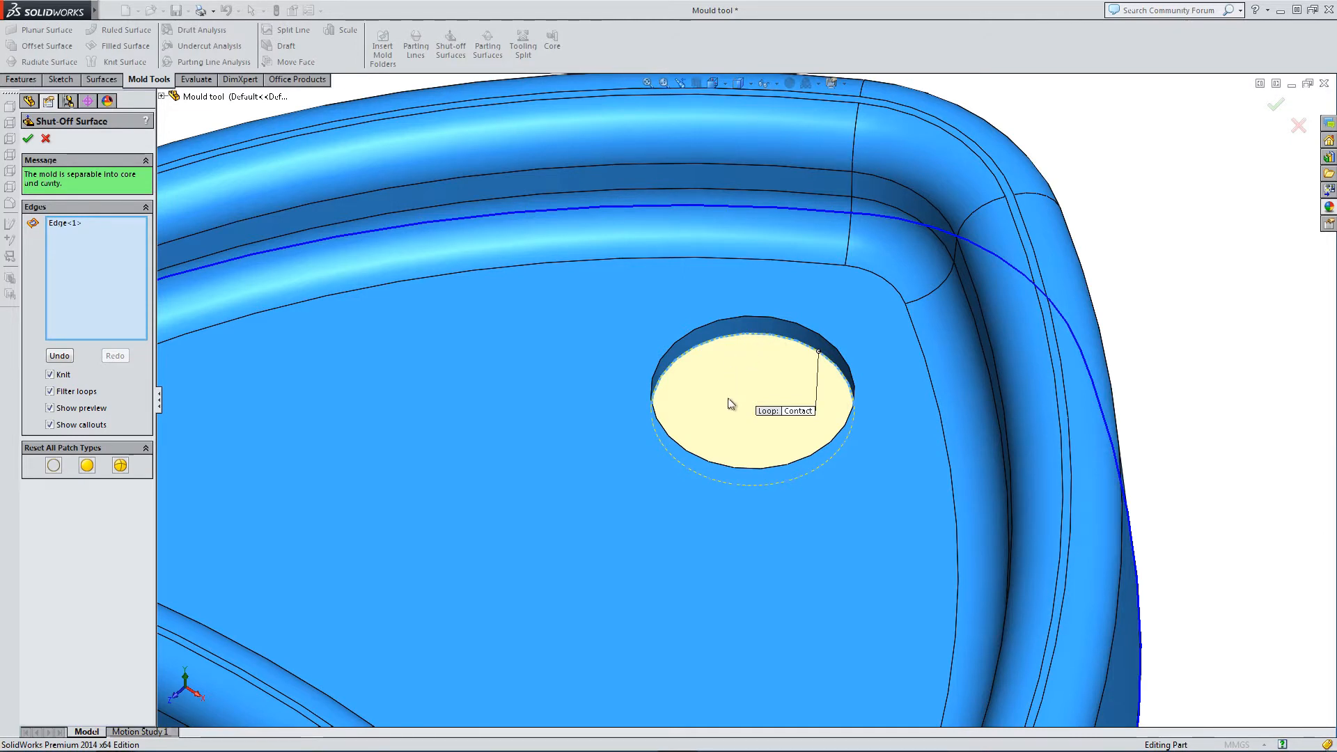
scroll(728, 397, "up", 5)
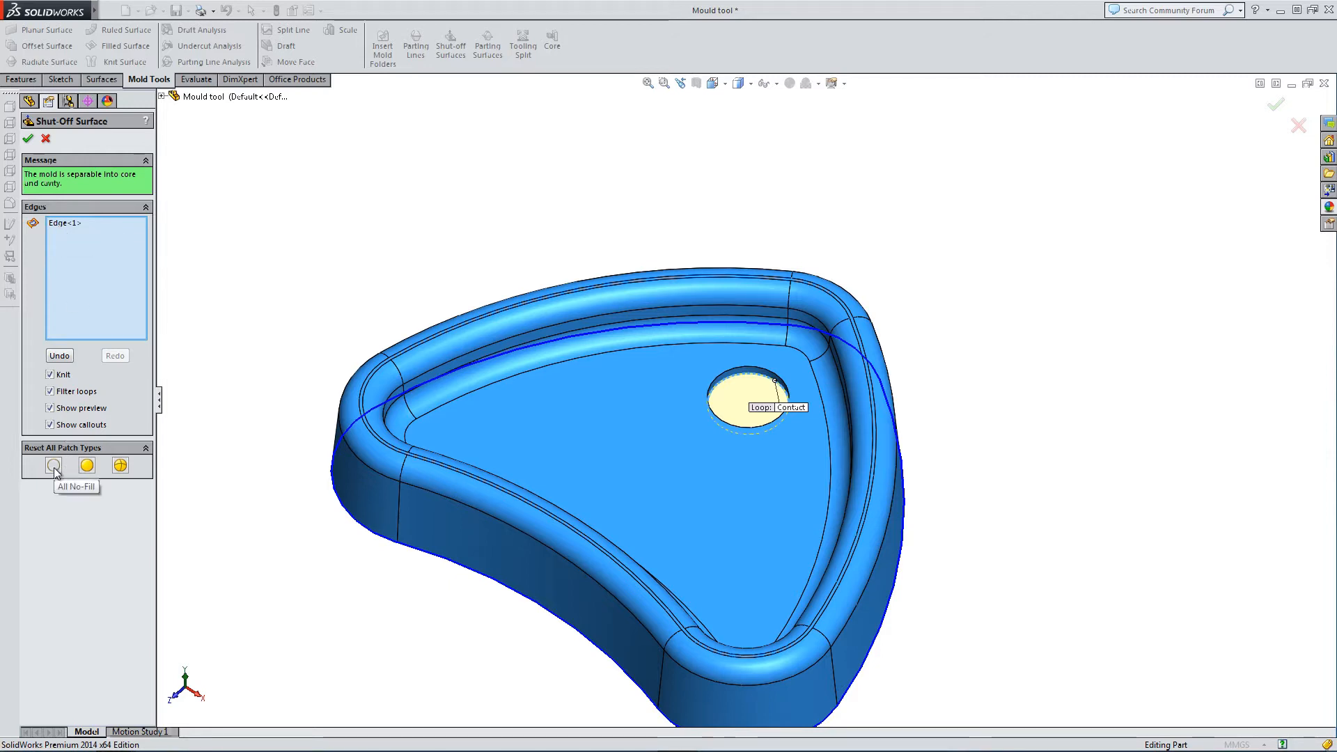
left_click(120, 466)
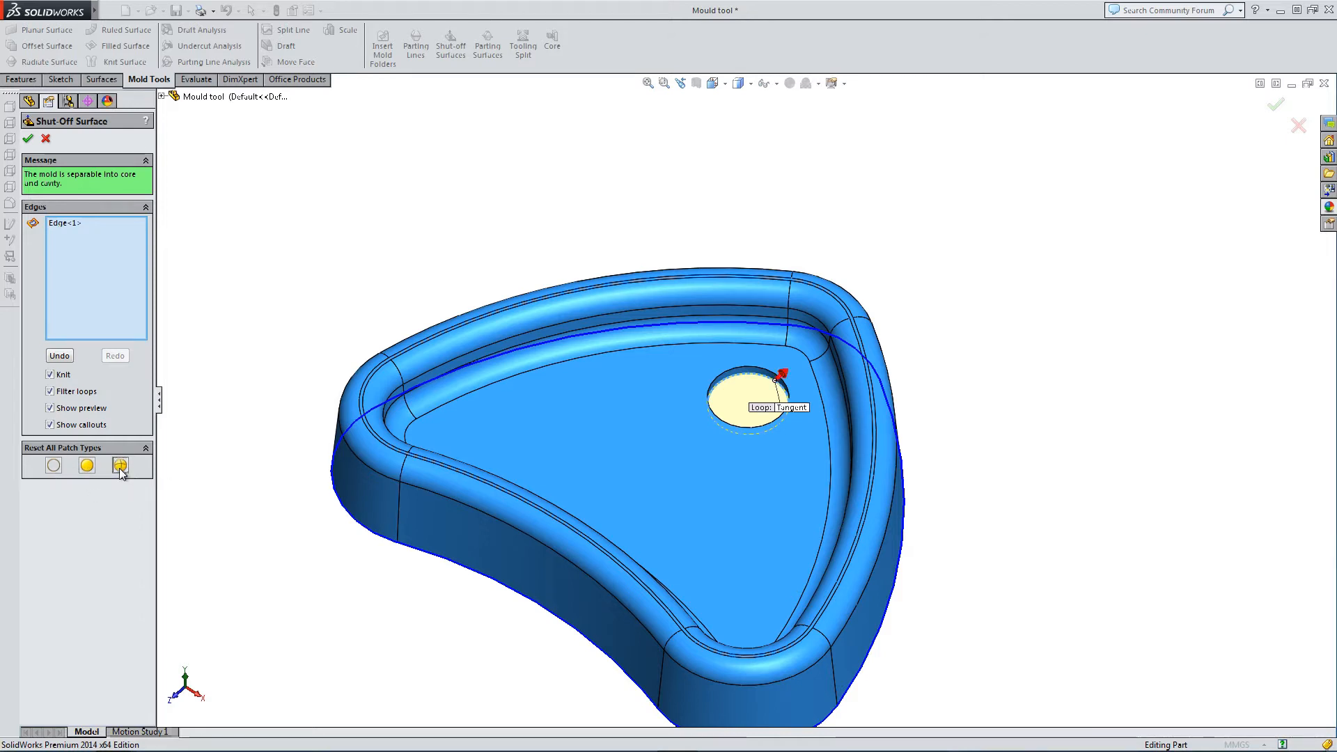
left_click(83, 466)
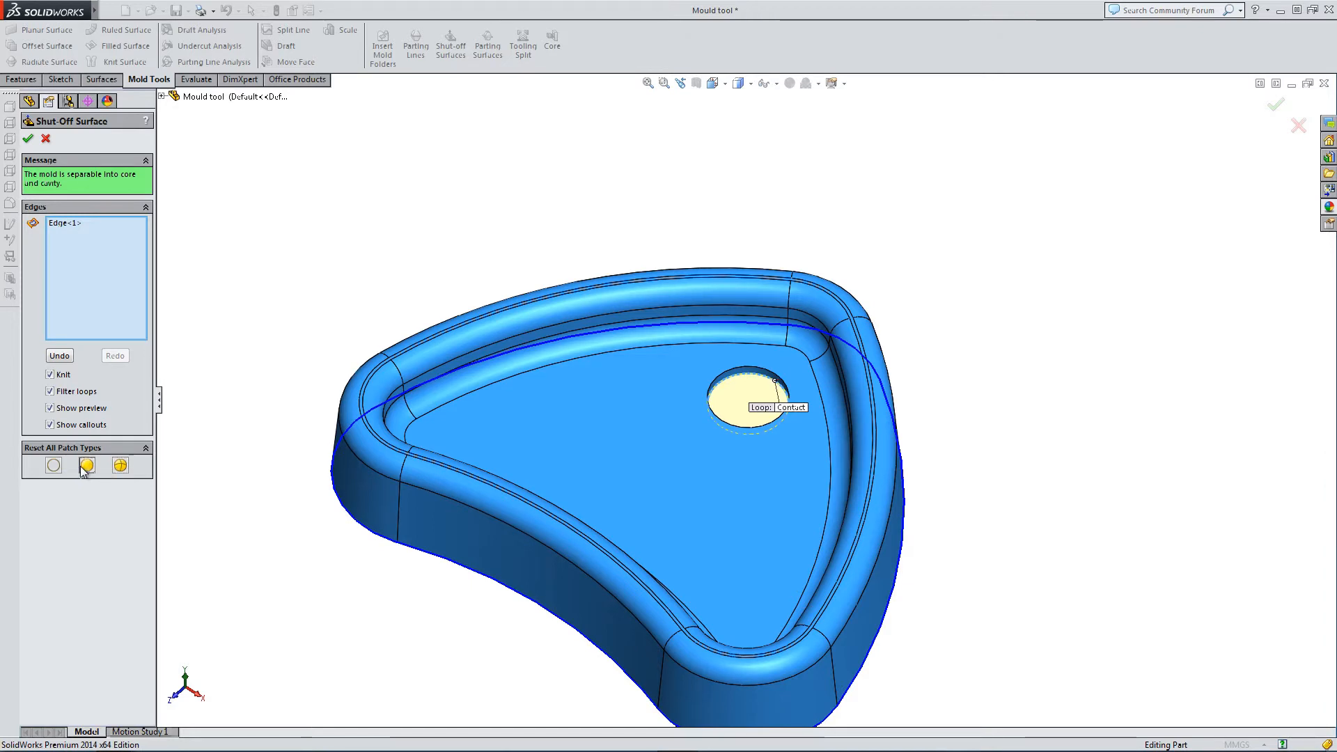
left_click(54, 466)
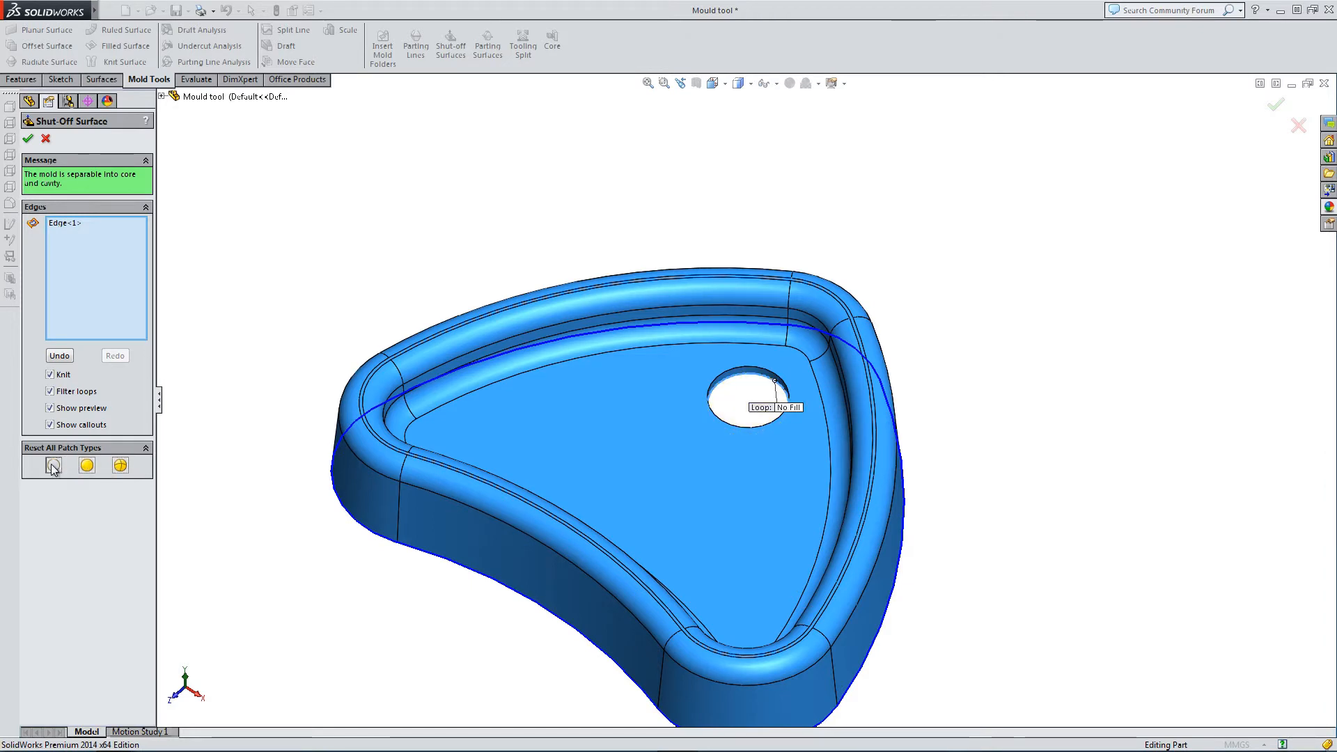
left_click(87, 468)
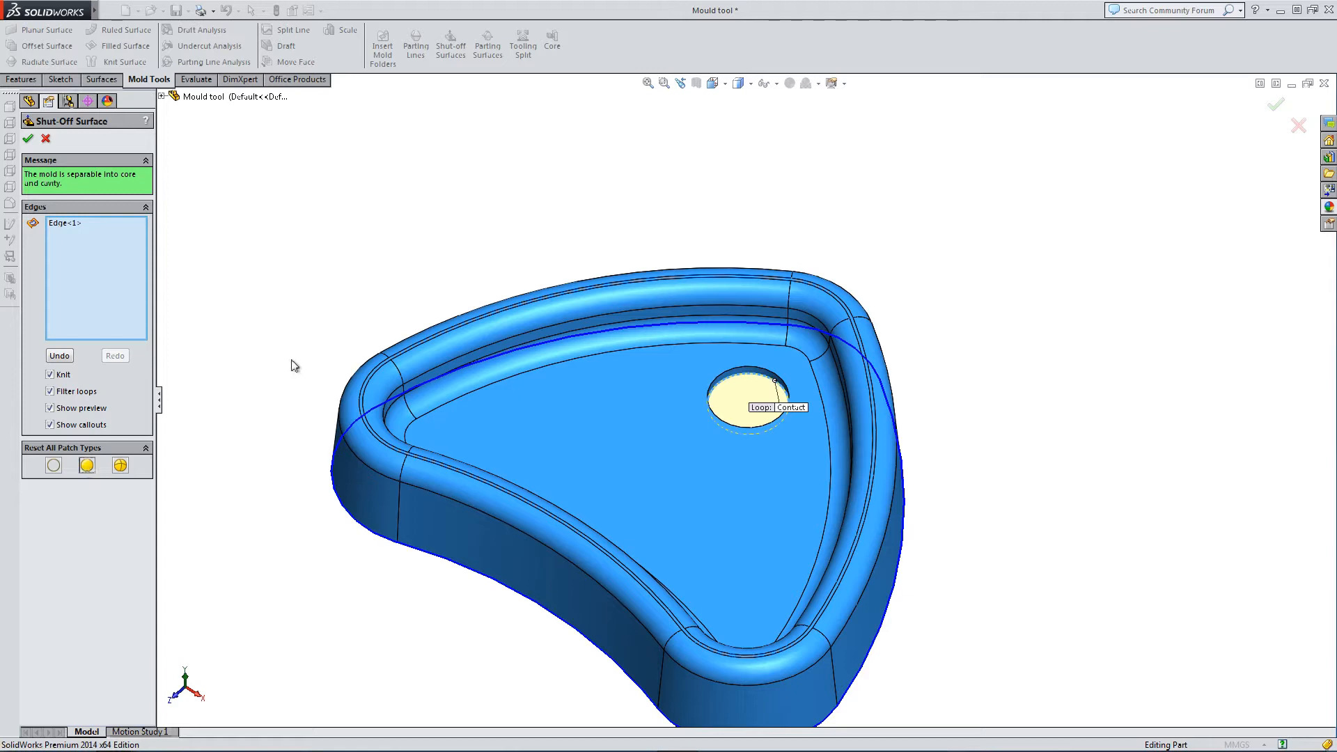
left_click(29, 139)
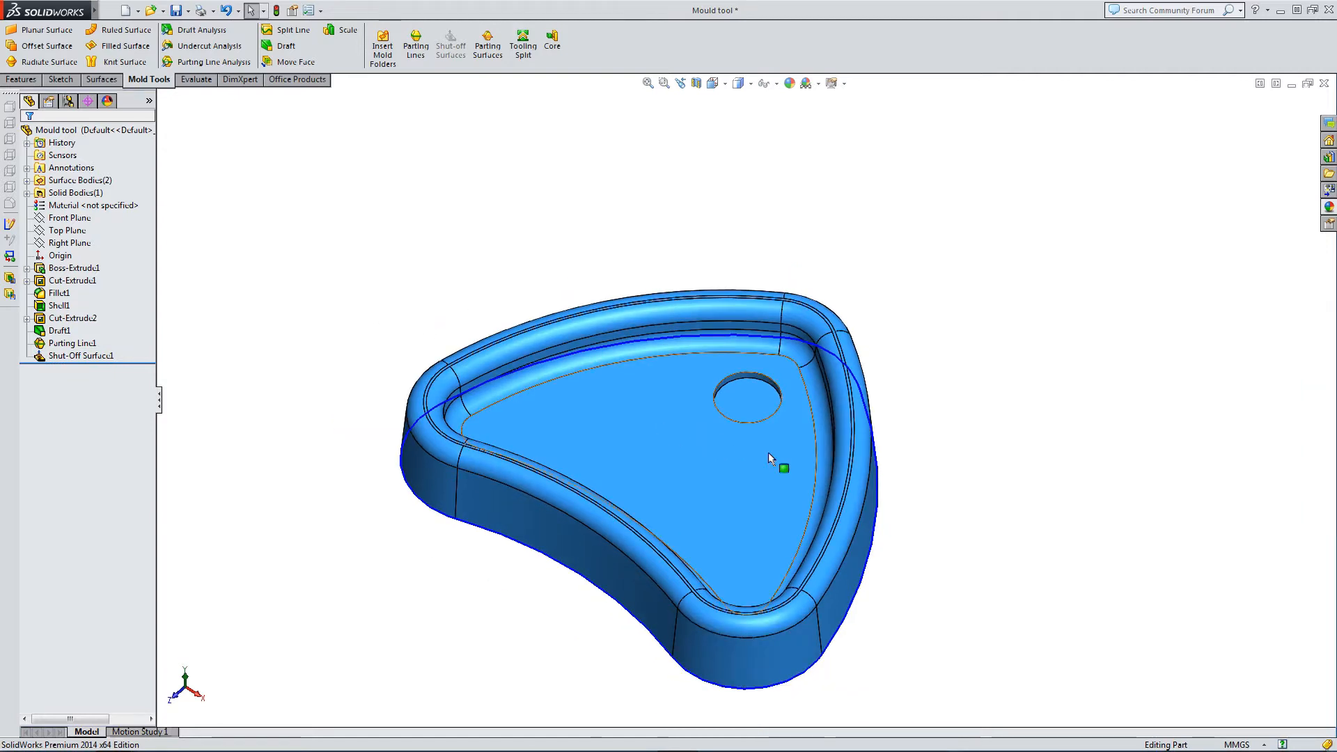
Inspect the new shut-off surface closing the round hole
scroll(766, 459, "down", 3)
left_click(727, 352)
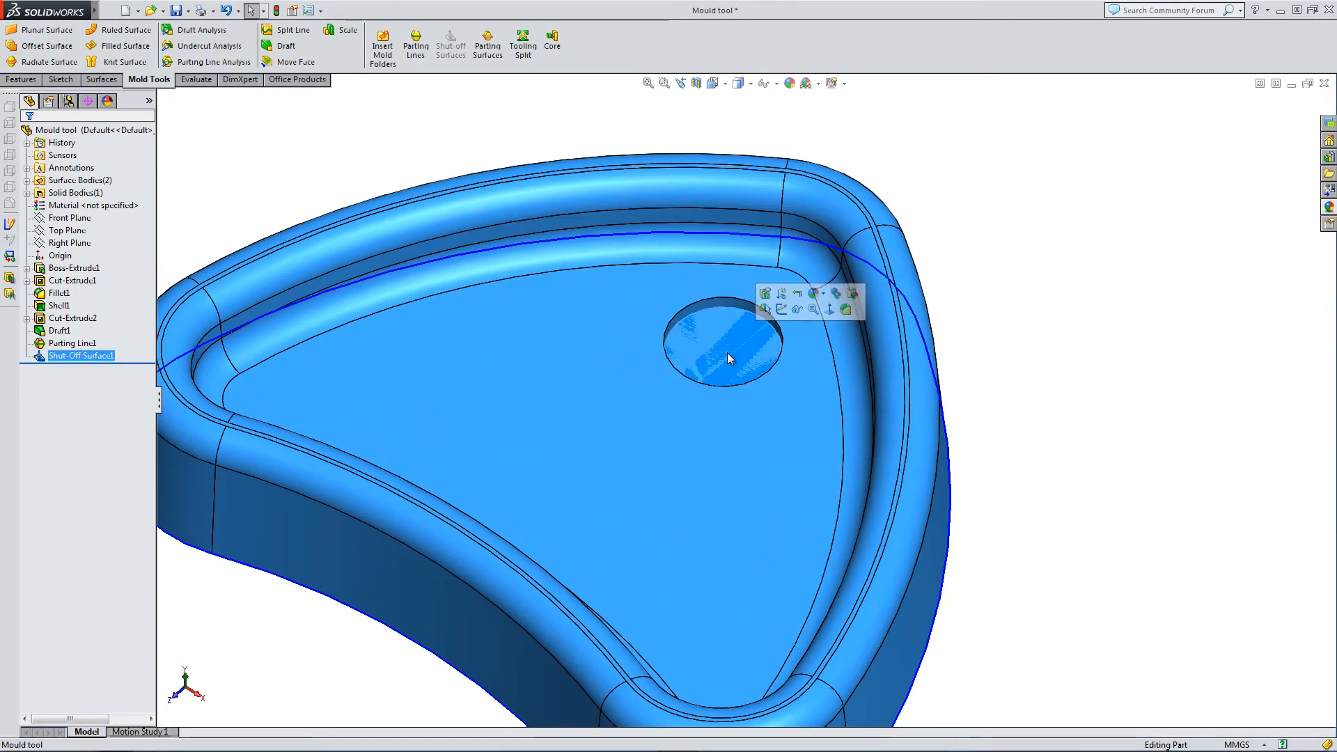
left_click(1009, 496)
key("f")
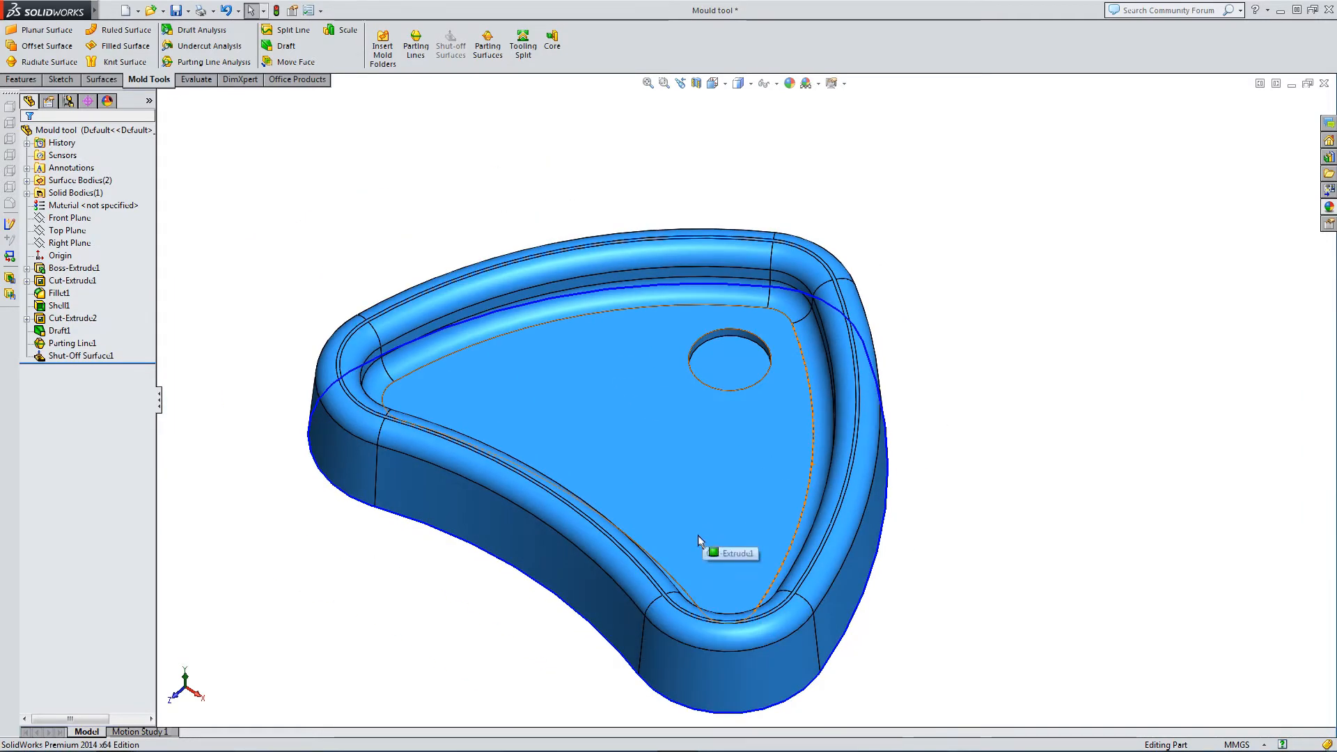
middle_click_drag(405, 568, 373, 537)
Examine the solid body highlighted in the model and list the cavity and core surface bodies
left_click(40, 193)
left_click(27, 193)
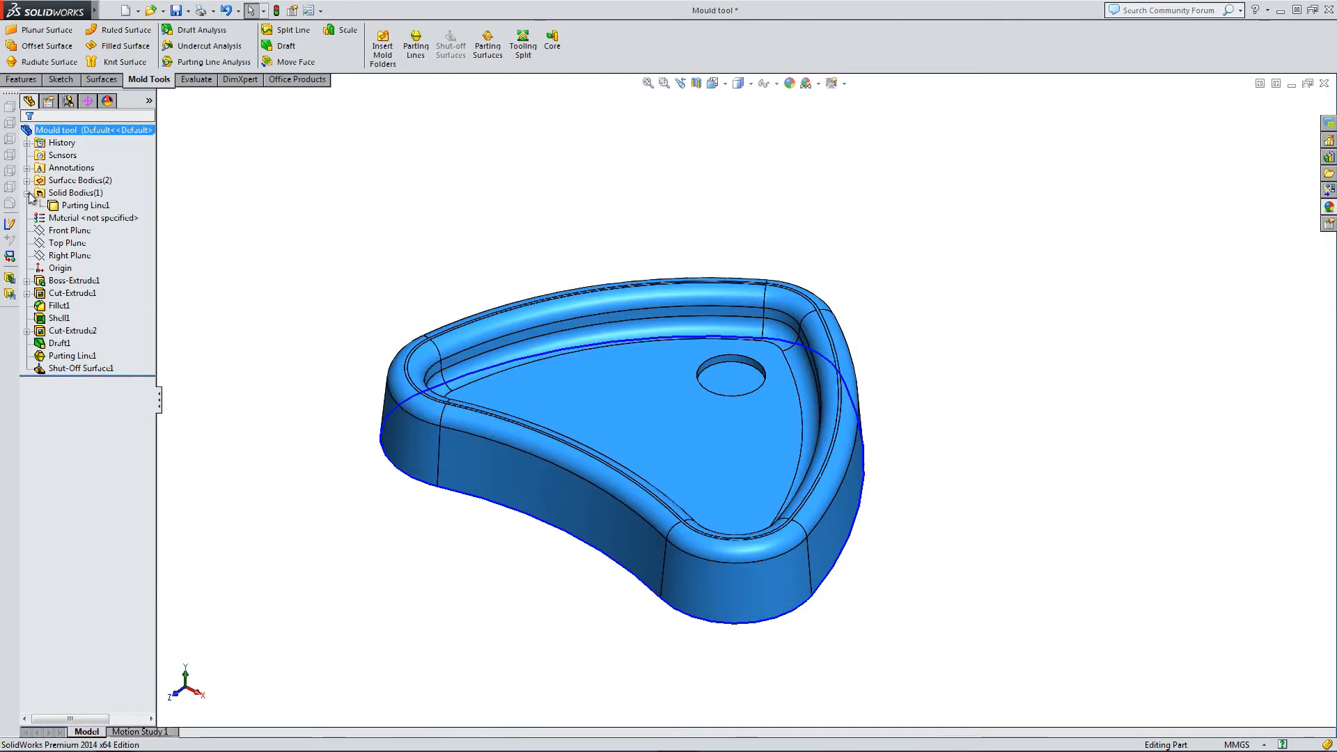
left_click(80, 206)
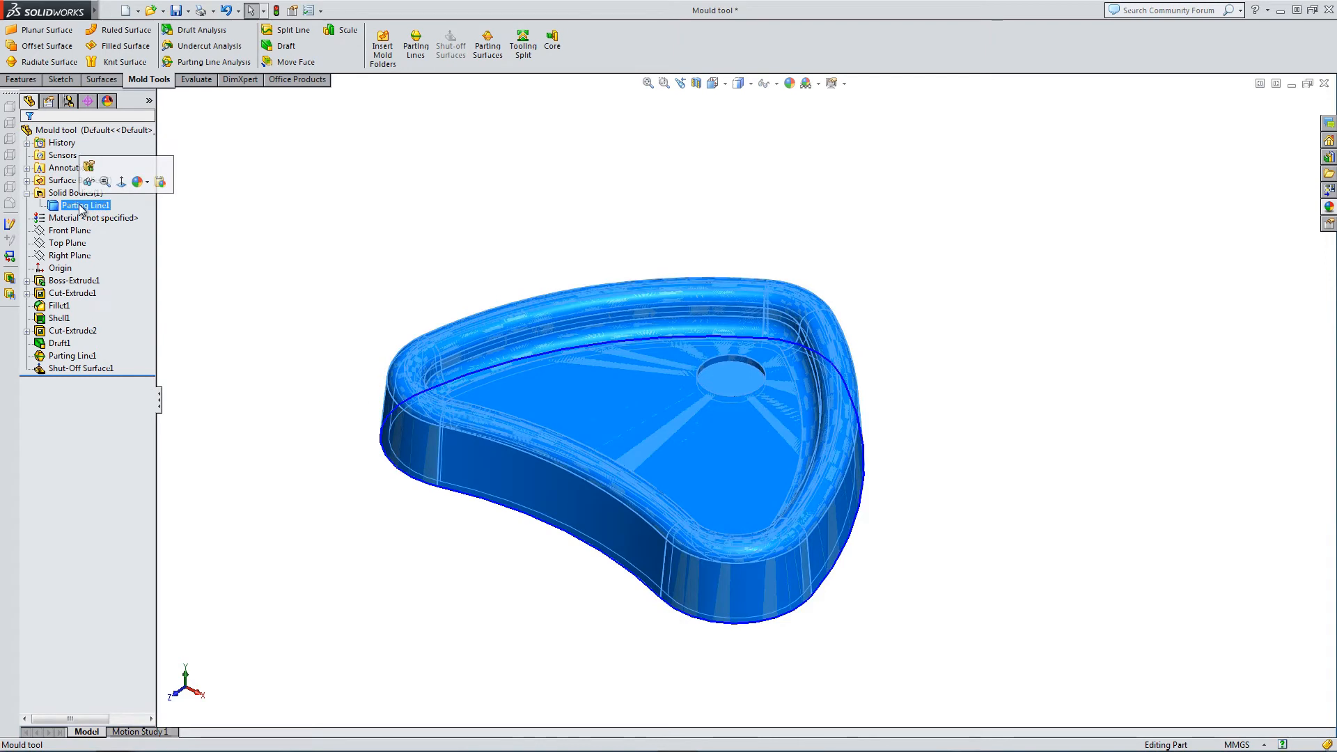
left_click(370, 355)
left_click(27, 180)
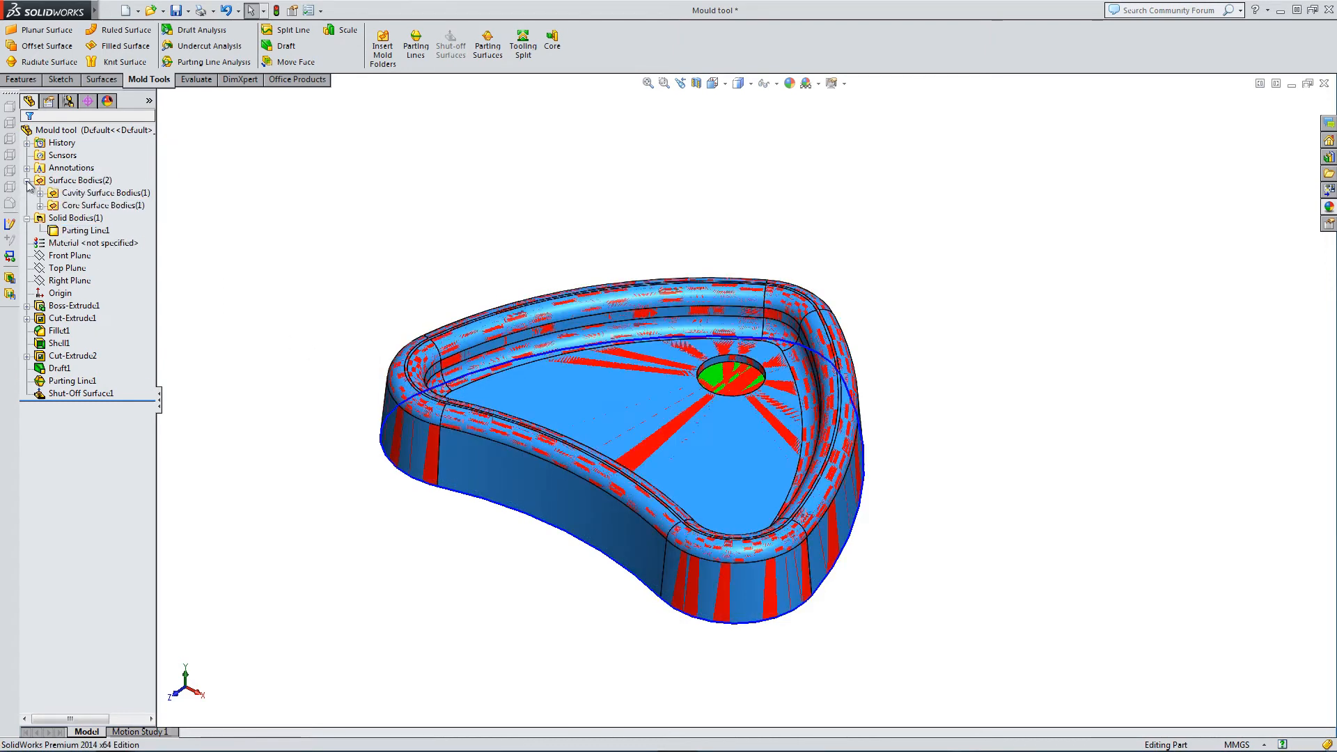
Hide the solid body and examine the surface bodies from both sides
left_click(77, 219)
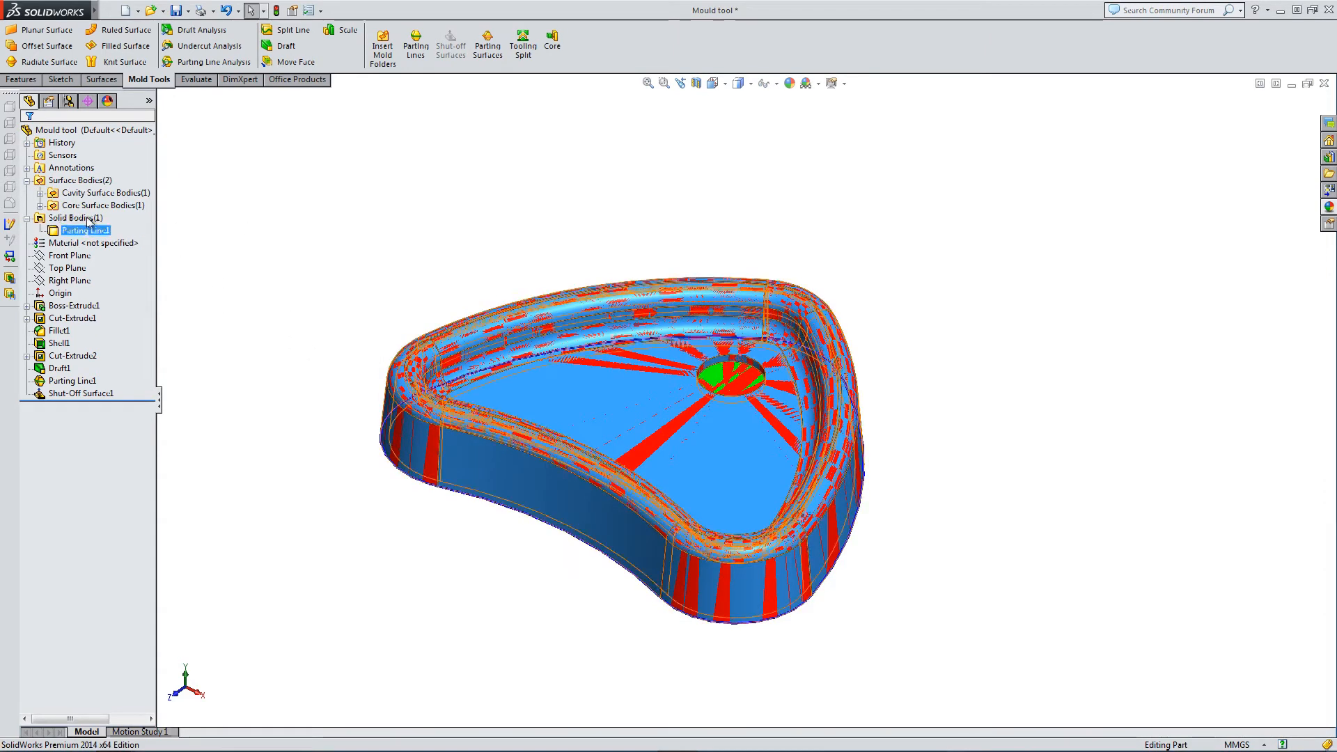
right_click(79, 221)
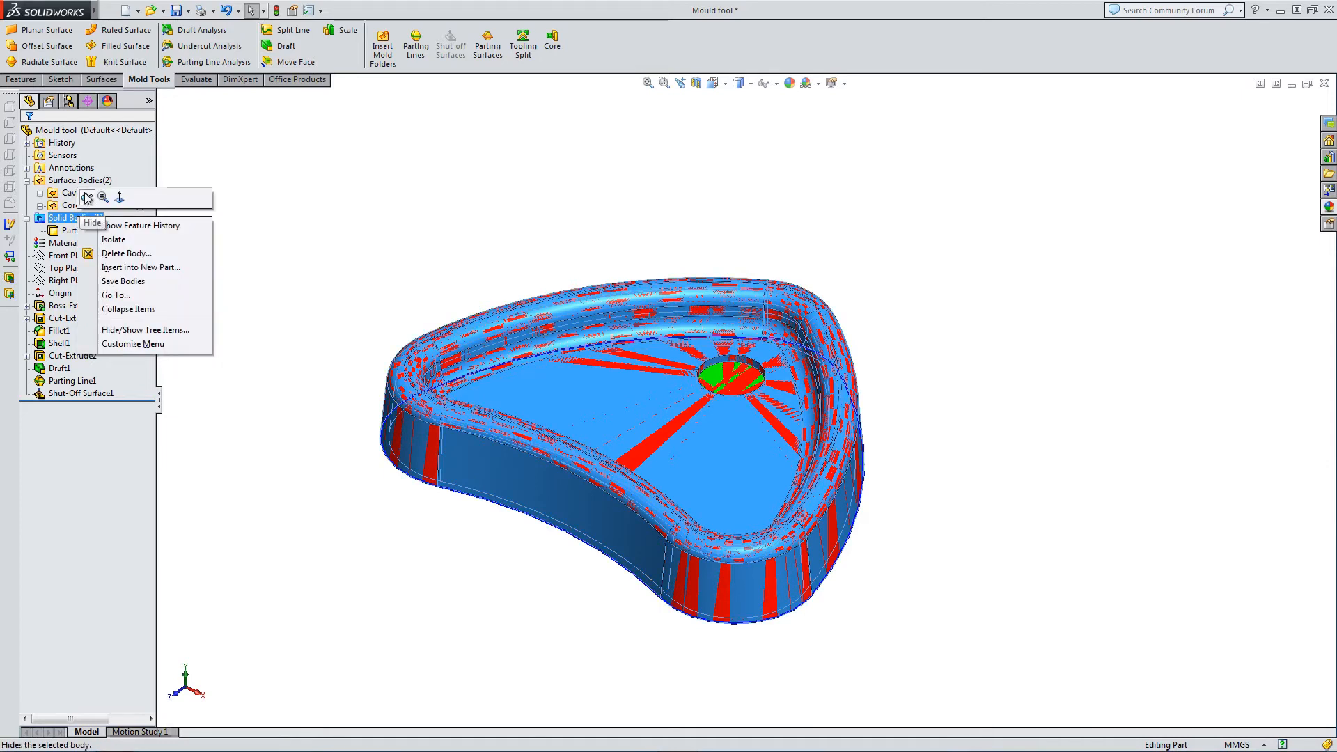
left_click(87, 197)
left_click(379, 242)
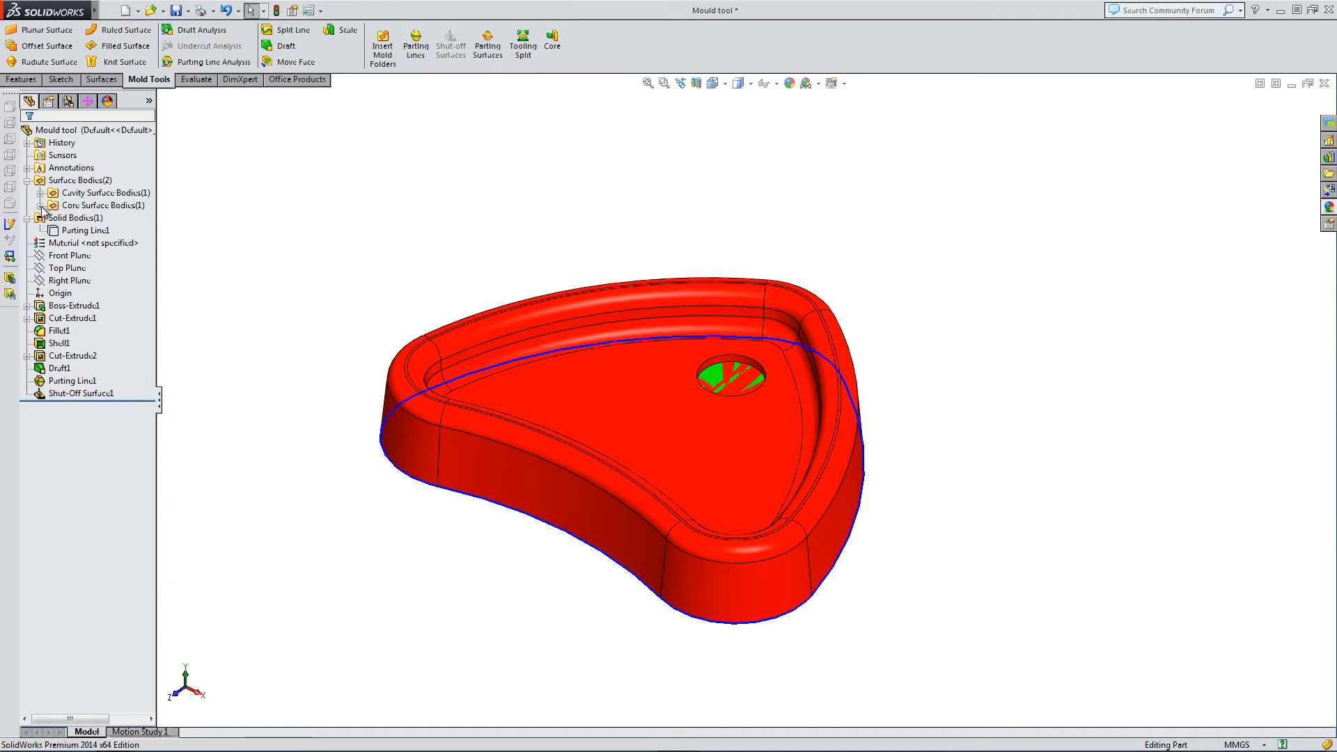
middle_click_drag(462, 344, 614, 528)
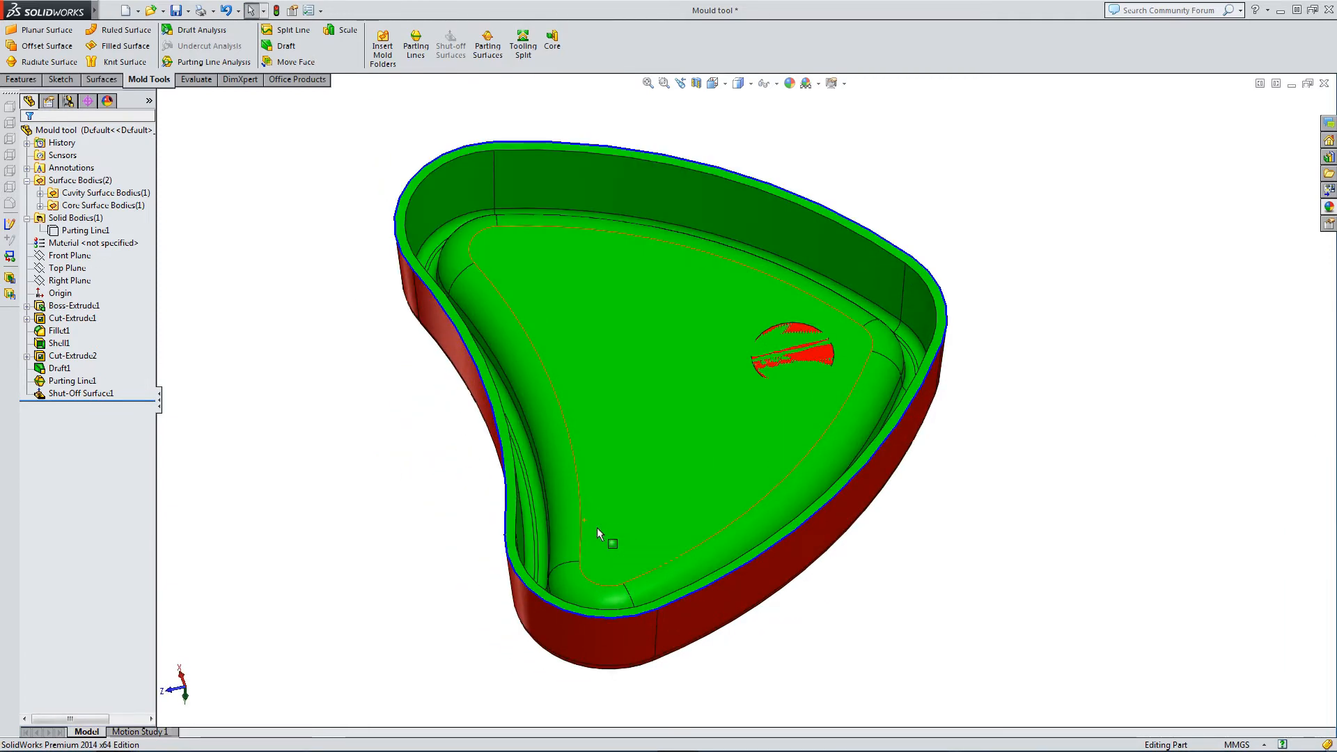
Hide the core surface bodies, view the part with only the cavity surface bodies, and hide those as well
left_click(75, 206)
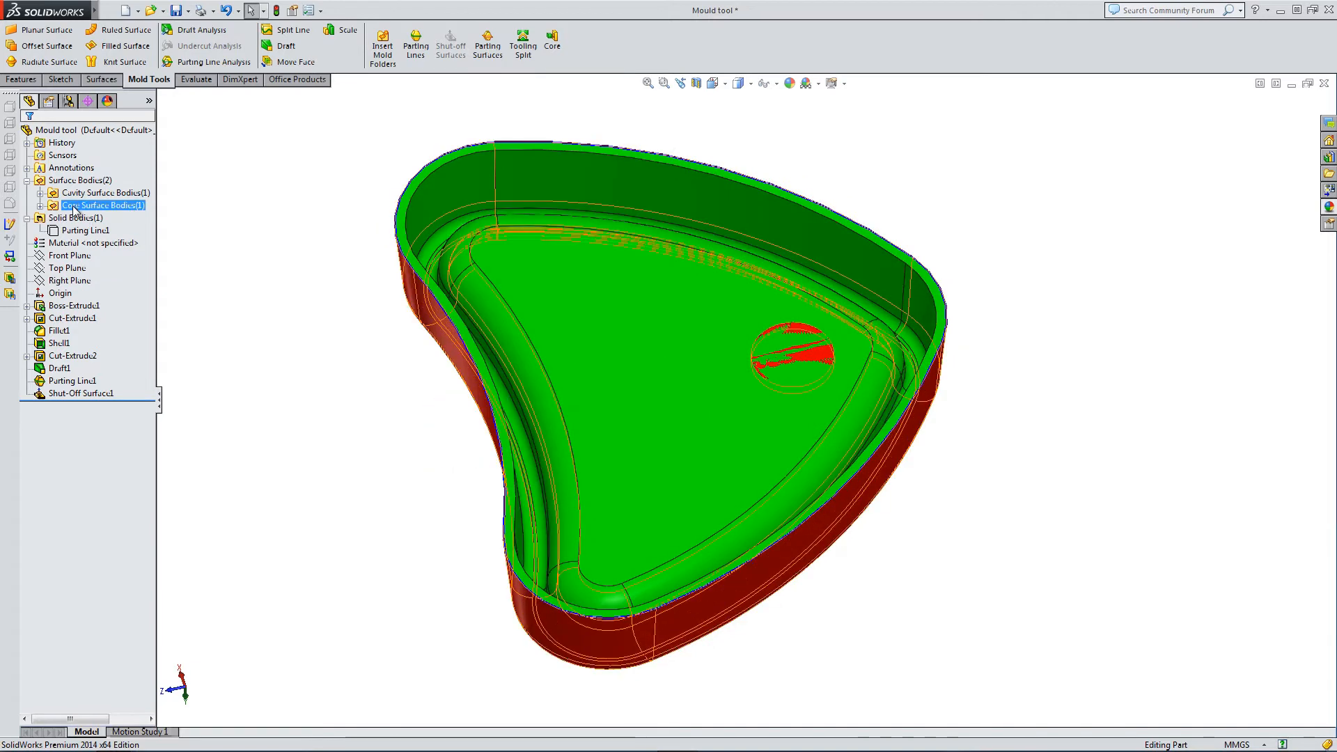
right_click(74, 208)
left_click(84, 189)
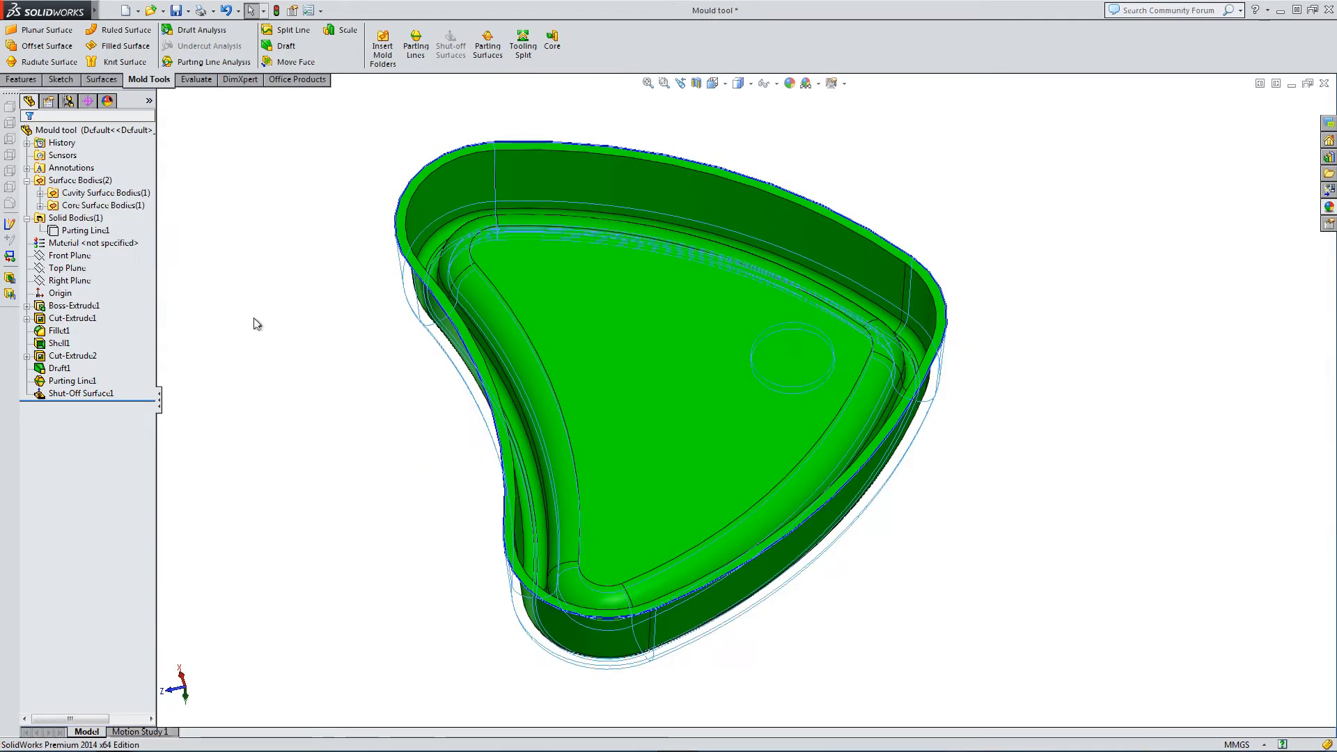
middle_click_drag(313, 496, 409, 400)
left_click(74, 193)
right_click(76, 193)
left_click(93, 170)
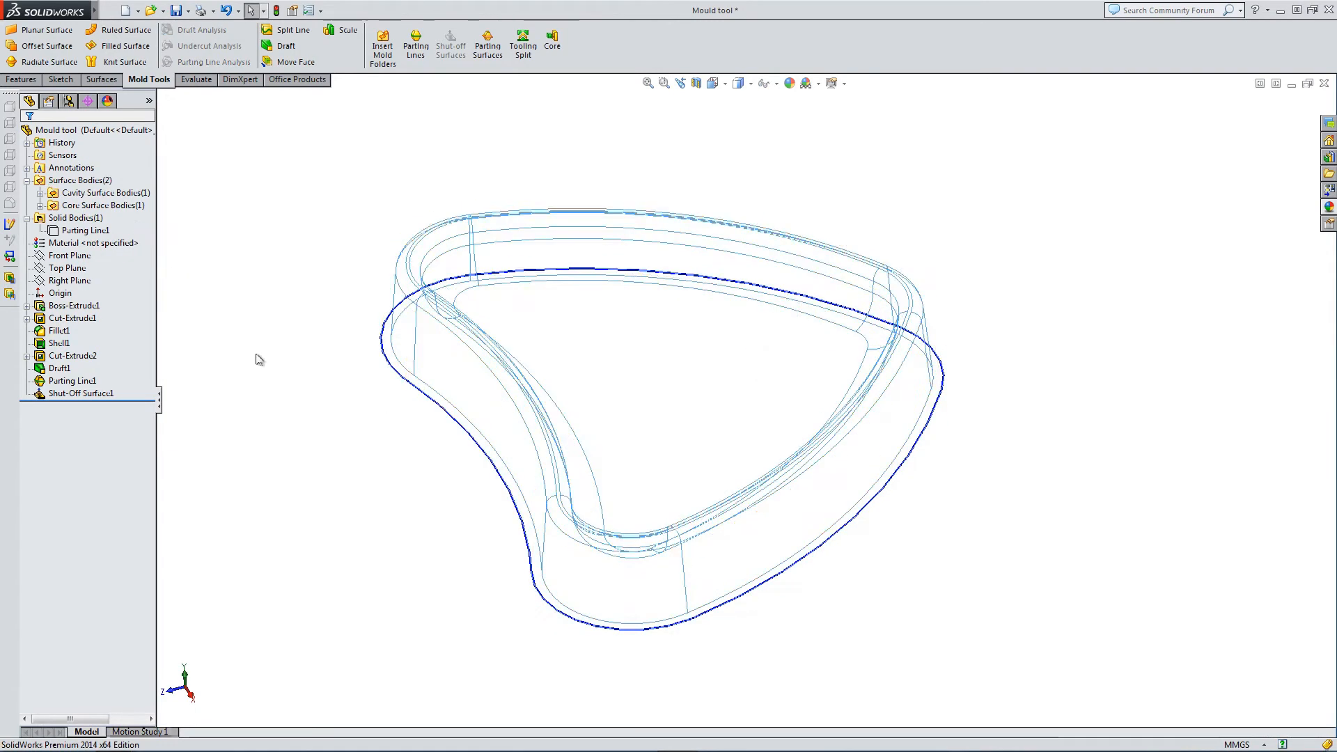
Show the core surface bodies on their own and inspect them
left_click(64, 206)
right_click(64, 209)
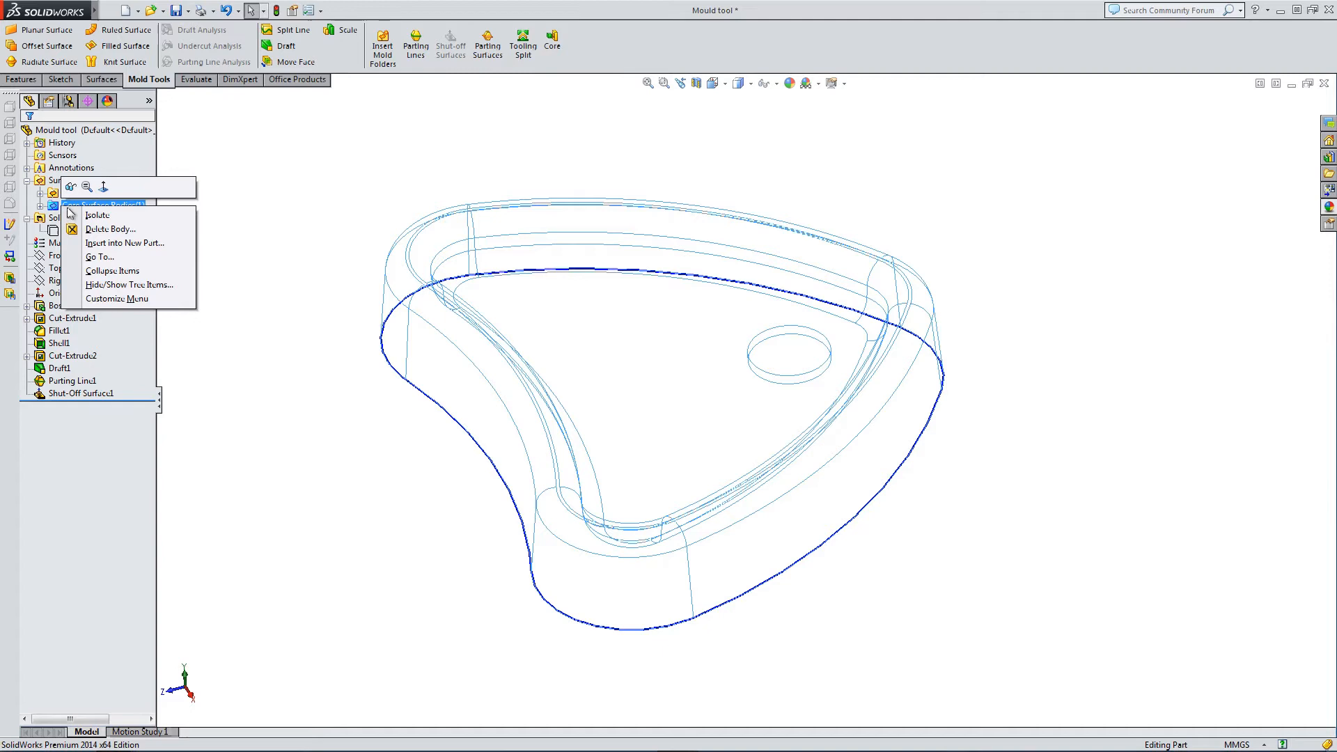
left_click(93, 184)
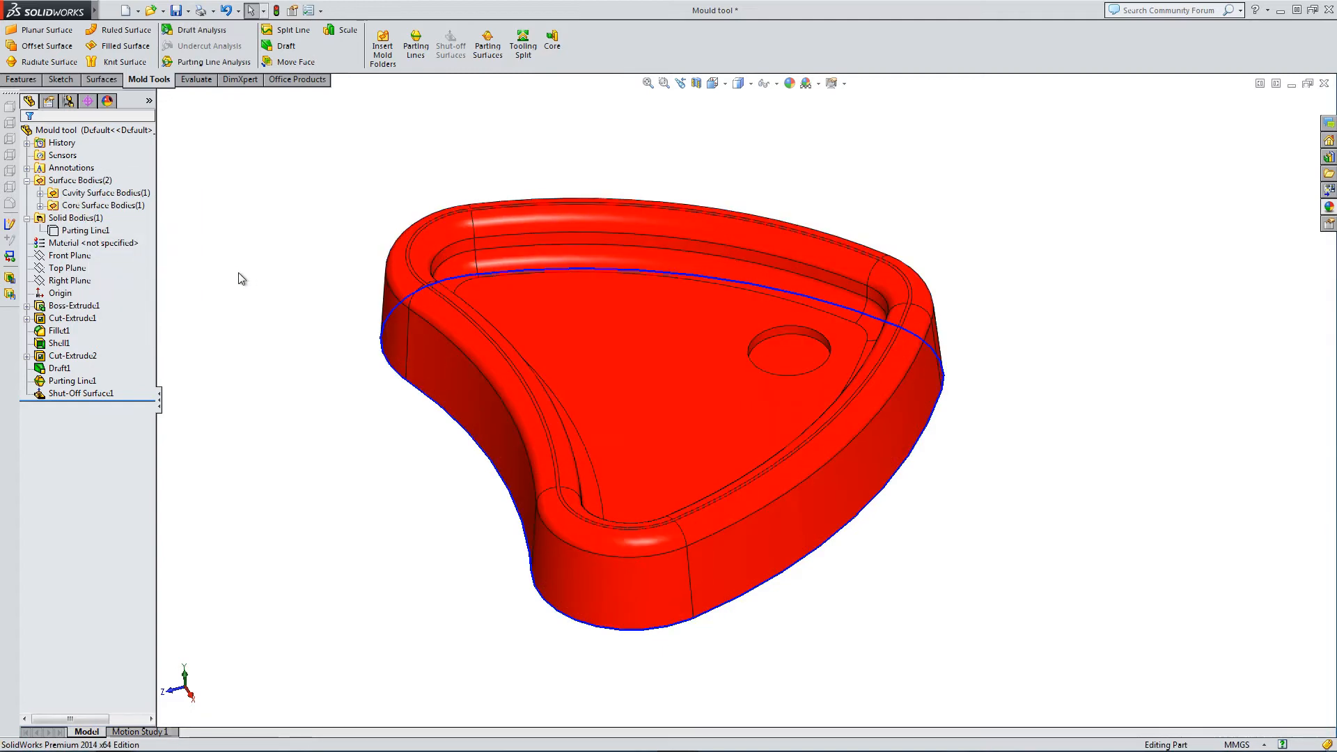
middle_click_drag(258, 349, 349, 486)
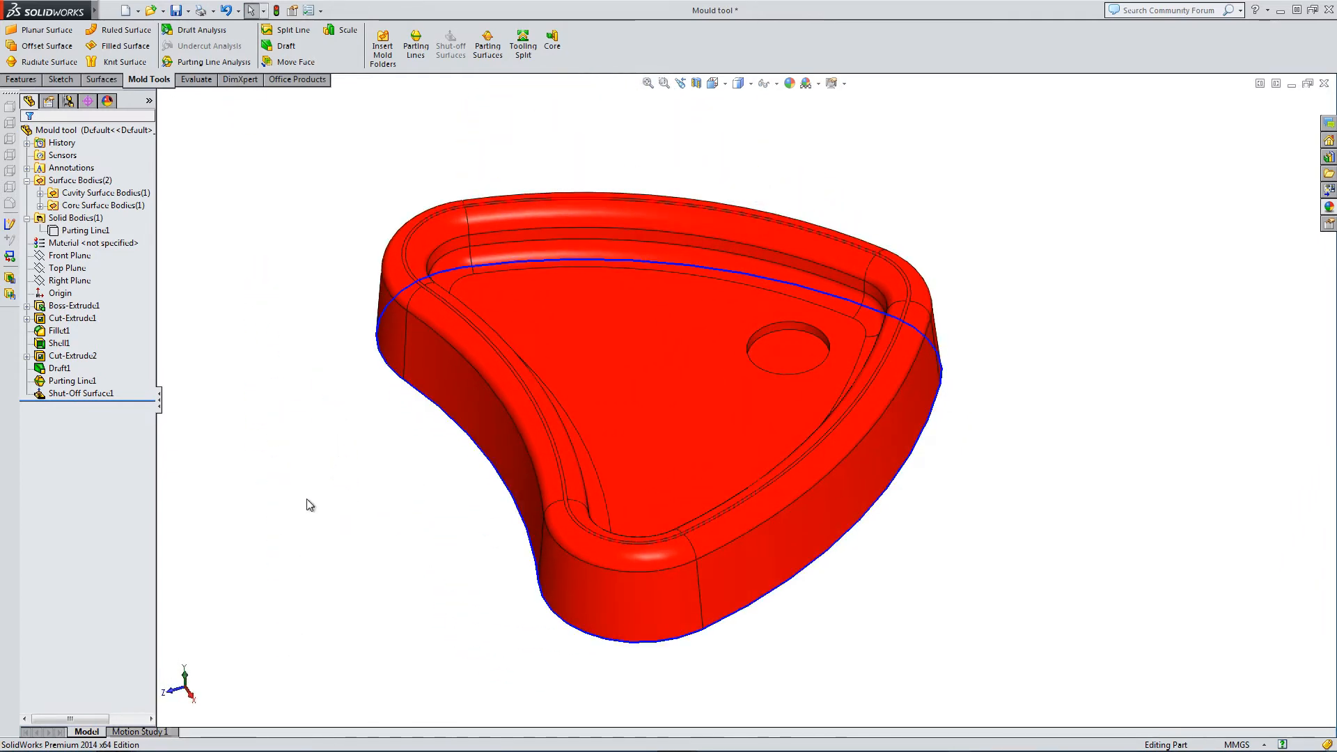
Show both the cavity and core surface bodies together and view them
left_click(97, 205)
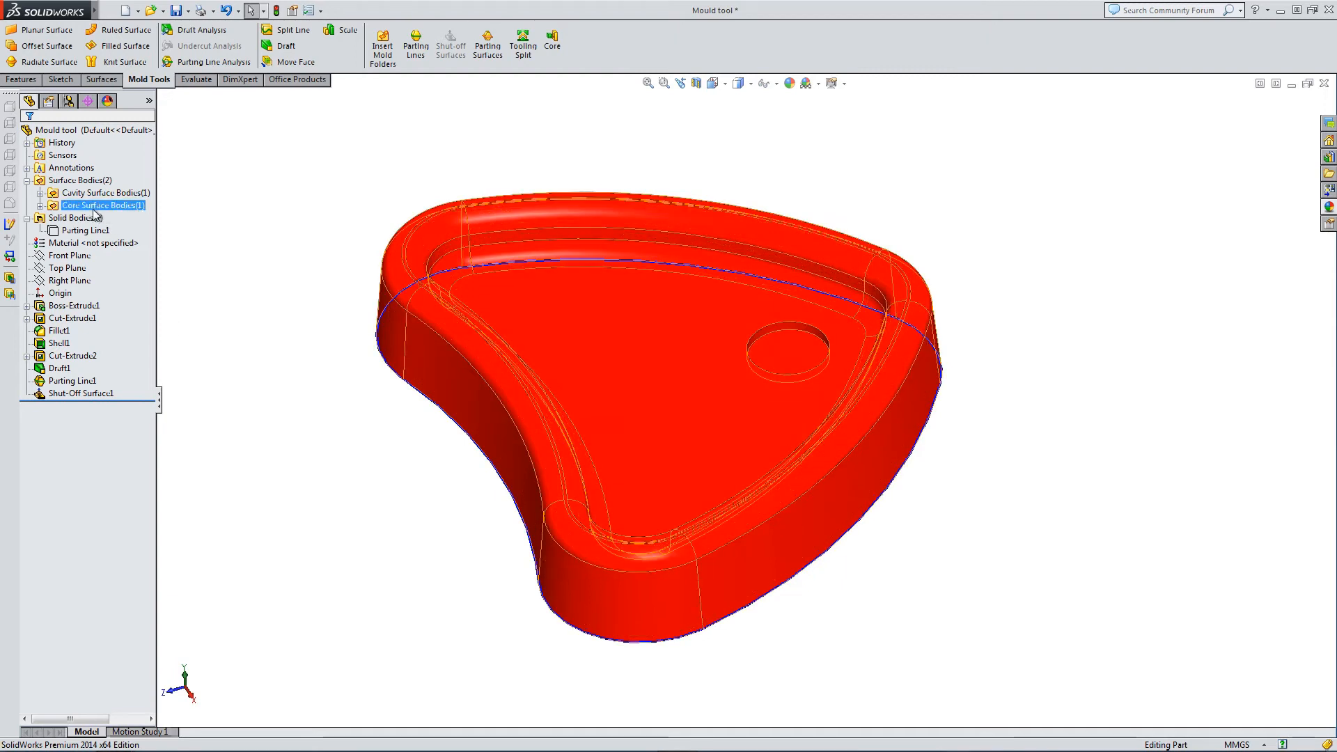
right_click(69, 180)
left_click(77, 155)
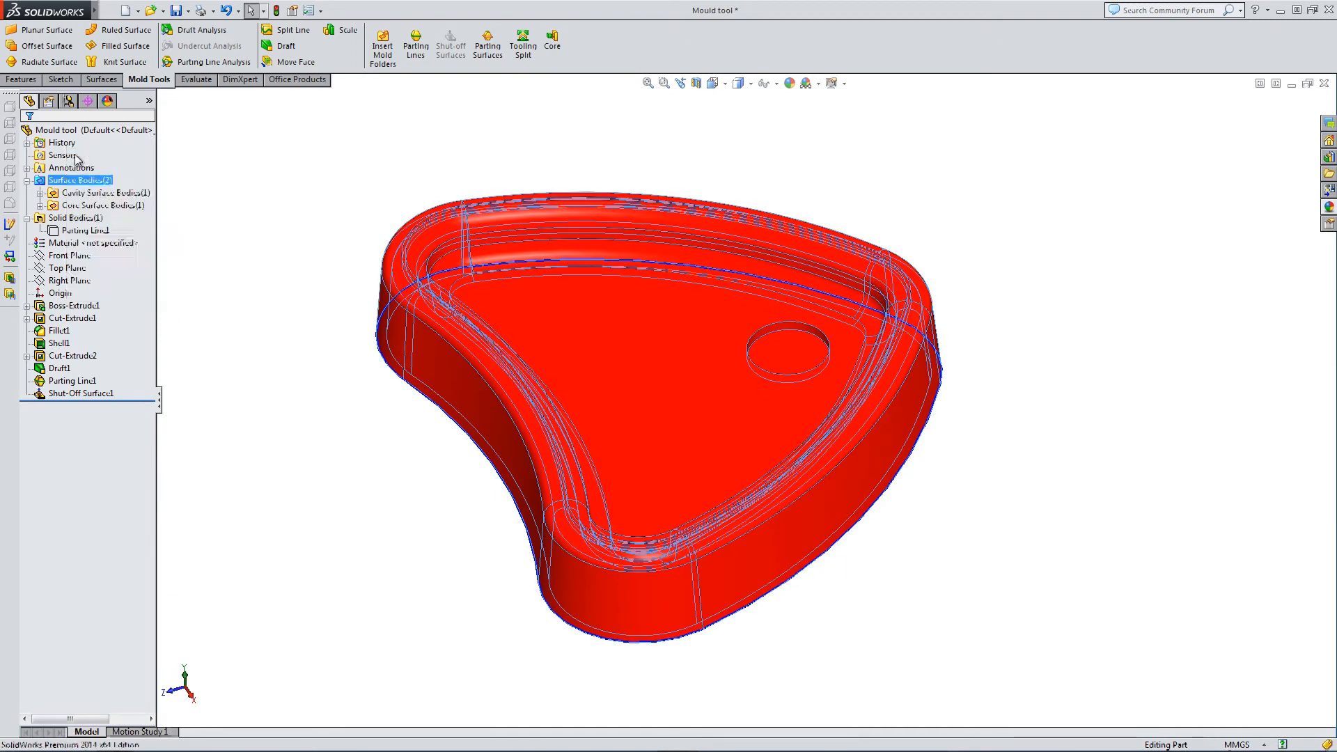
right_click(66, 184)
left_click(76, 157)
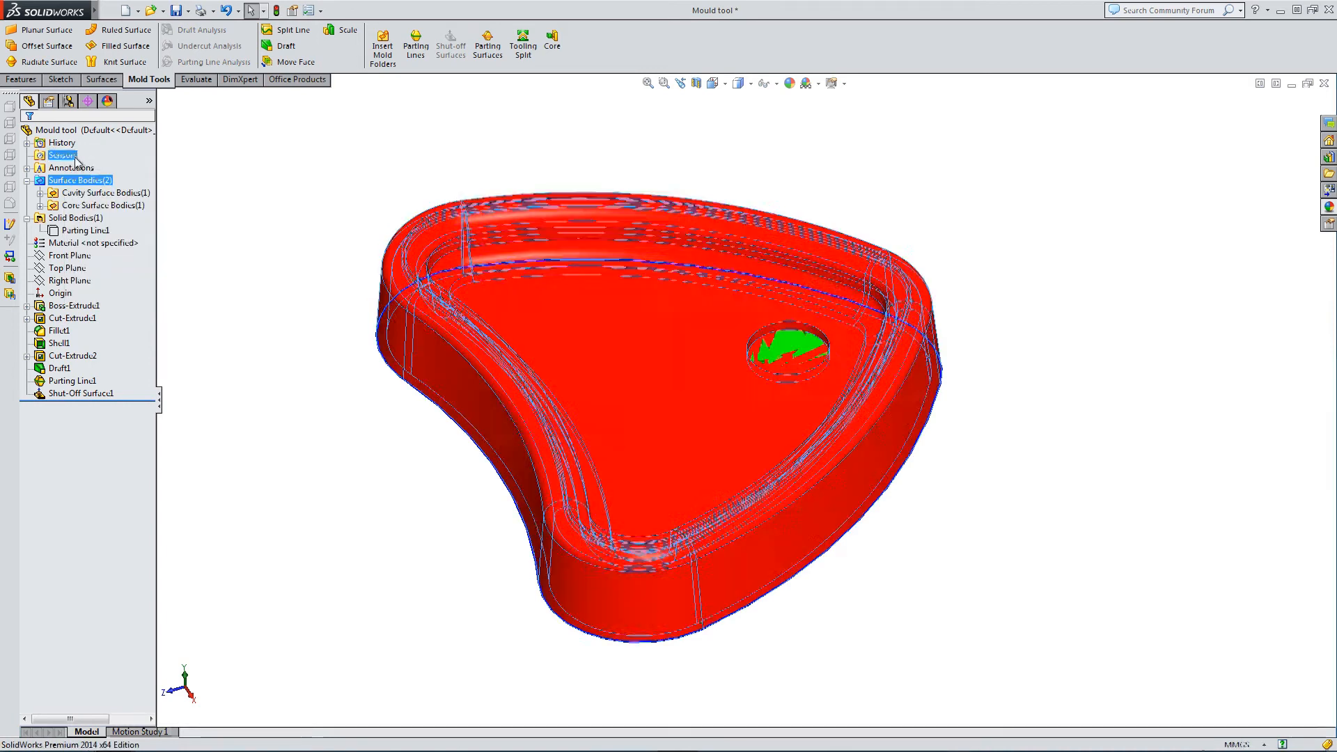
scroll(267, 277, "up", 3)
middle_click_drag(342, 337, 338, 338)
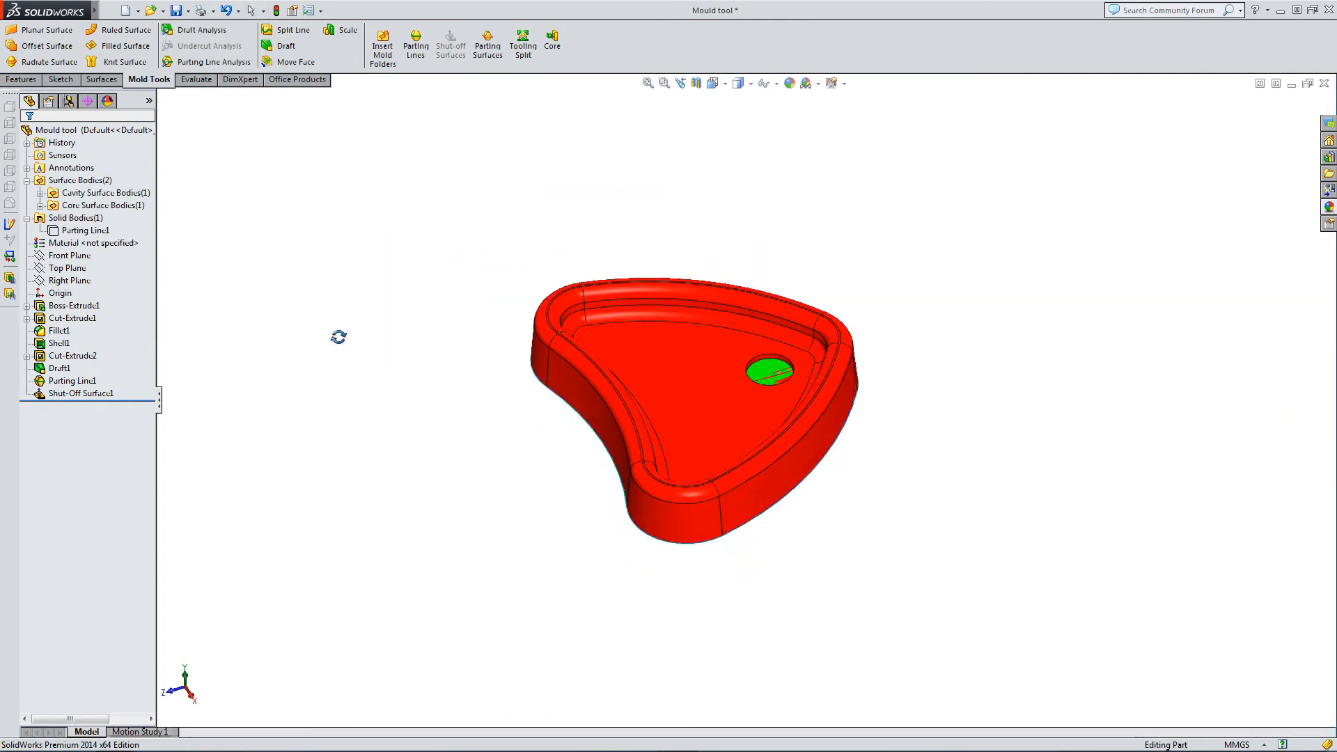
Hide all surface bodies and show the solid body again
right_click(55, 187)
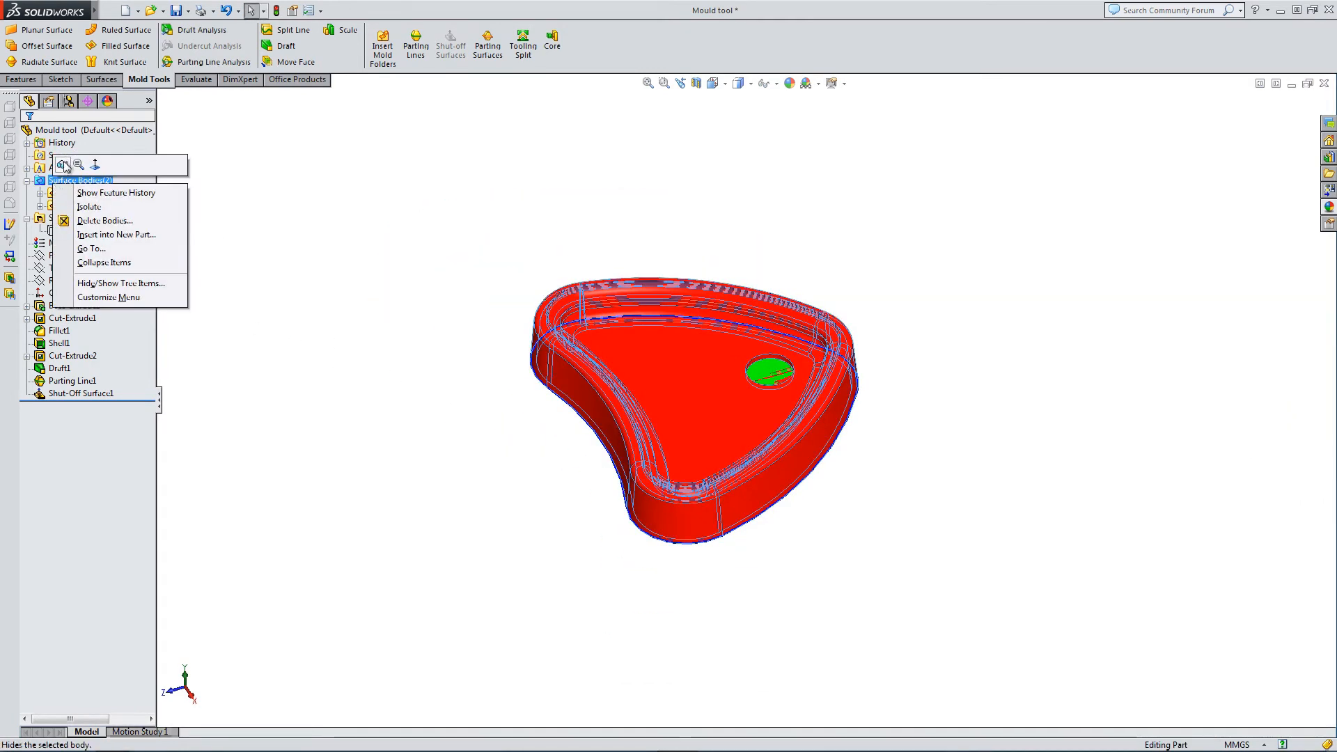
left_click(69, 161)
left_click(62, 218, "ctrl")
right_click(63, 219)
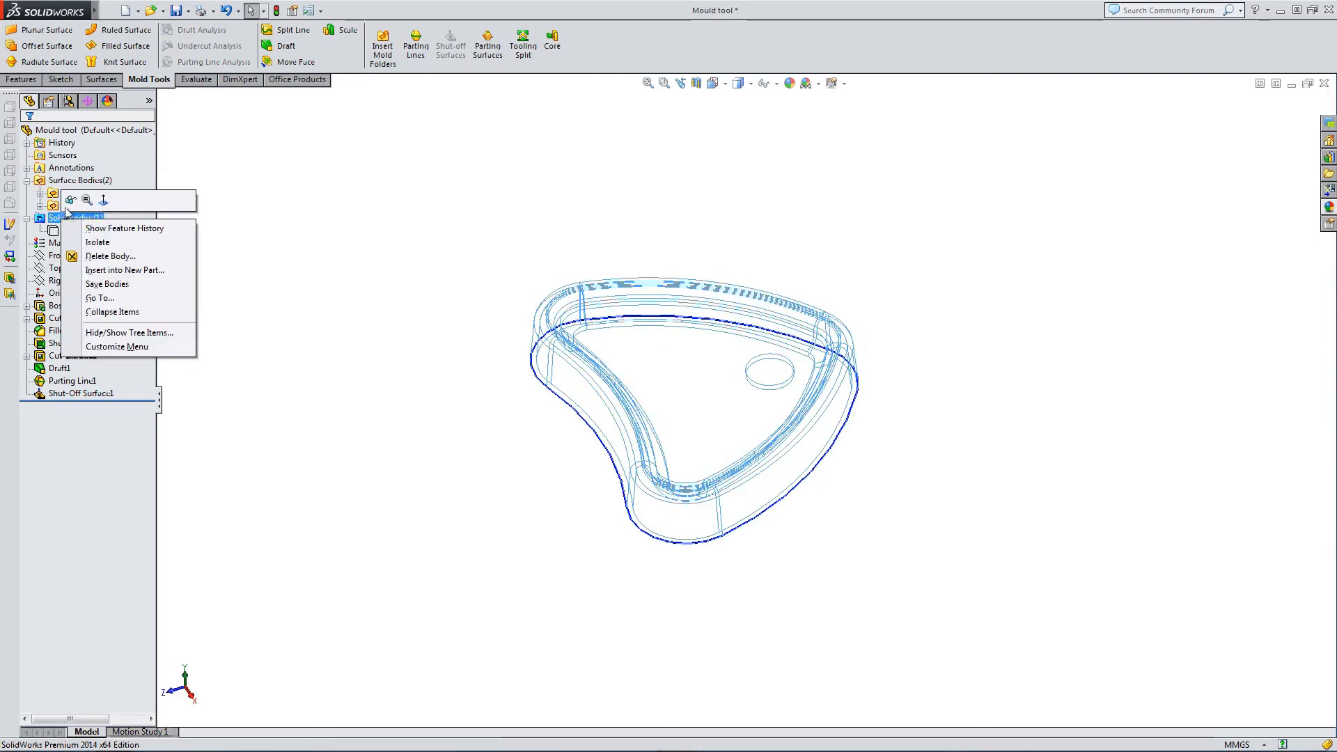
left_click(75, 195)
middle_click_drag(266, 266, 669, 438)
scroll(611, 380, "down", 3)
middle_click_drag(610, 380, 565, 419)
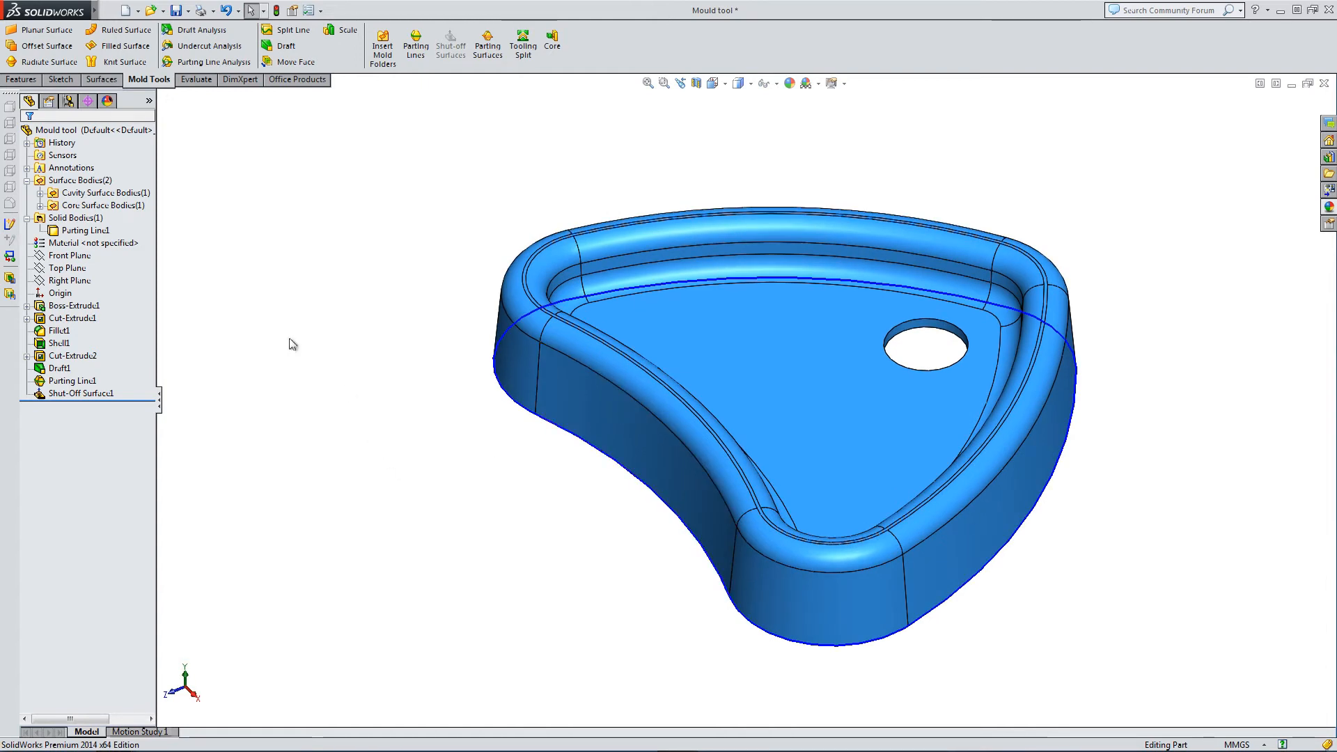
Start a parting surface around the part's parting line, perpendicular to pull, and set its distance to 2 mm
left_click(488, 47)
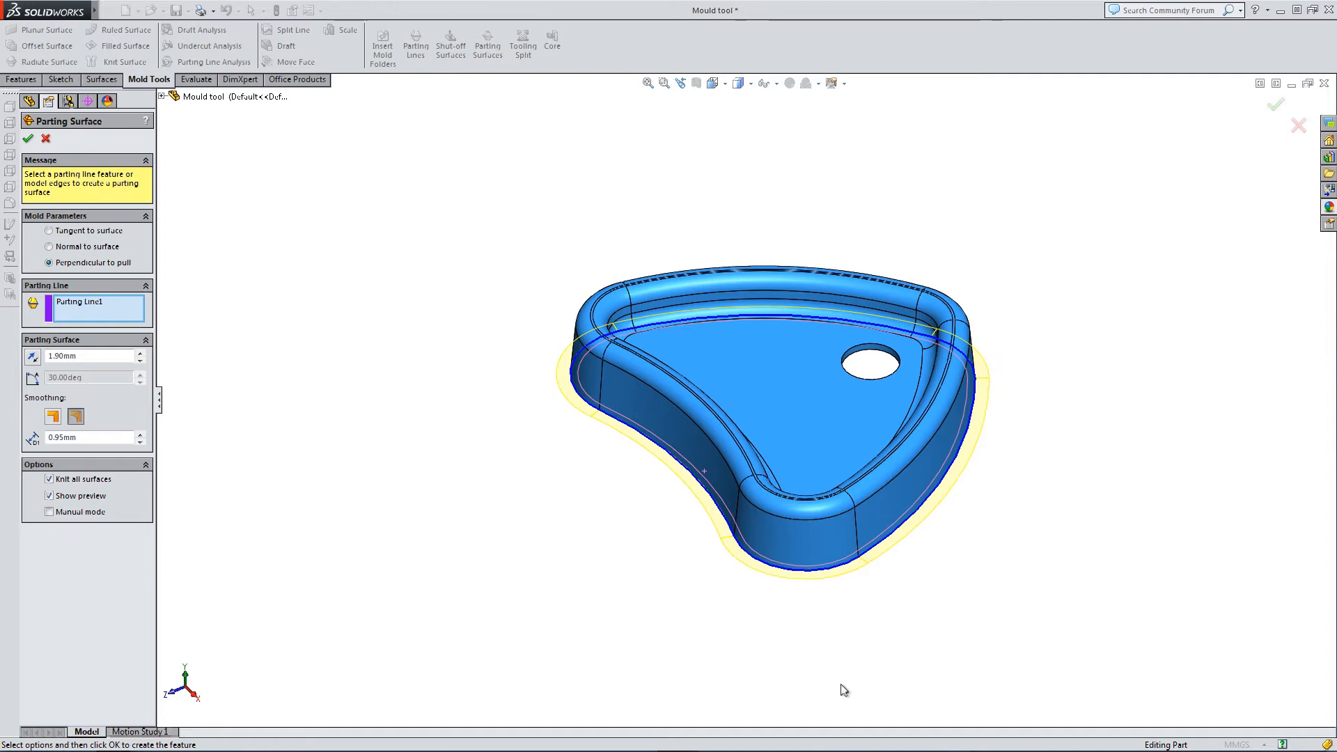
key("ctrl+5")
middle_click_drag(660, 651, 684, 524)
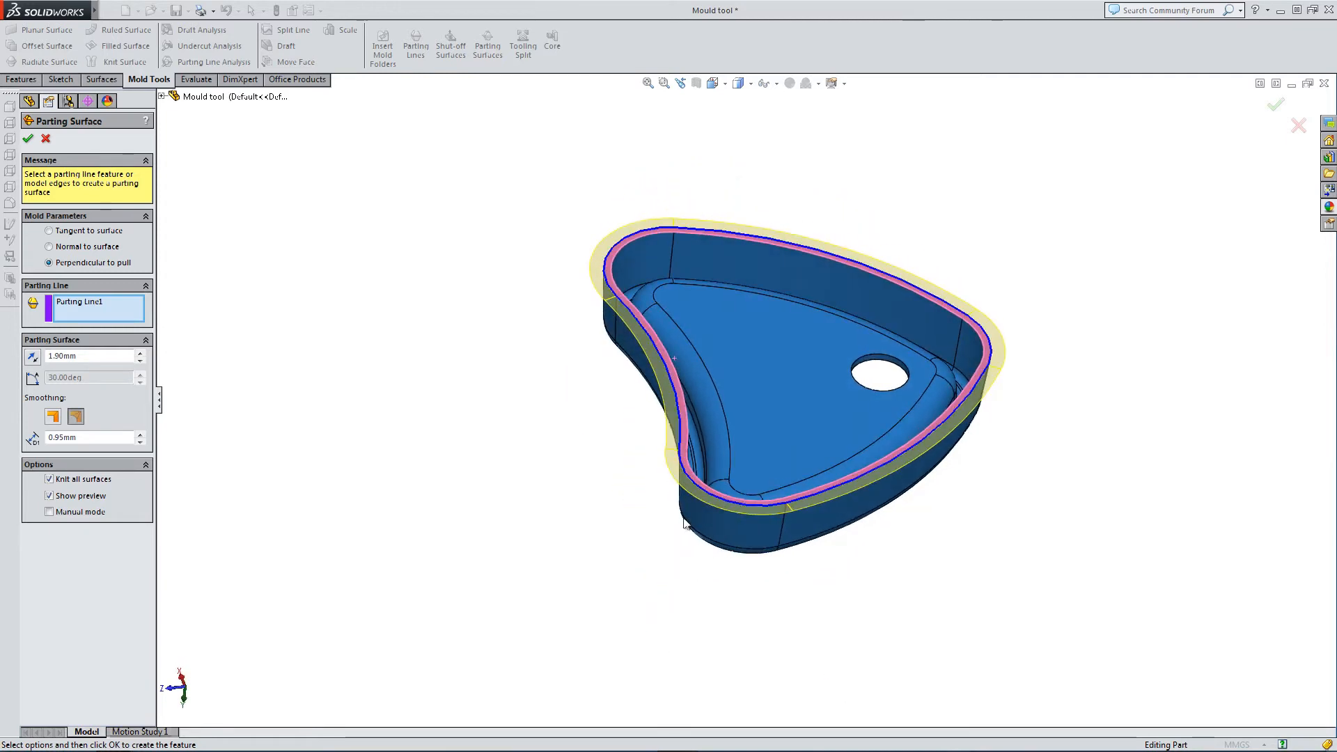
middle_click_drag(759, 412, 751, 531)
scroll(777, 360, "down", 2)
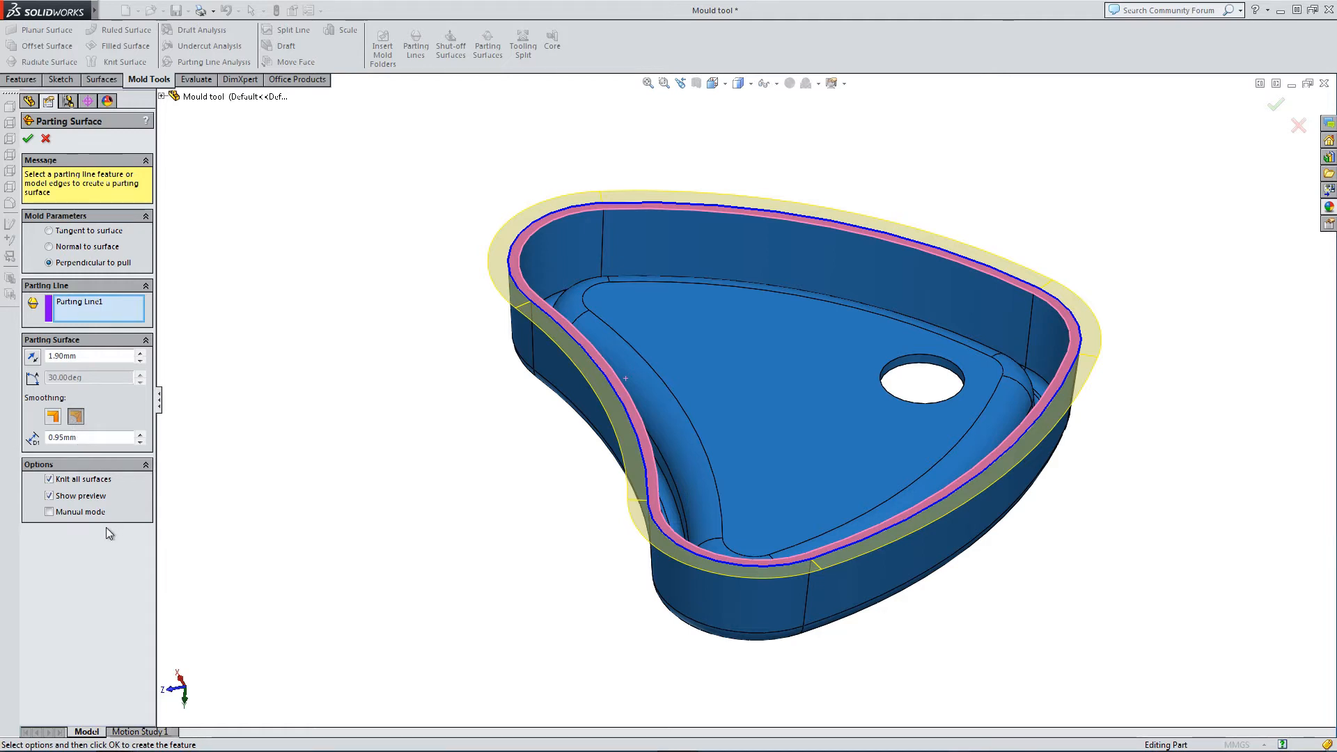
left_click_drag(96, 355, 46, 357)
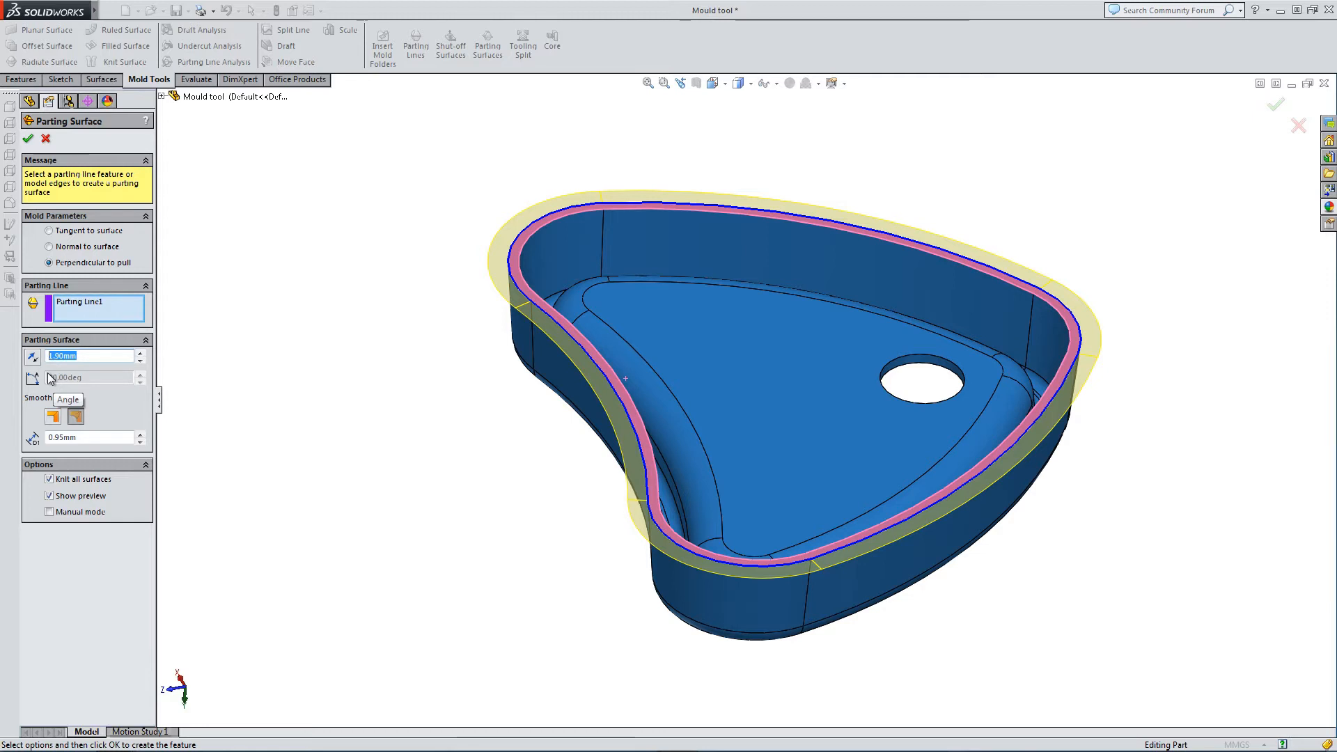
type("2")
key("Return")
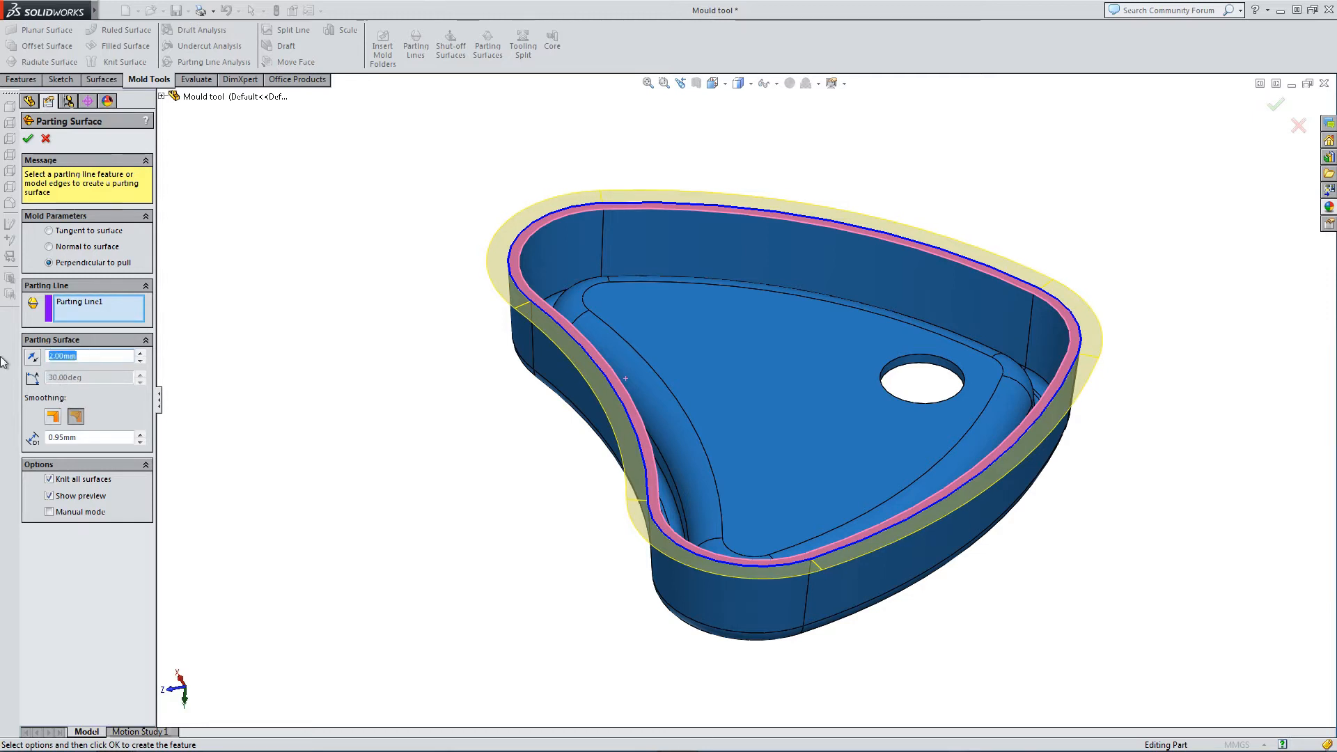
Set the parting surface distance to 1 mm with smooth corners at 0.50 mm and create the surface
type("1")
key("Return")
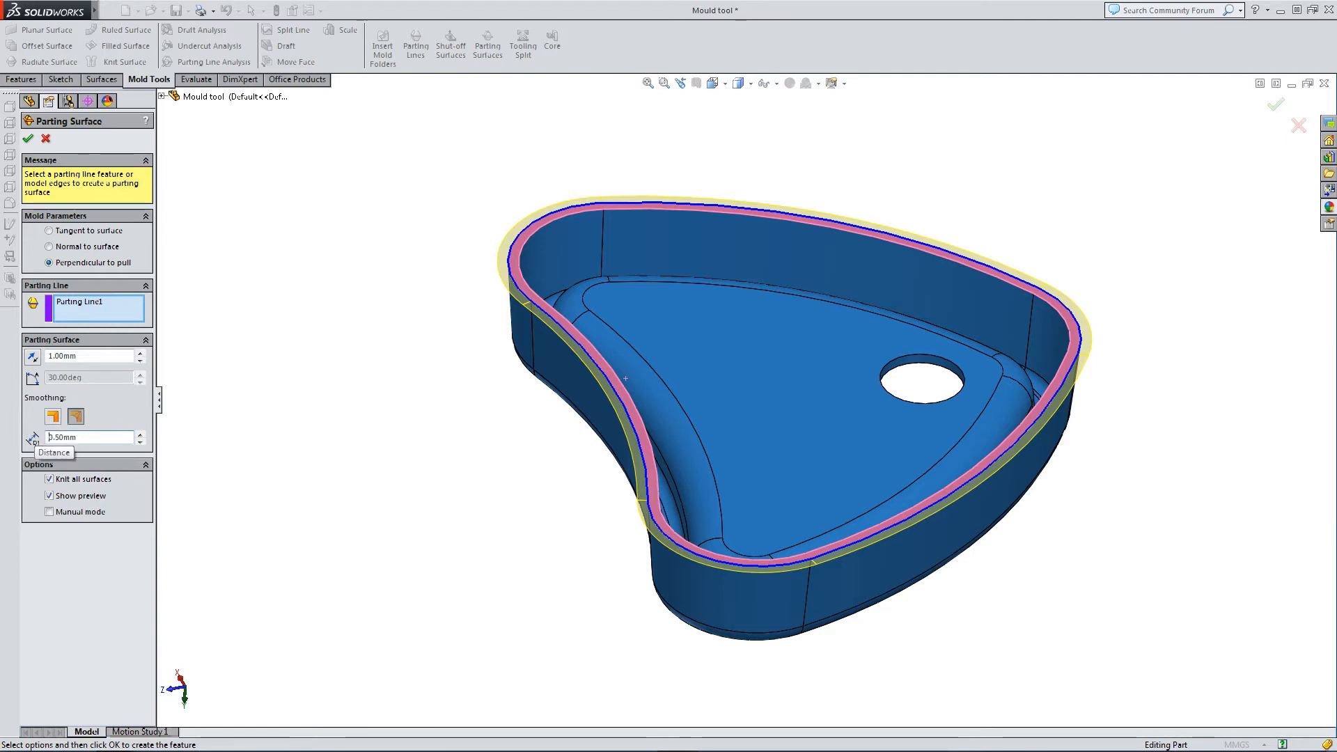
key("ctrl+a")
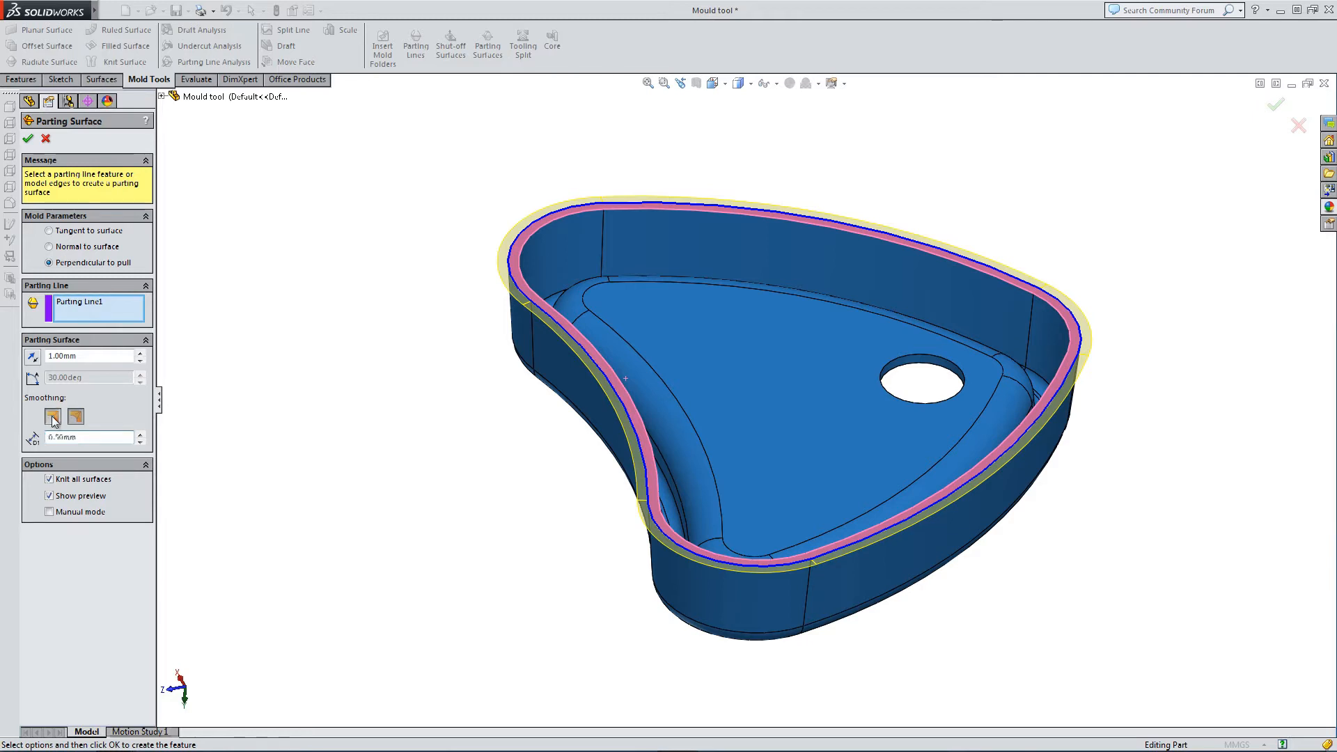
left_click(75, 417)
left_click(28, 139)
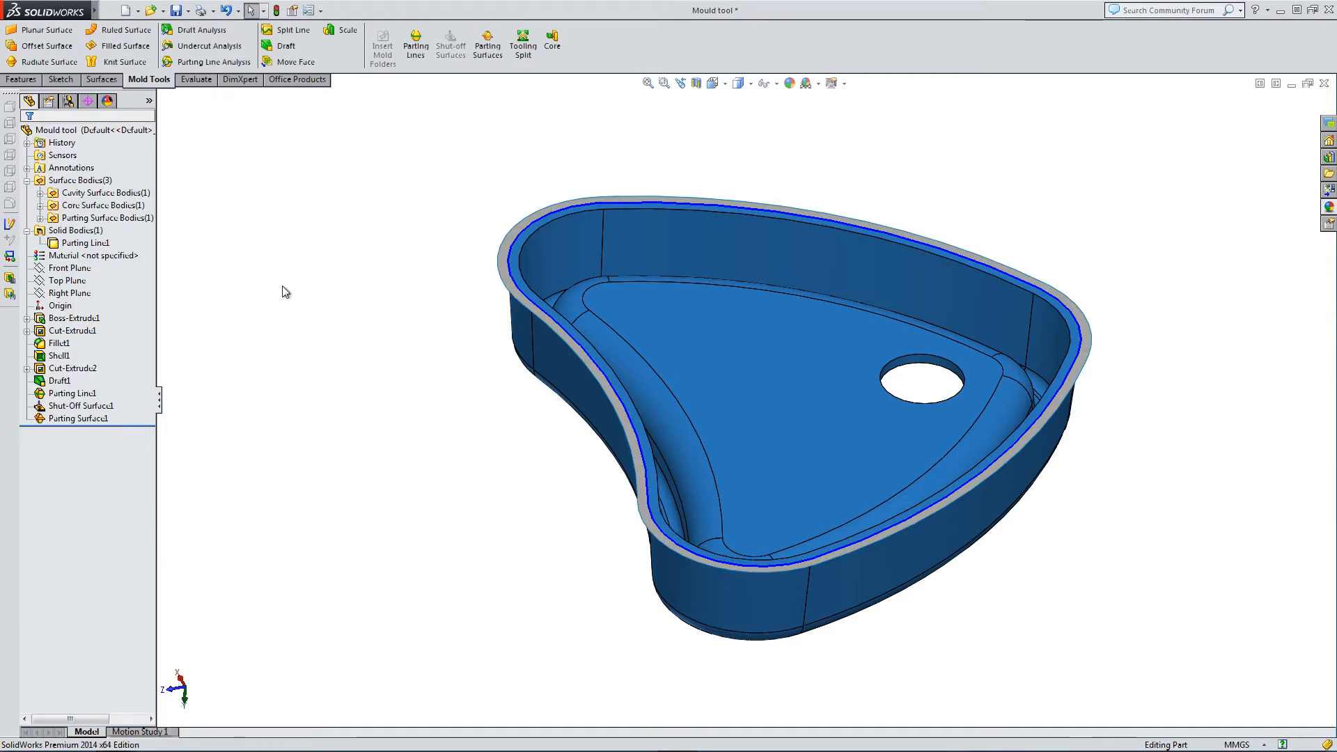
Hide the new parting surface body so that only the solid part is displayed
scroll(523, 298, "down", 3)
left_click(542, 280)
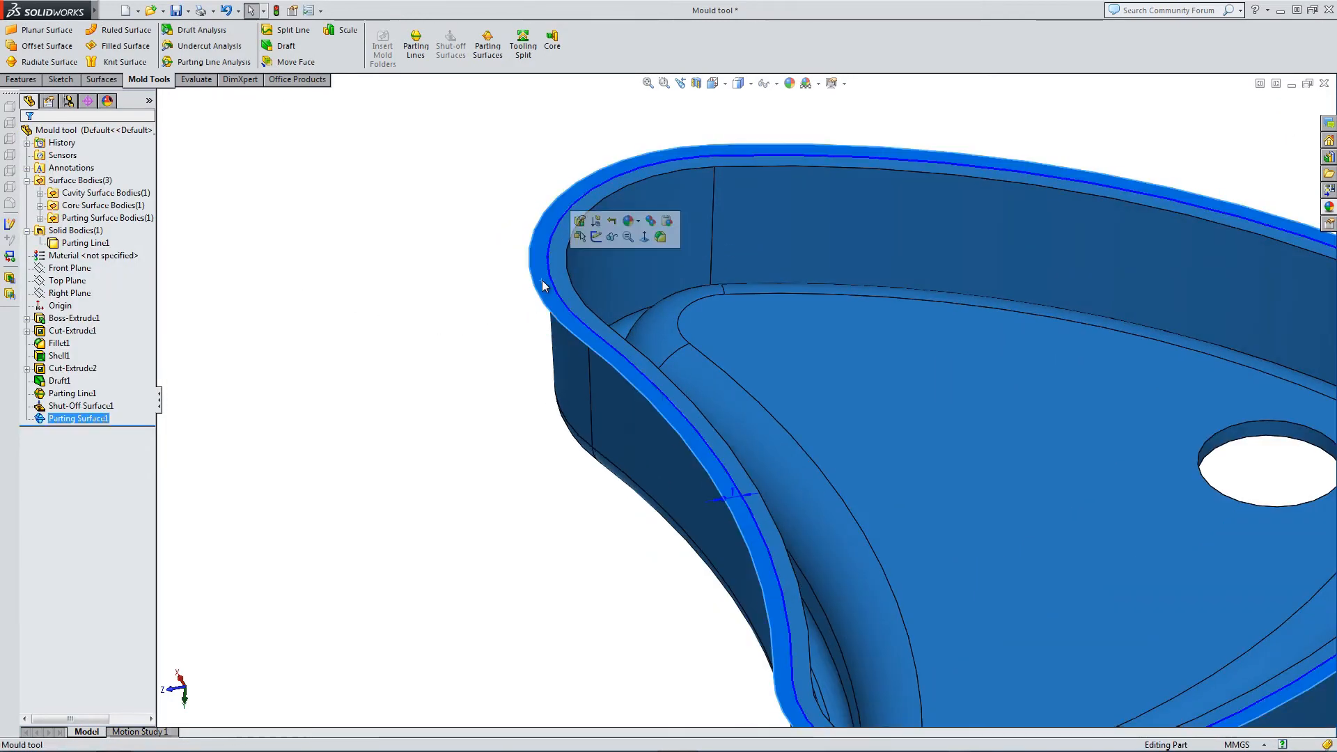
scroll(446, 314, "up", 4)
middle_click_drag(478, 321, 680, 480)
left_click(504, 591)
middle_click_drag(567, 609, 916, 573)
left_click(104, 218)
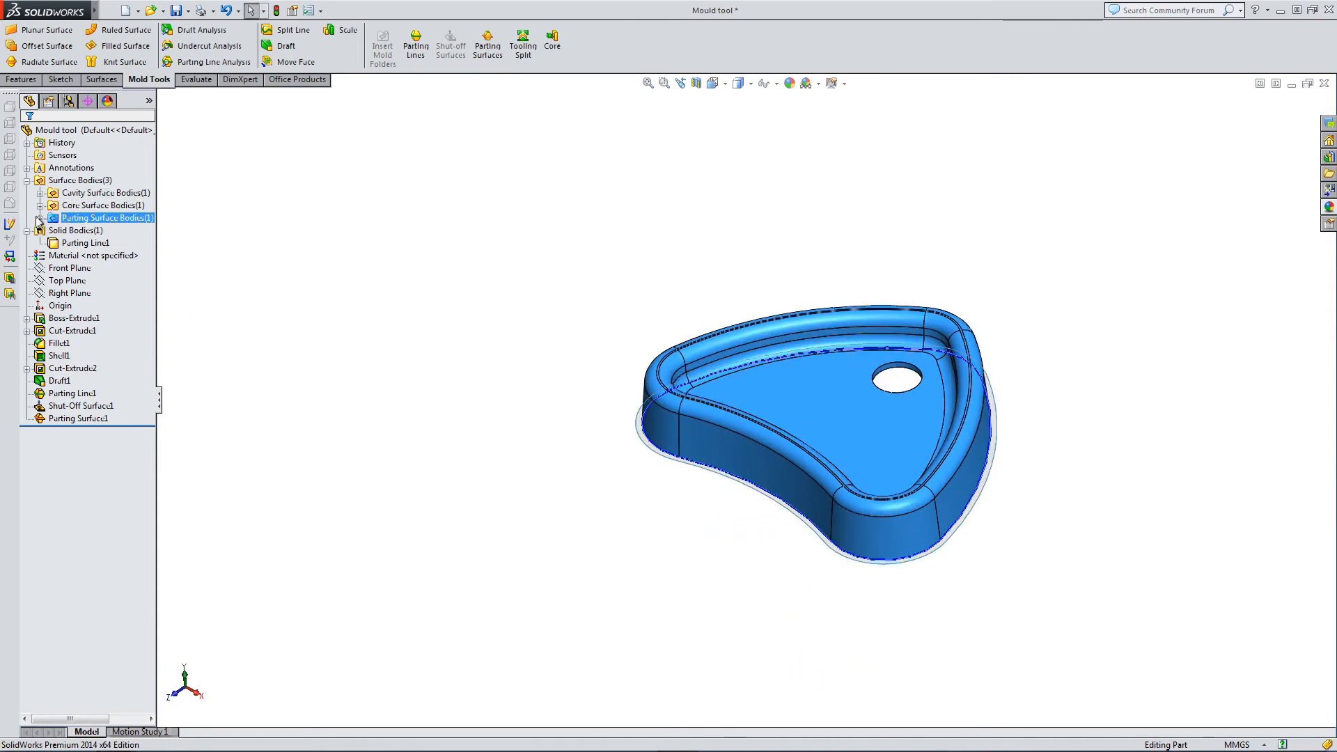
left_click(39, 218)
left_click(84, 231)
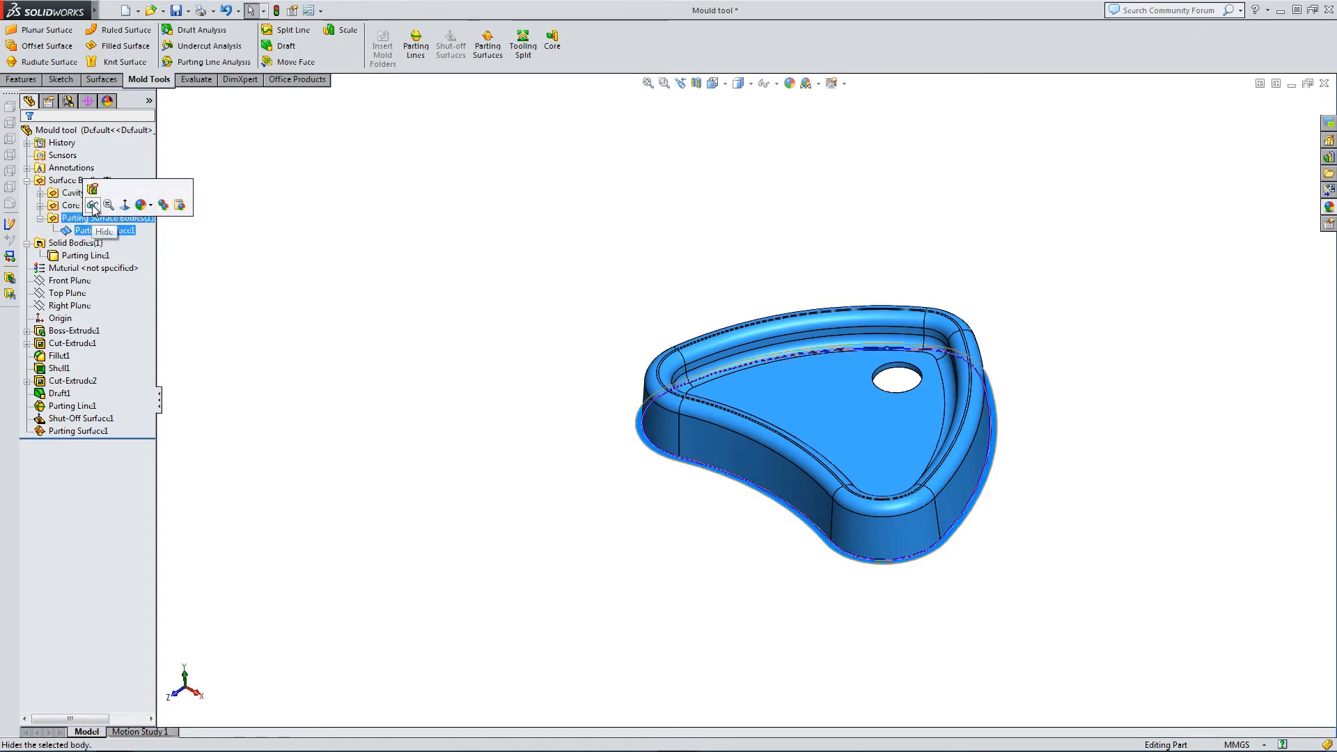
left_click(93, 207)
middle_click_drag(460, 445, 834, 365)
middle_click_drag(677, 336, 684, 334)
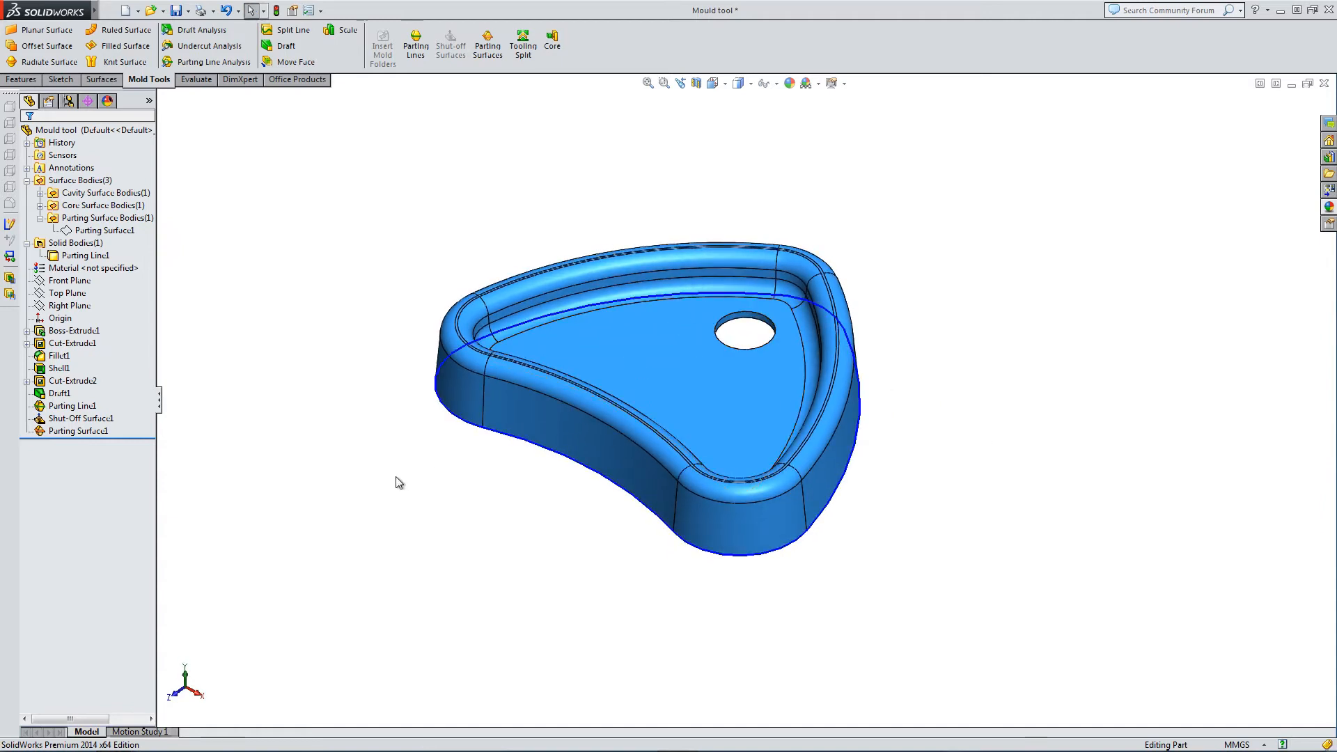
left_click(523, 44)
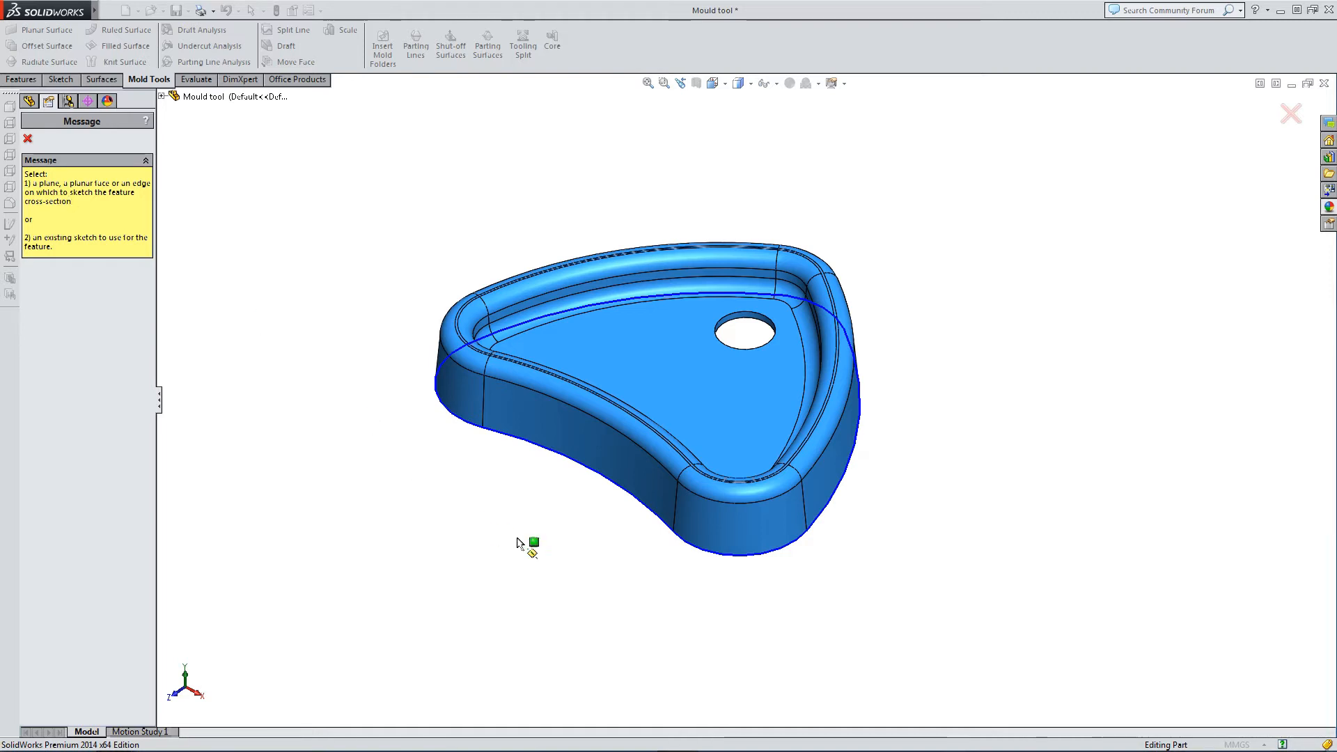
middle_click_drag(618, 549, 592, 369)
left_click(28, 138)
middle_click_drag(406, 206, 448, 324)
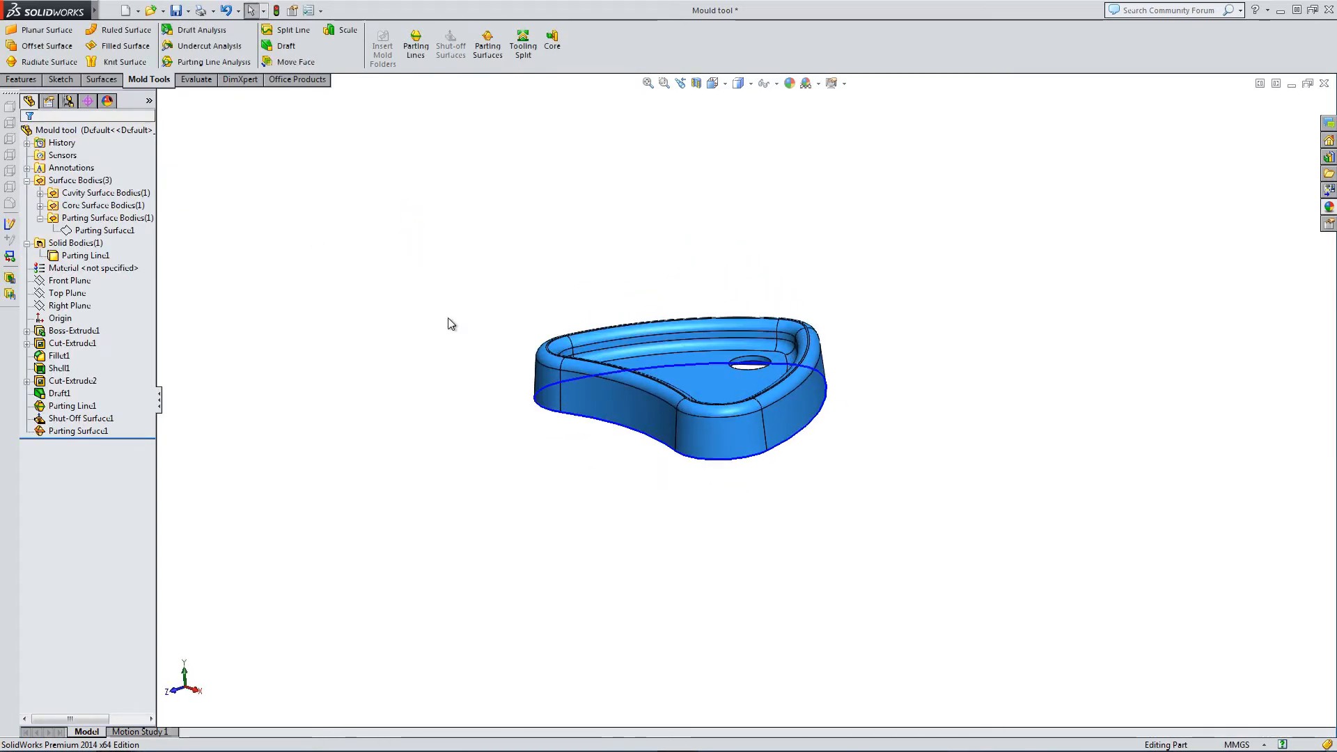
left_click(195, 80)
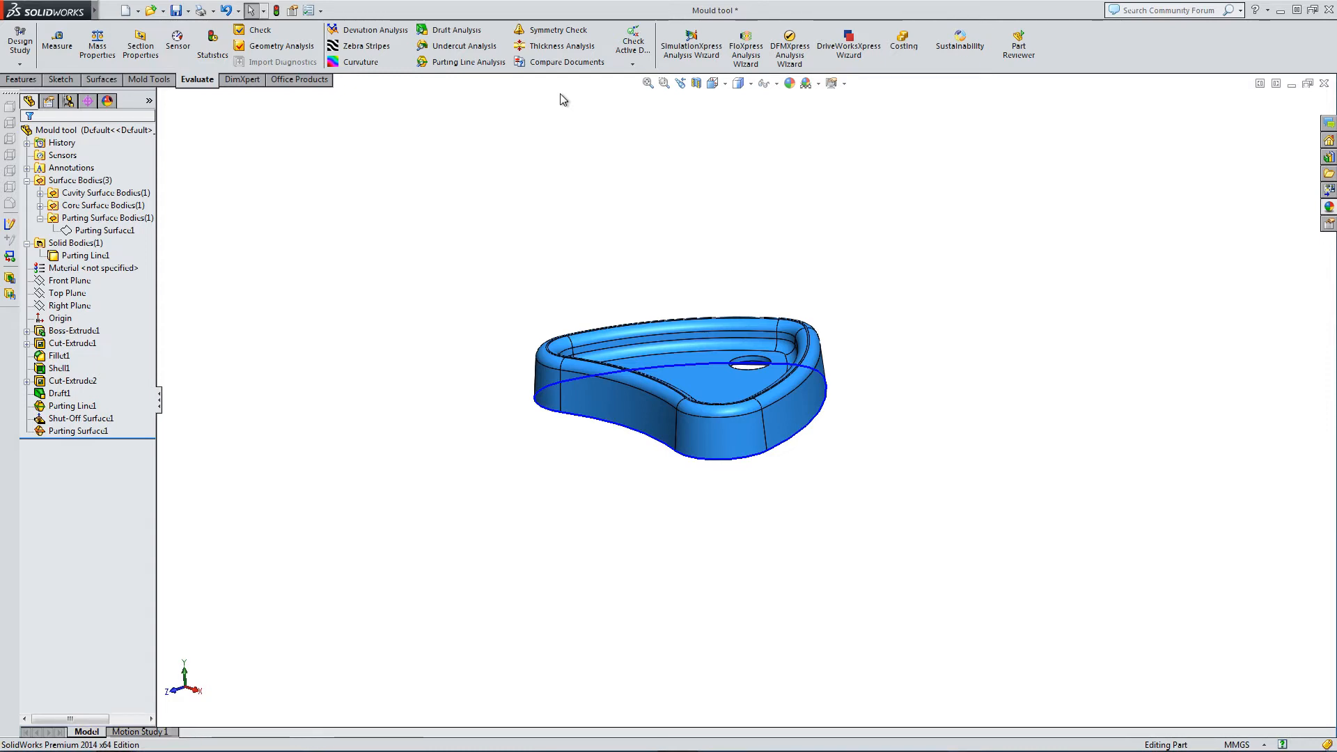
left_click(158, 82)
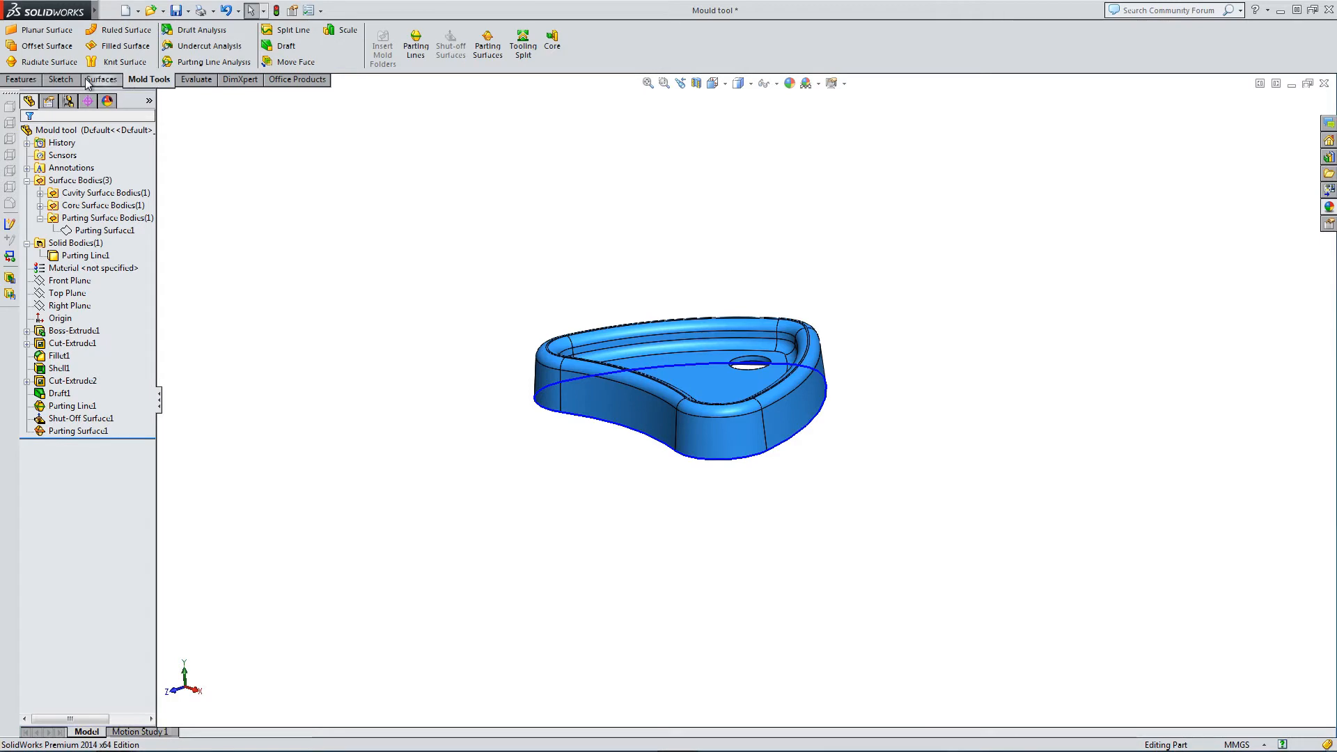
Start a reference plane with the part's flat open-side rim face as its first reference
left_click(21, 79)
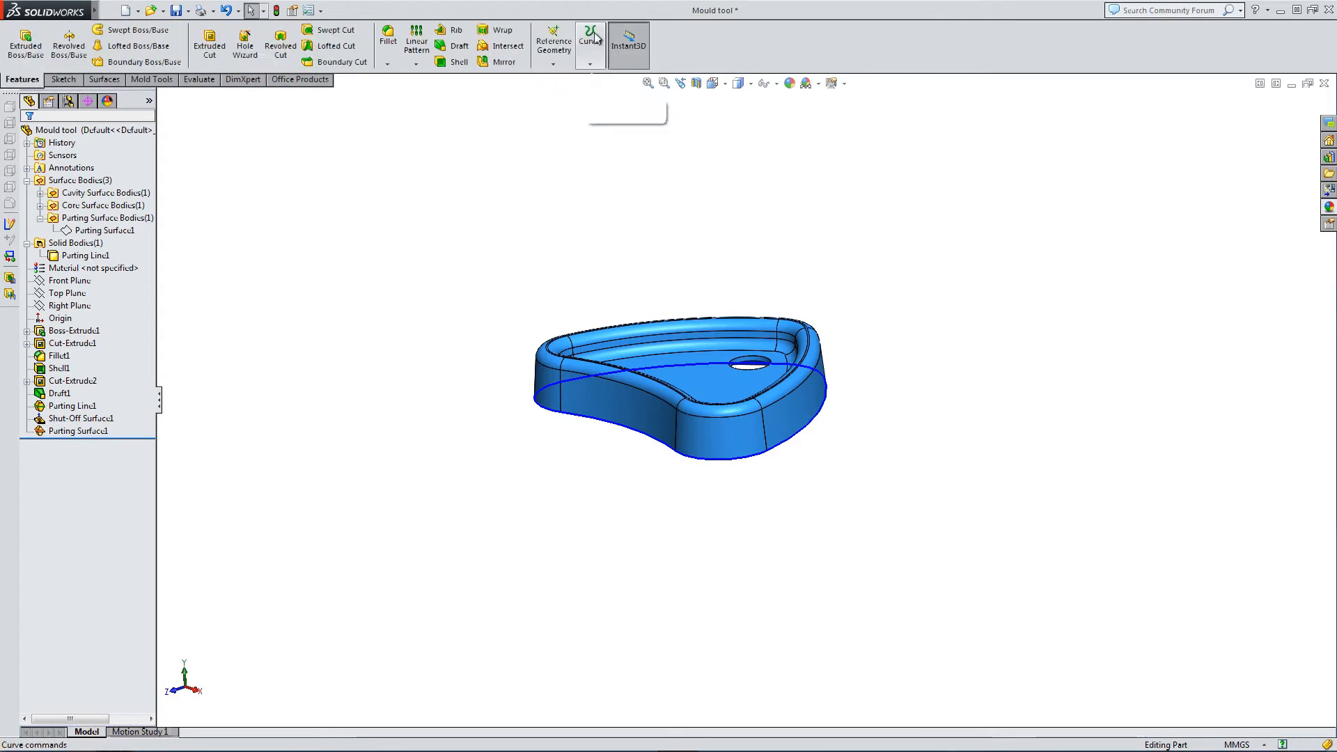
left_click(554, 45)
left_click(546, 78)
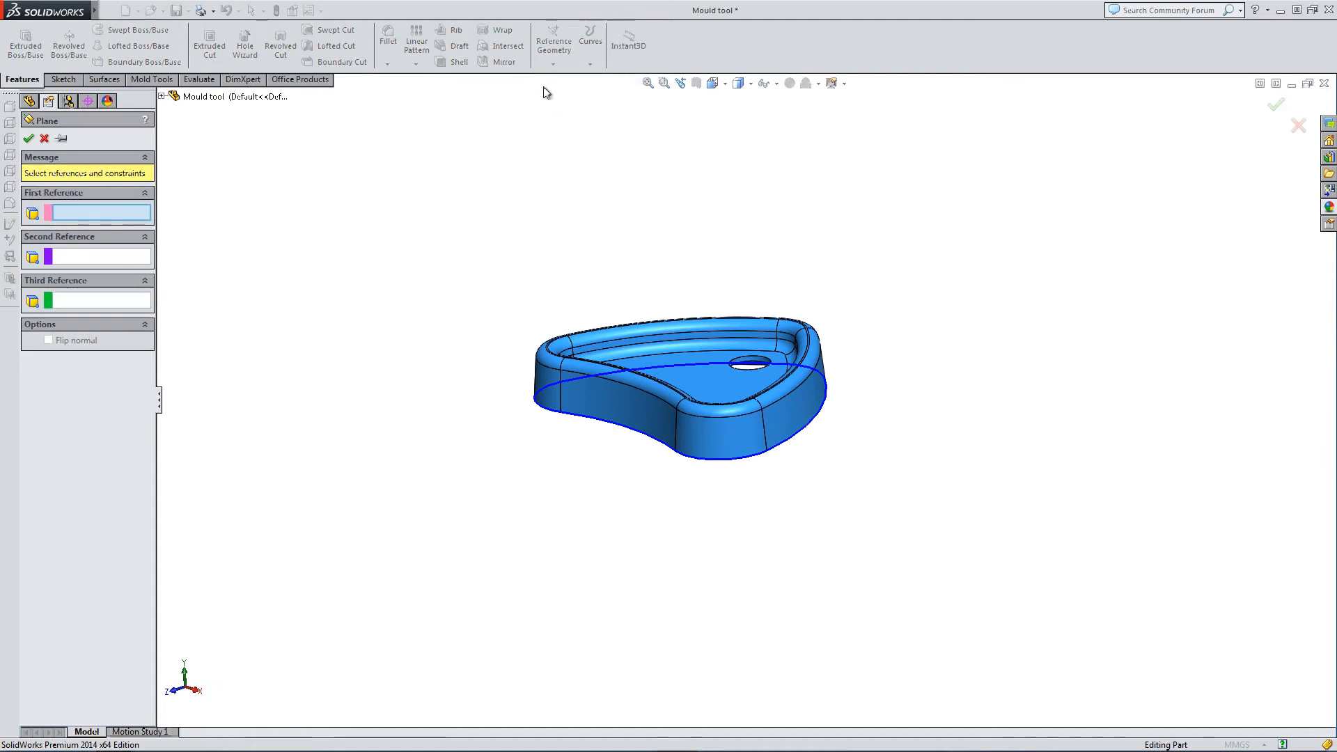
middle_click_drag(574, 245, 599, 378)
scroll(599, 378, "down", 4)
left_click(604, 355)
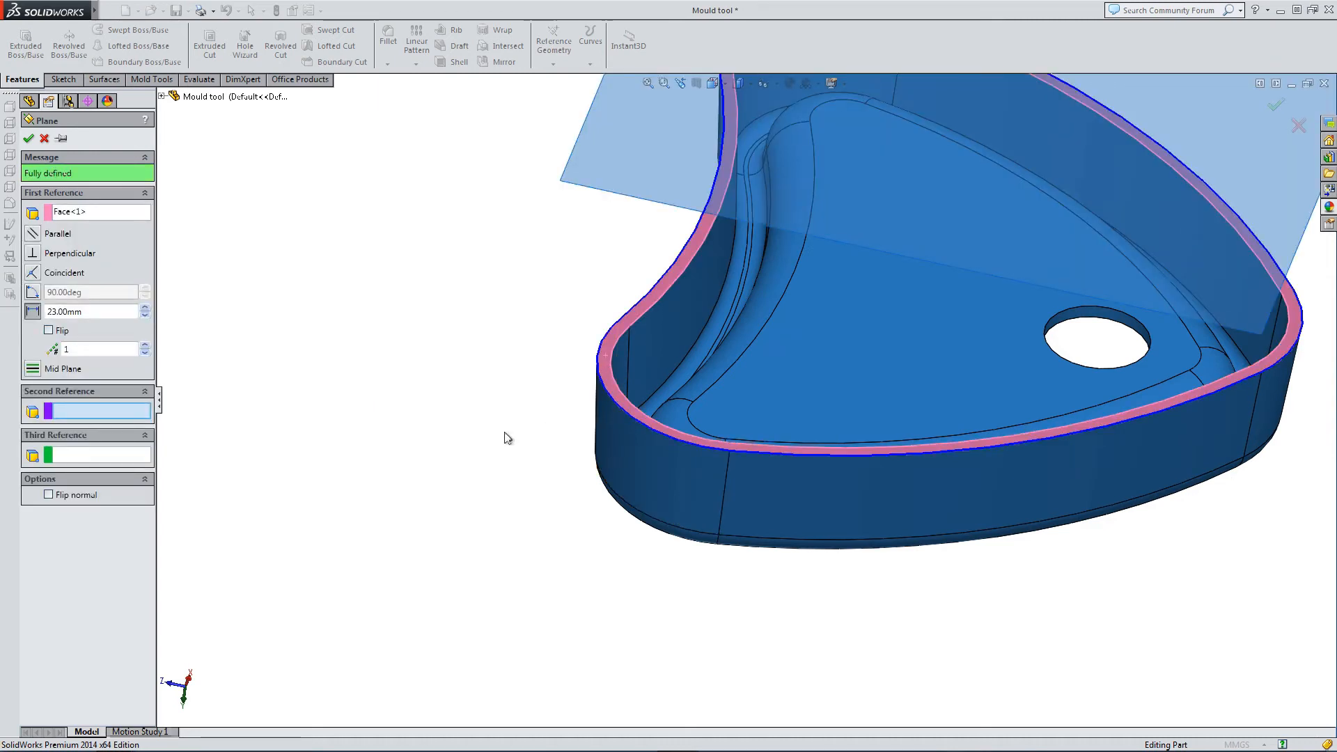
scroll(592, 409, "up", 3)
middle_click_drag(591, 408, 552, 355)
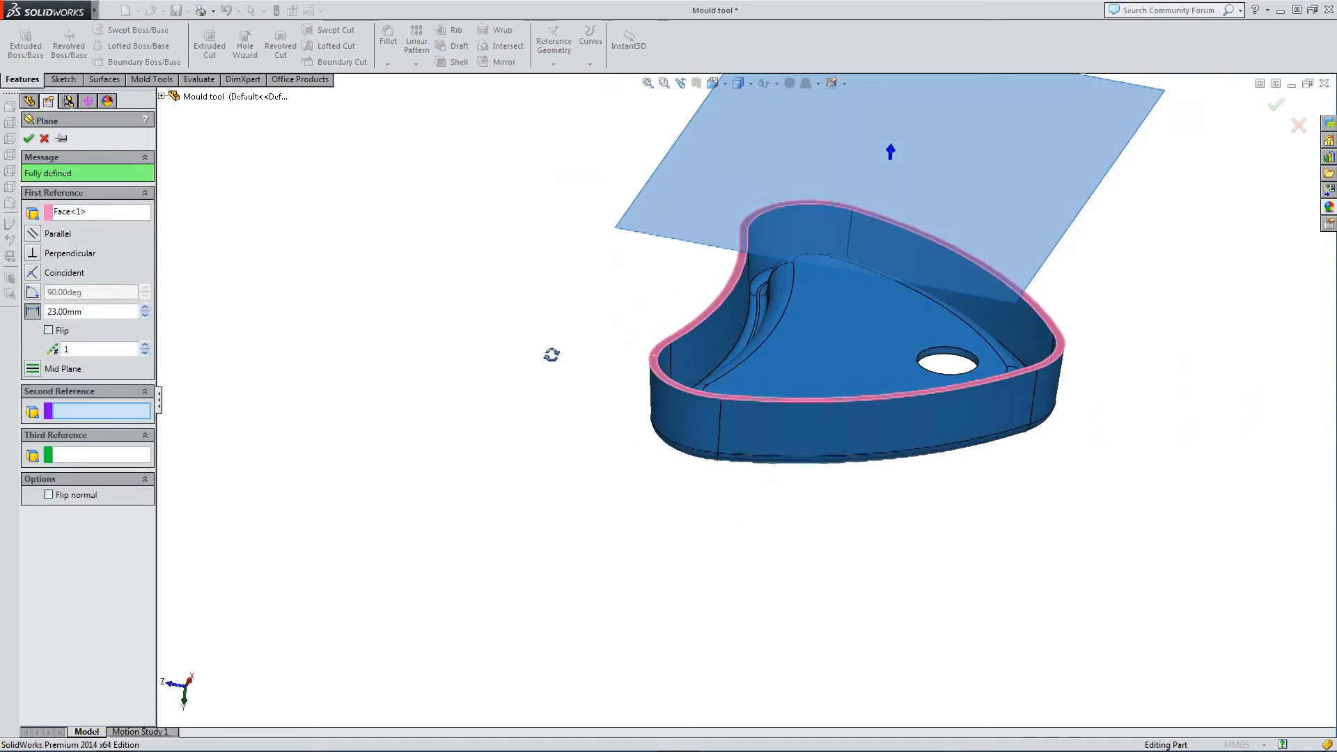
Set the reference plane's offset from the rim face to 3 mm and create the plane below the part
left_click(31, 312)
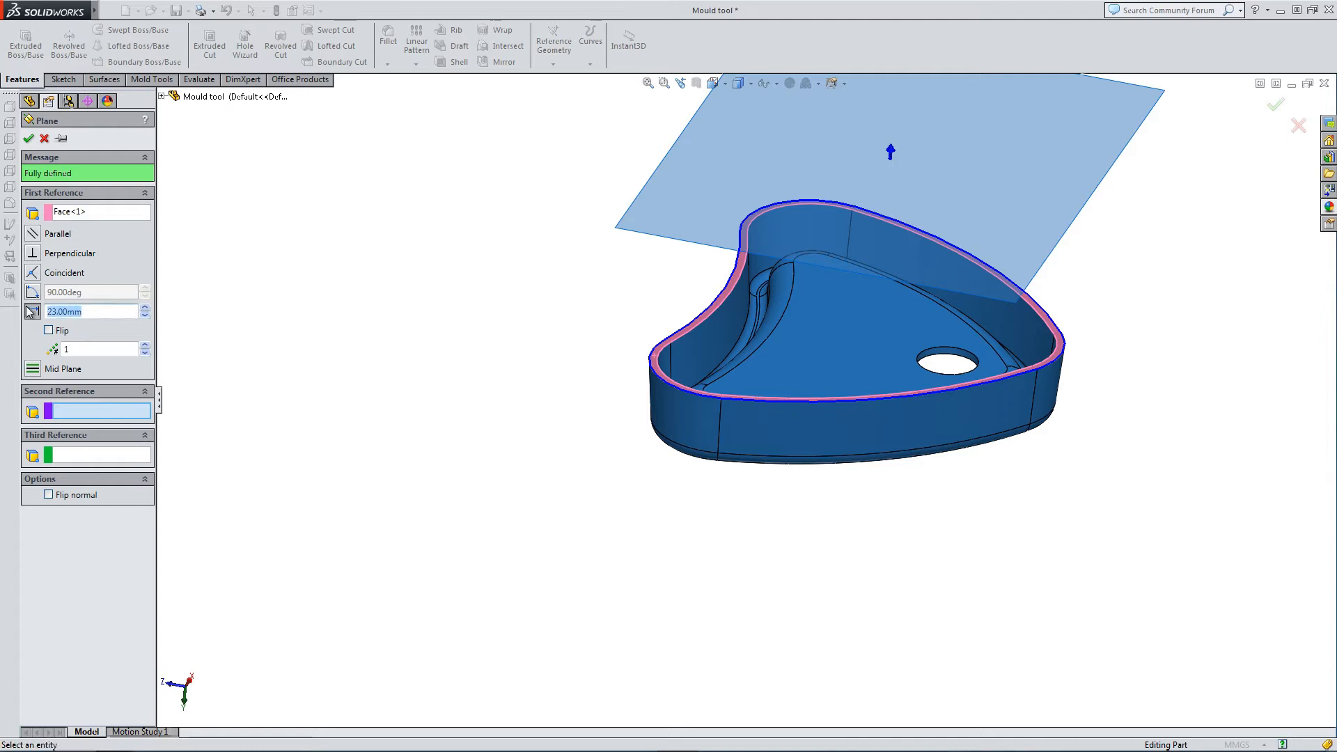
type("5")
key("Return")
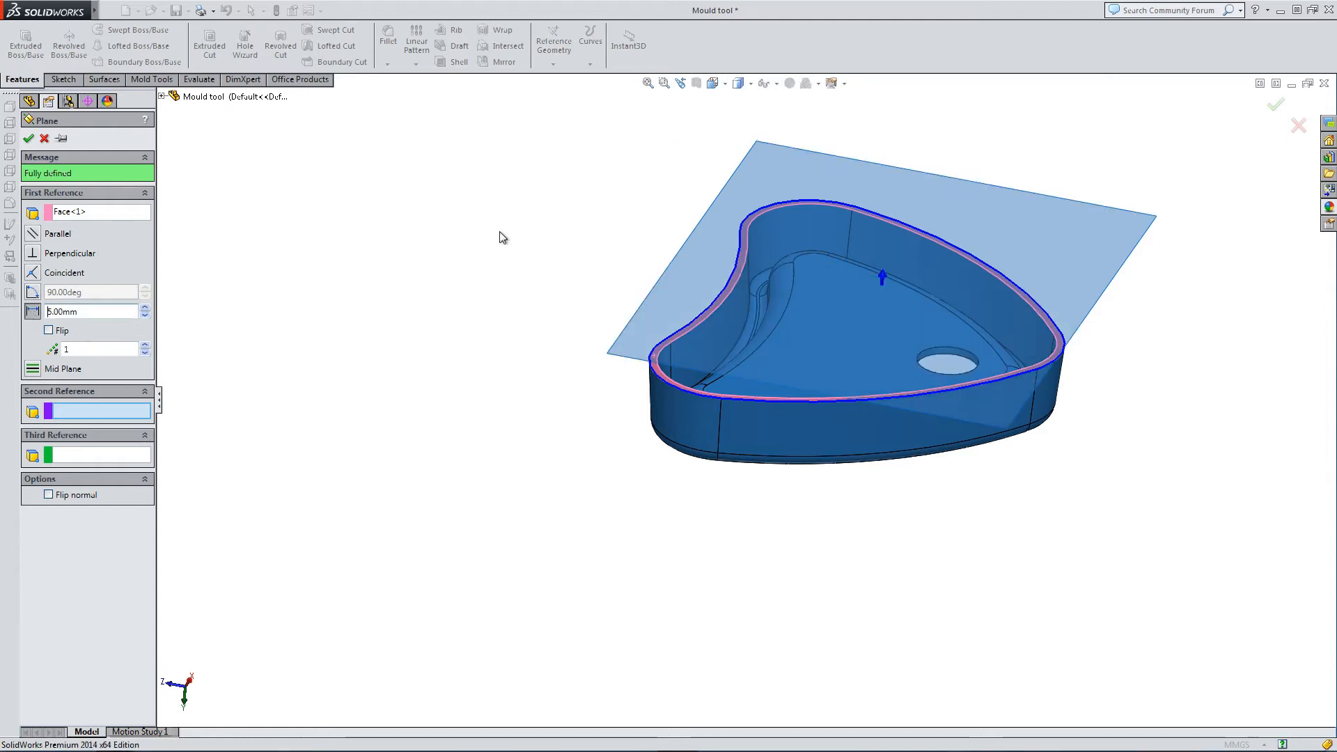
double_click(93, 314)
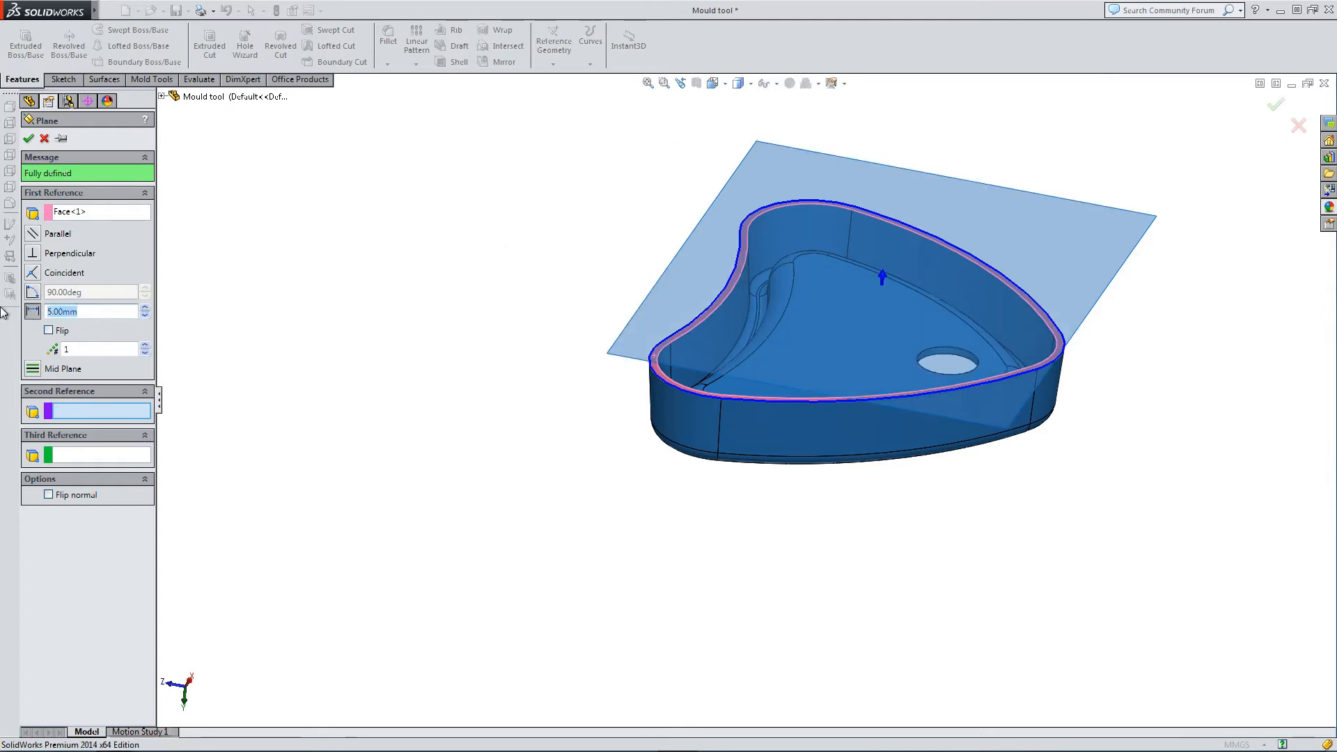
key("Return")
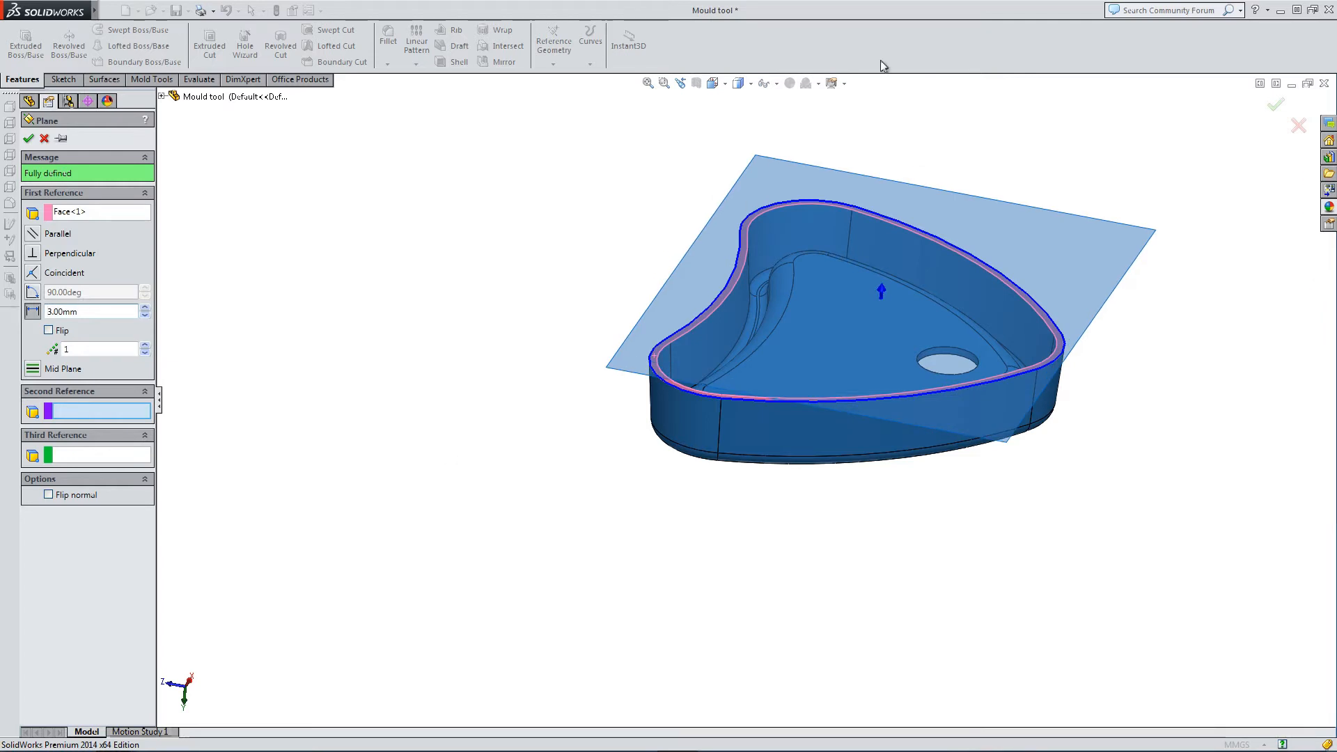
left_click(714, 83)
left_click(733, 142)
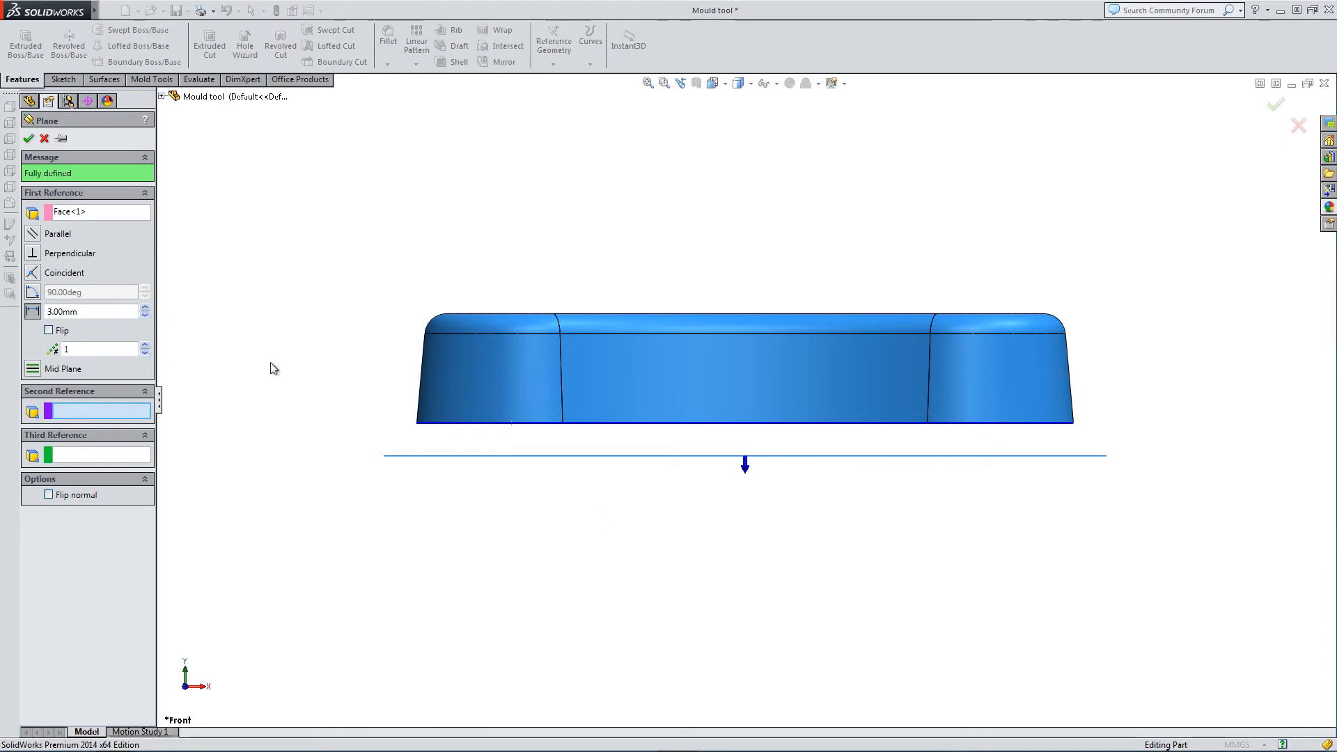
left_click(28, 138)
Start a tooling split and open its sketch on the new offset plane
middle_click_drag(385, 343, 302, 467)
key("f")
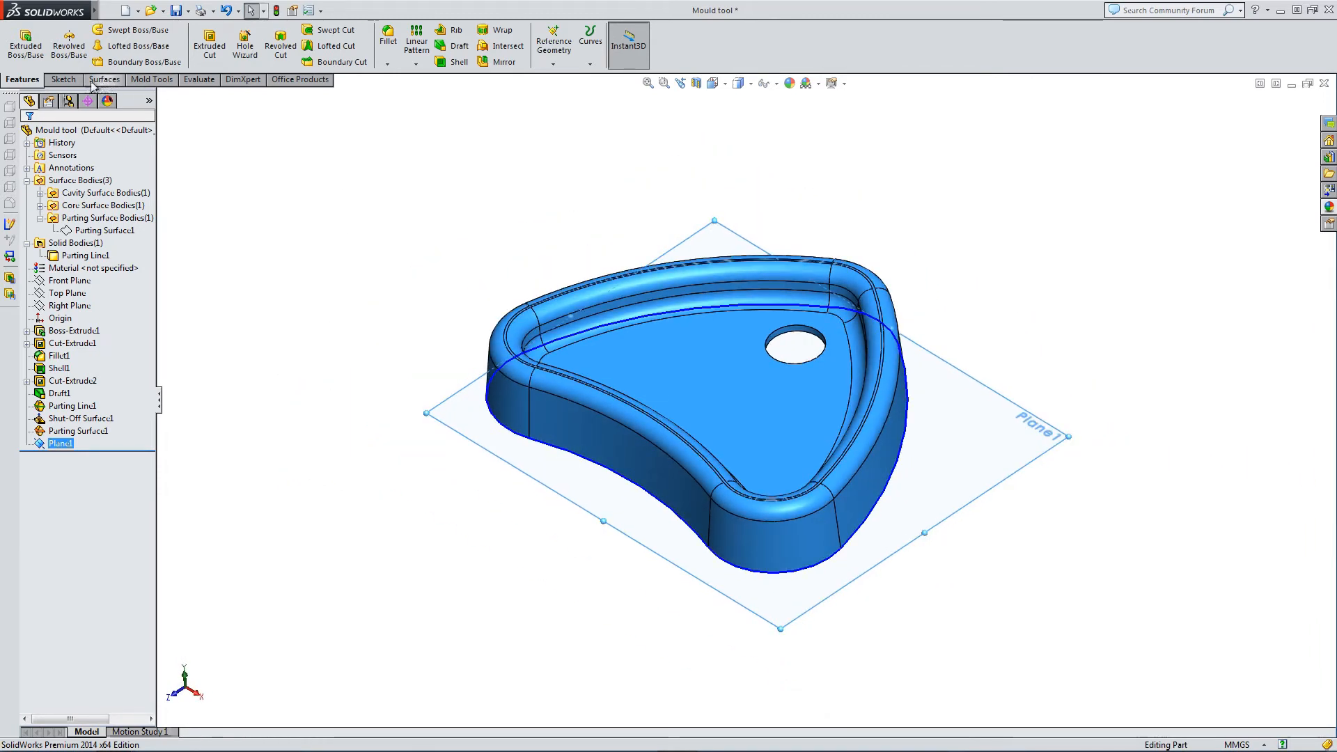
left_click(152, 79)
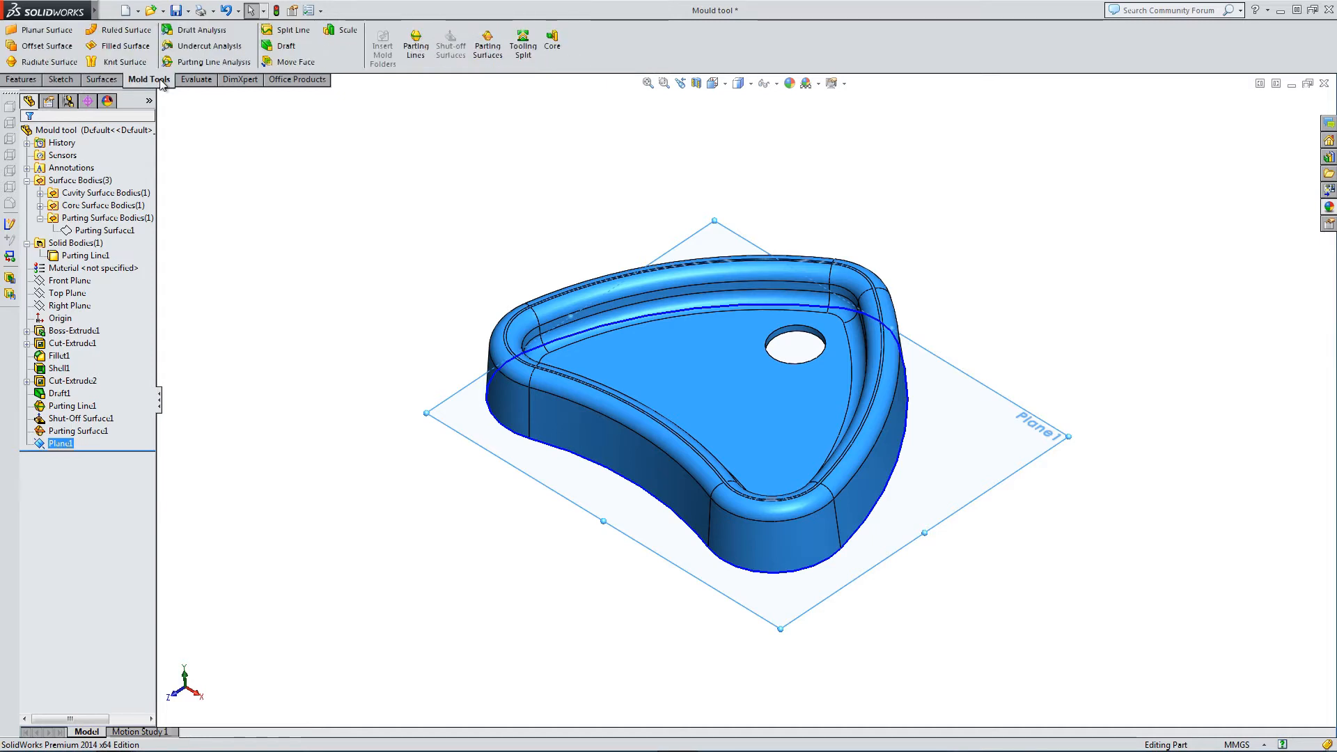
left_click(532, 39)
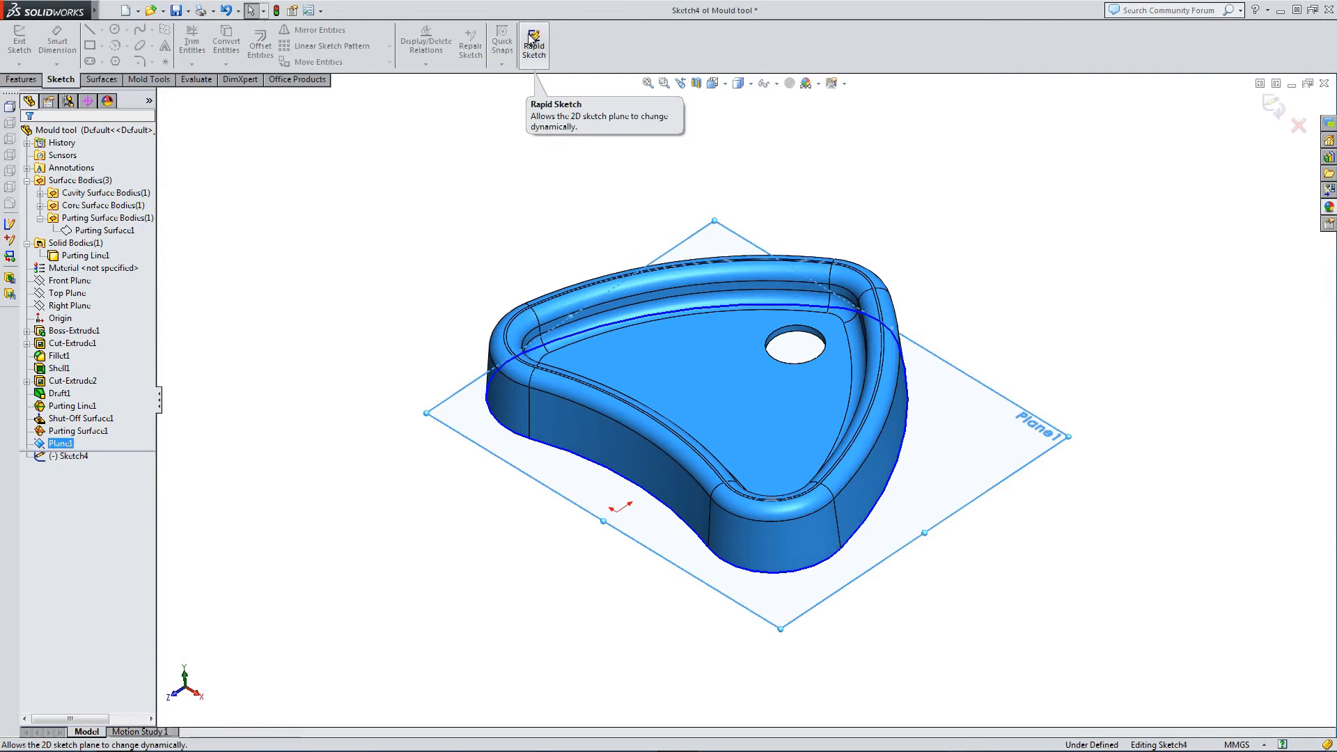
Sketch a corner rectangle about 63 mm wide and 51 mm high around the part, with its left edge moved clear of the outline
left_click(713, 83)
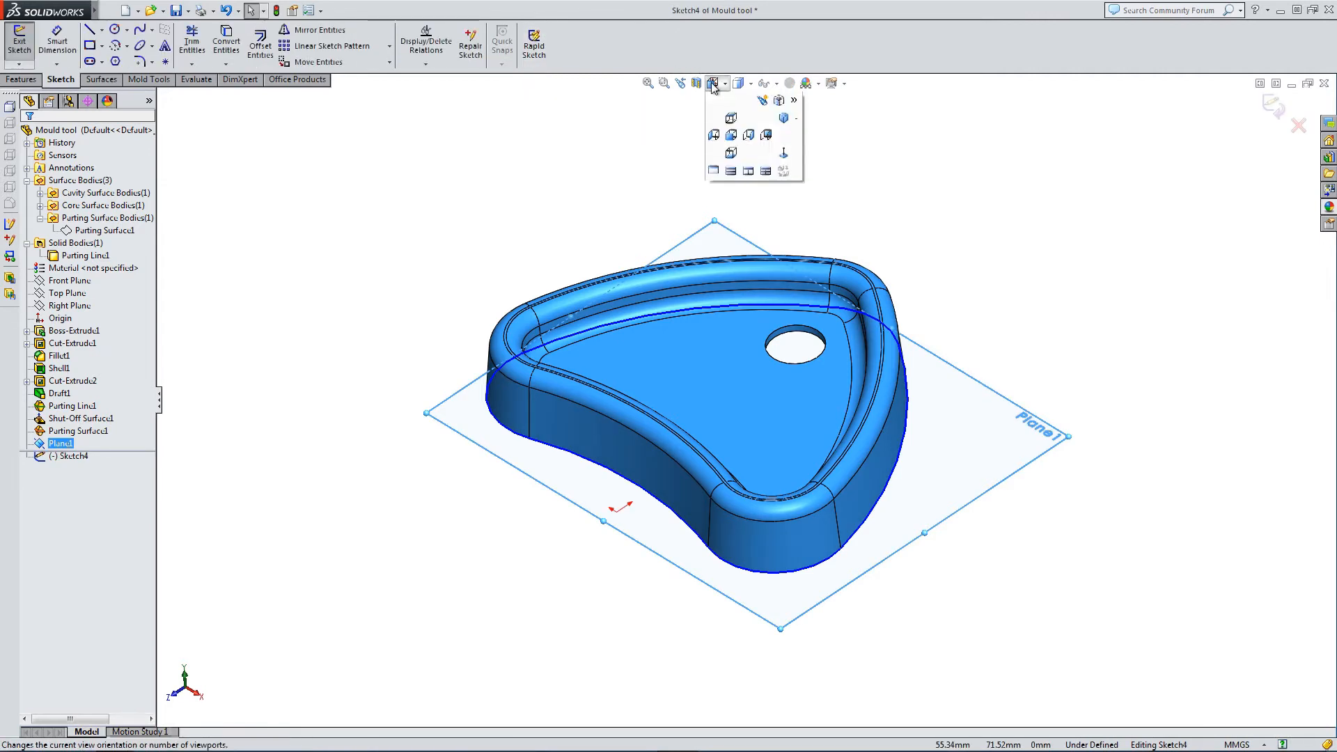
left_click(732, 135)
left_click(712, 83)
left_click(733, 119)
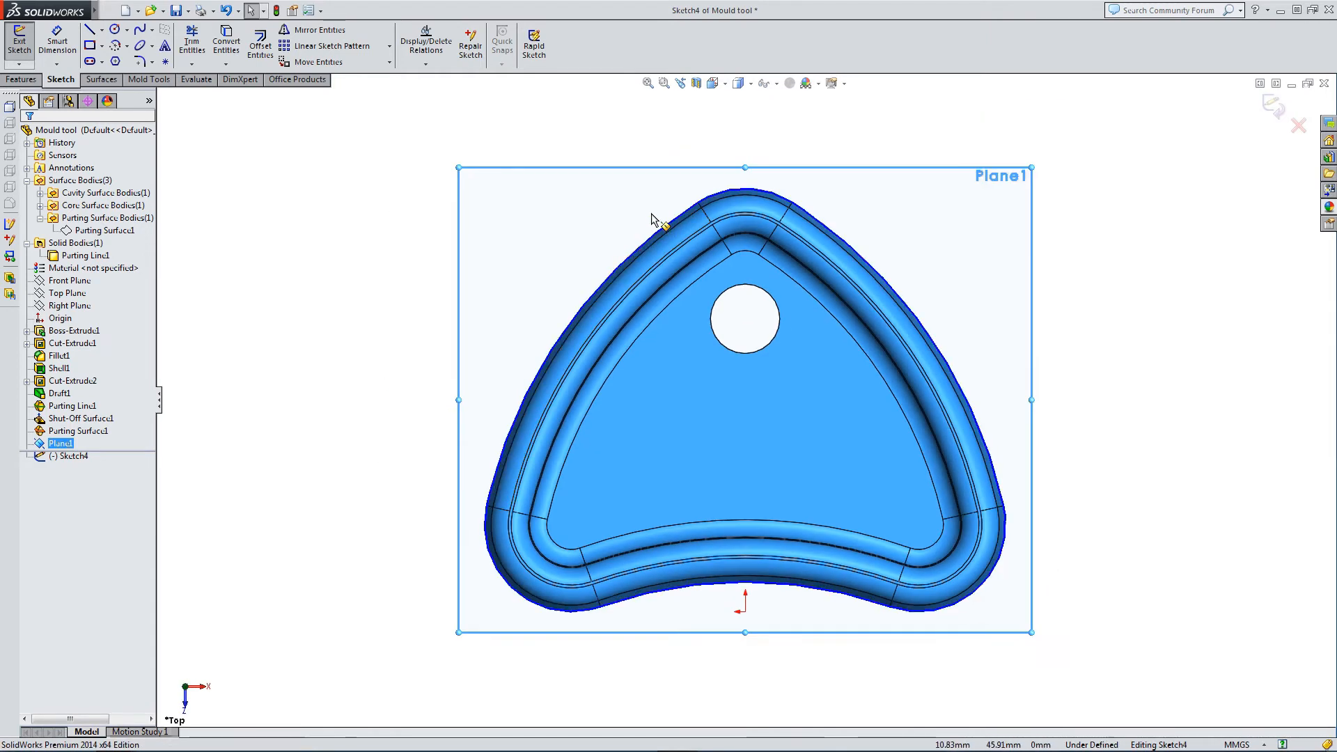
left_click(93, 46)
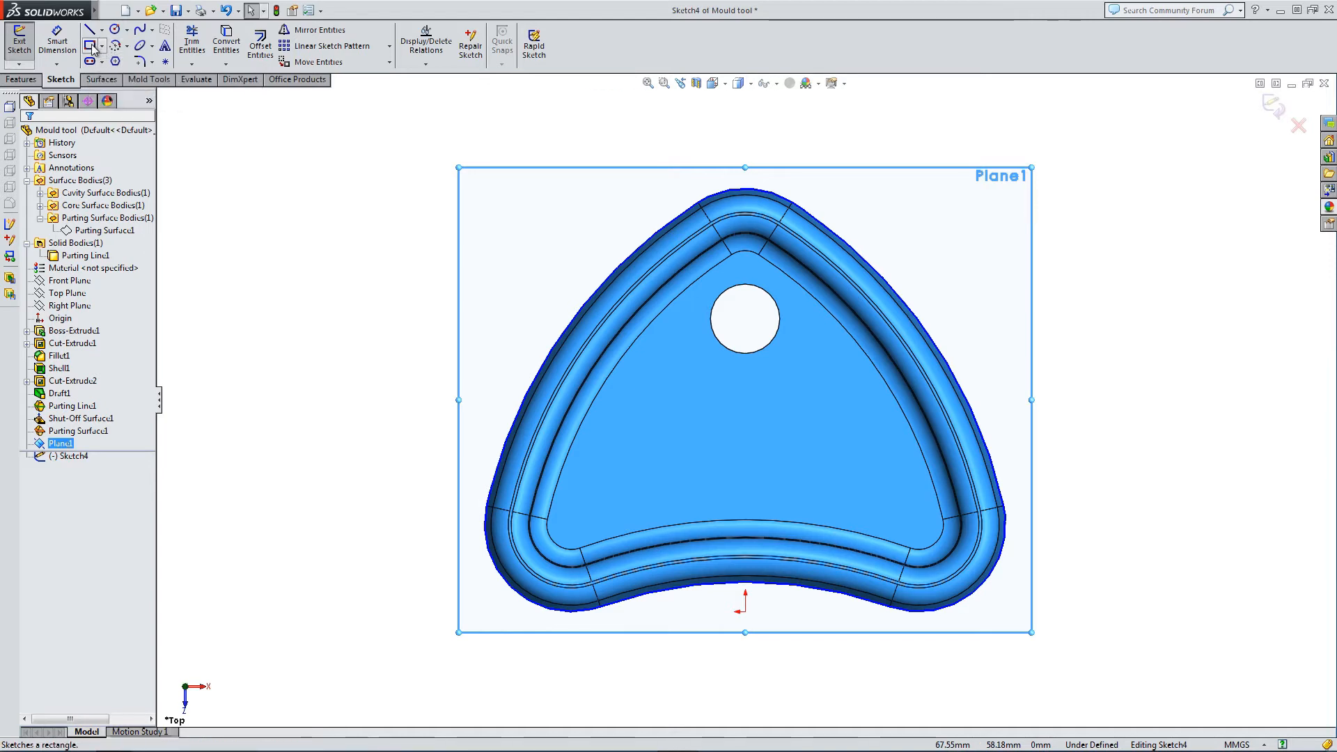
left_click(489, 184)
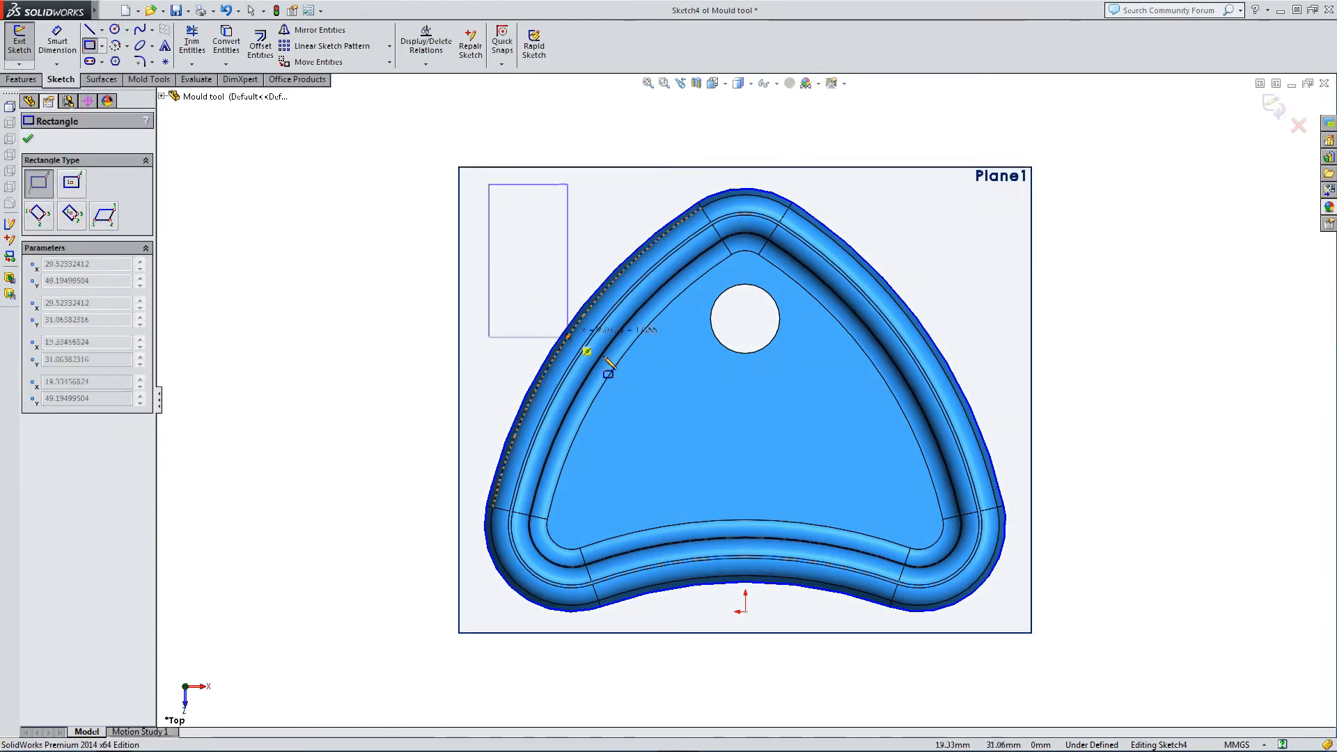
left_click(1018, 625)
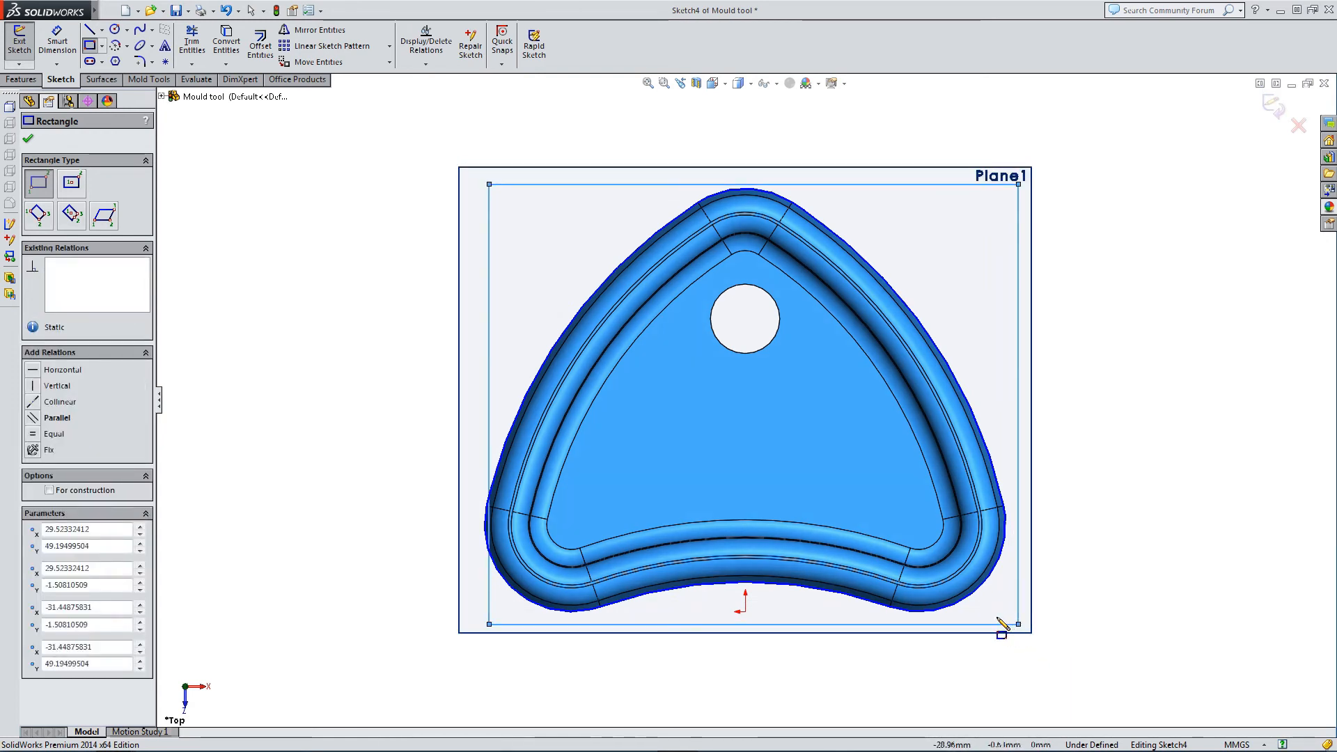
key("Escape")
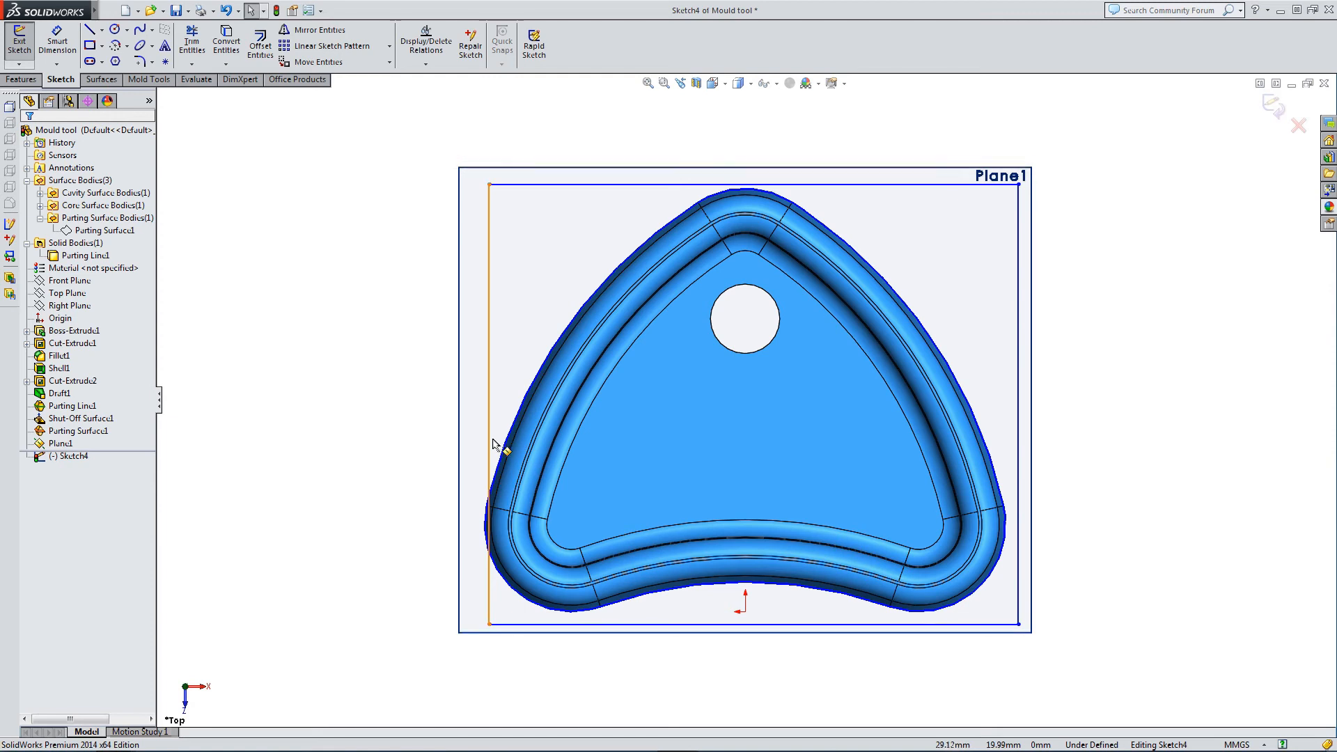
left_click_drag(491, 443, 472, 446)
left_click(327, 491)
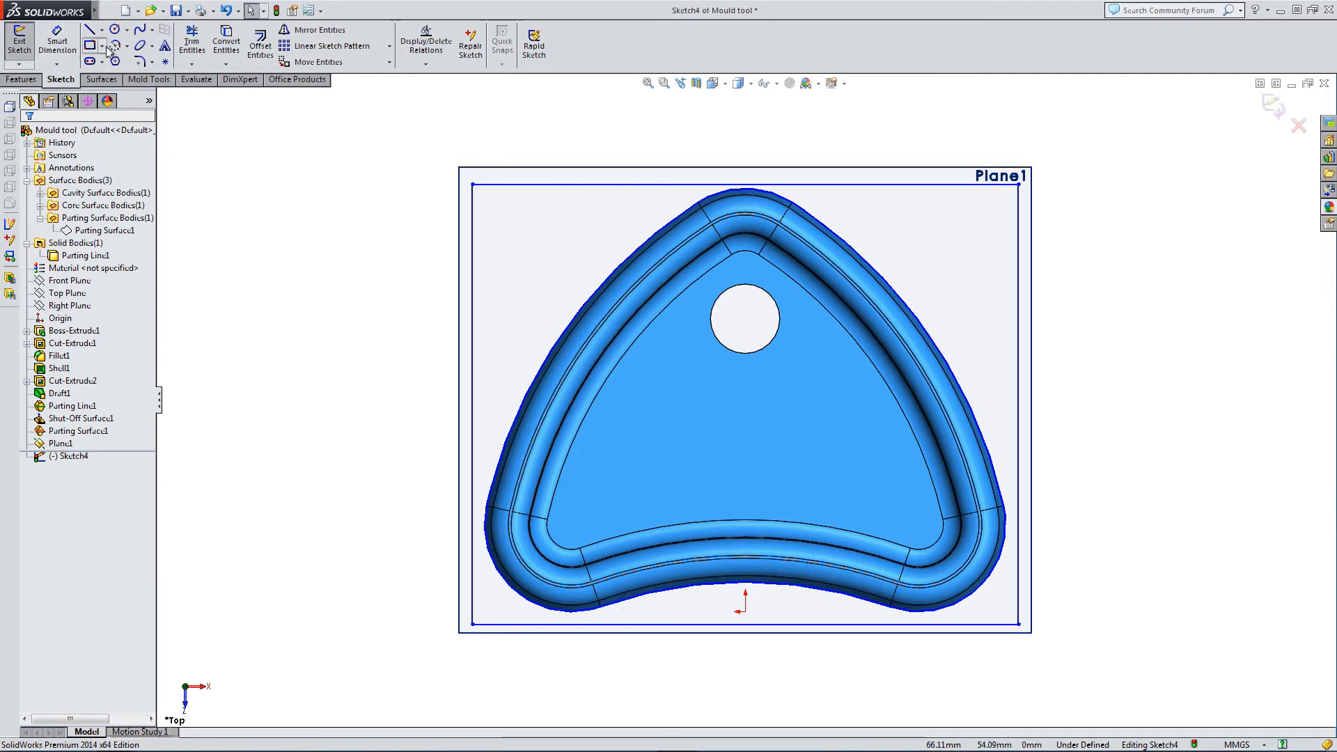
Dimension the rectangle's lower edge to the part's lower-left corner arc, using the Min arc condition
left_click(57, 42)
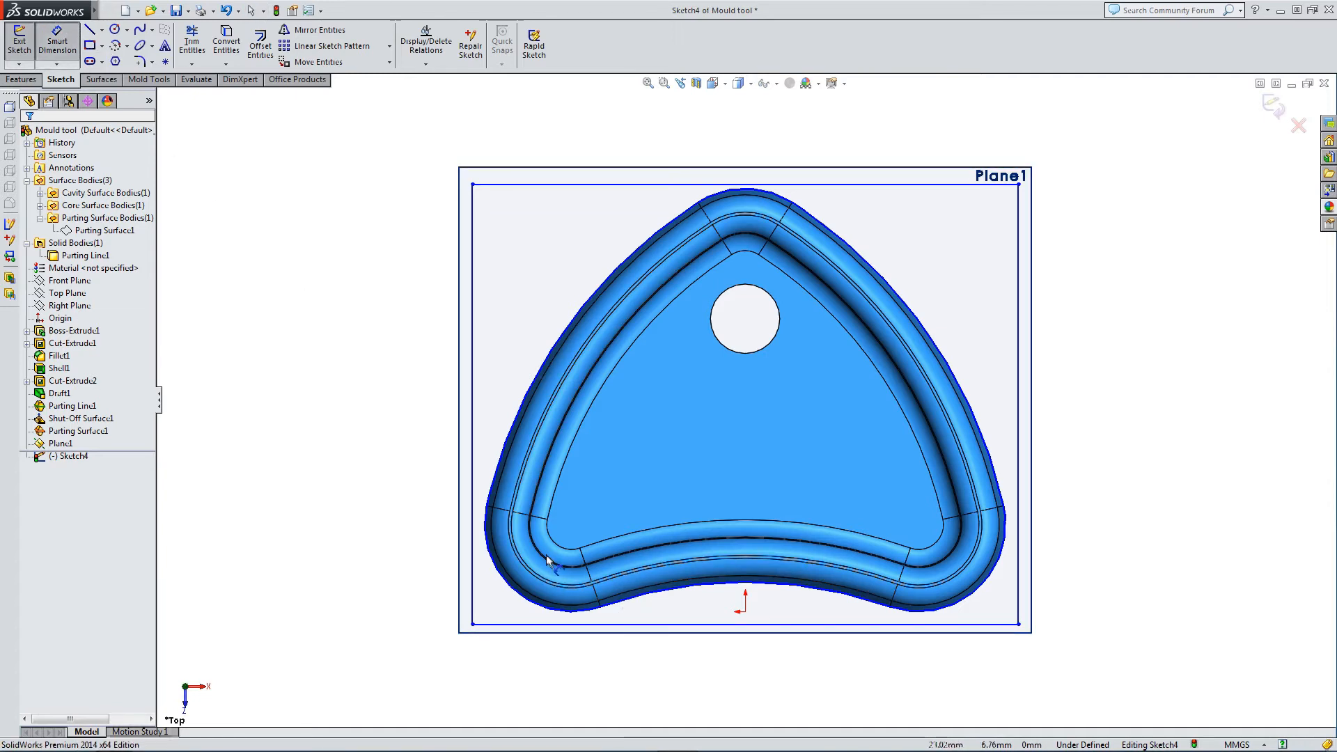
left_click(567, 612)
left_click(567, 625)
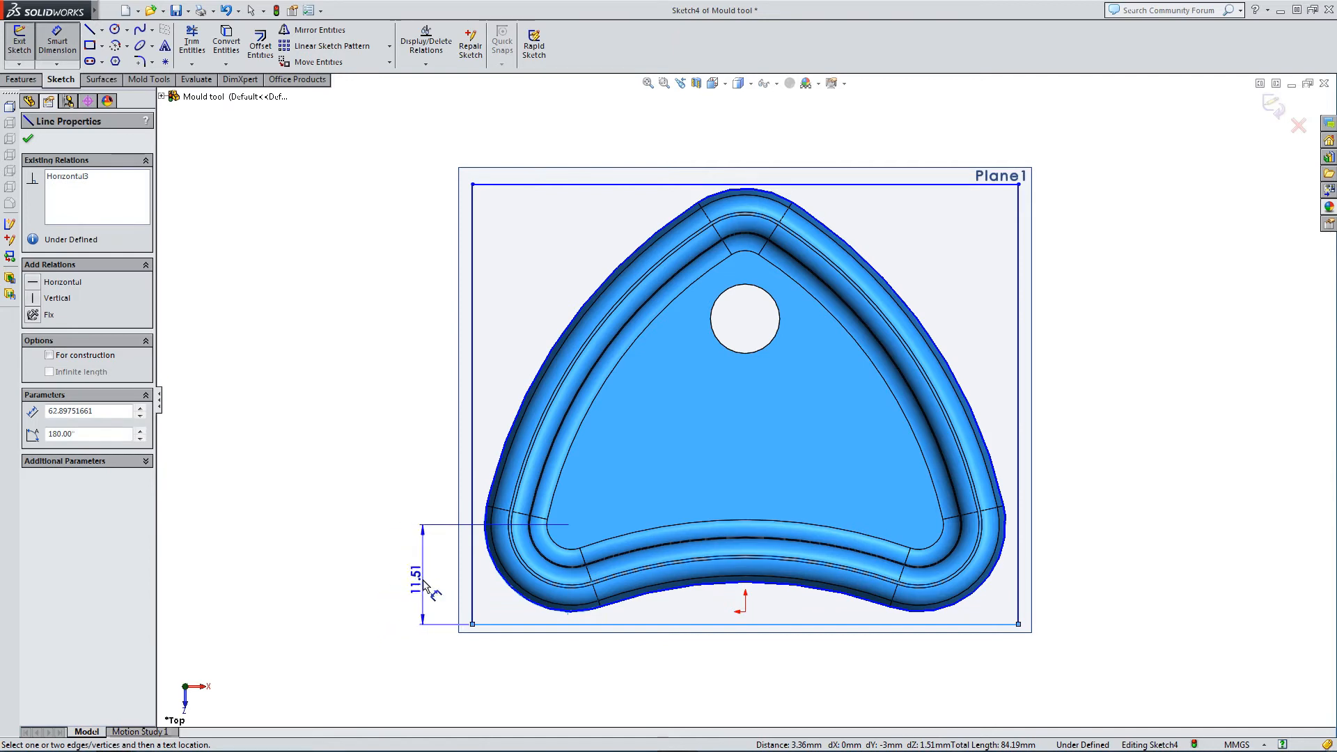
left_click(423, 577)
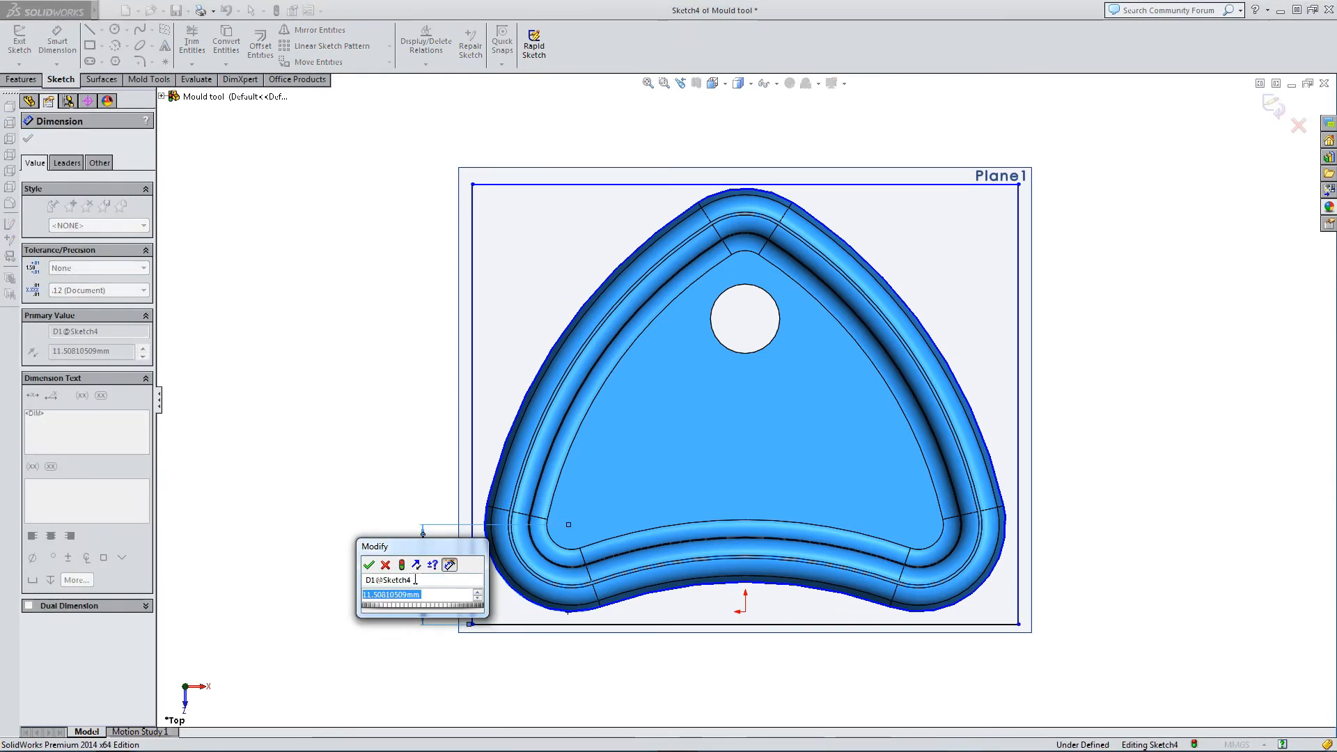
left_click(370, 566)
left_click(67, 163)
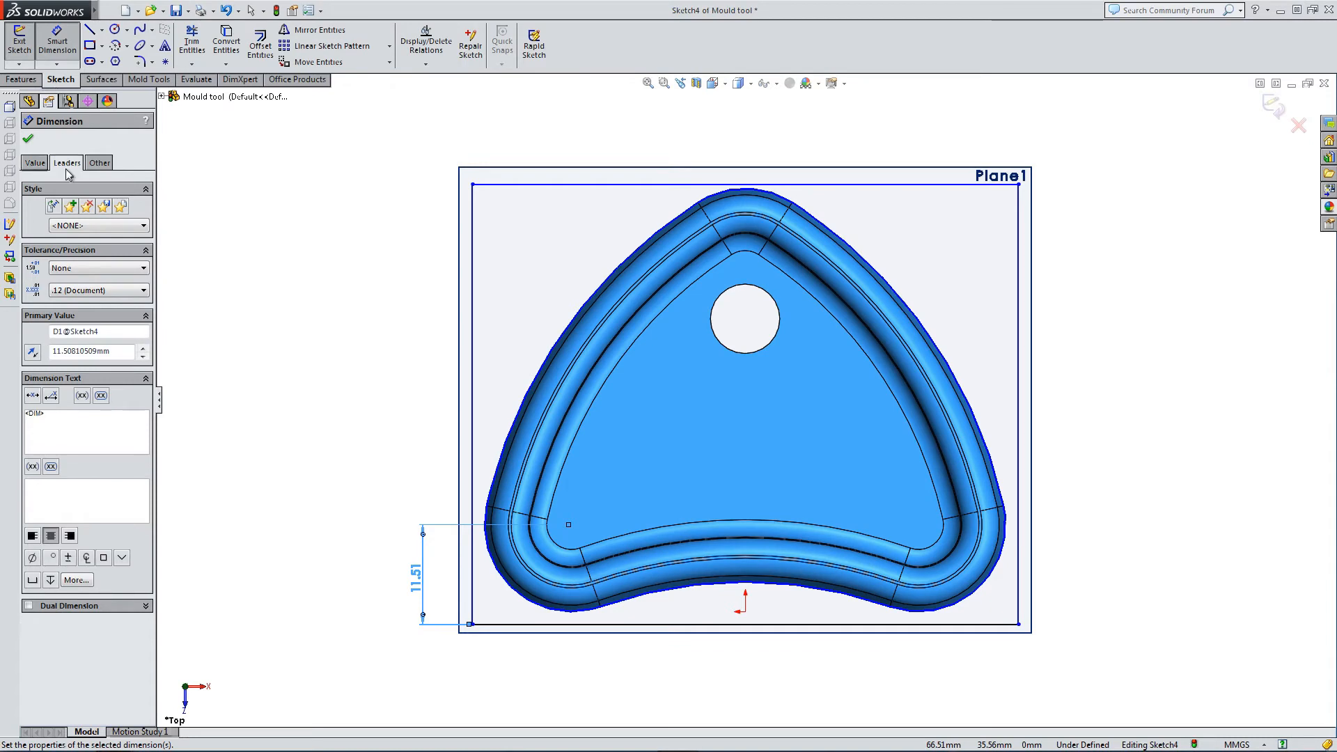
left_click(120, 538)
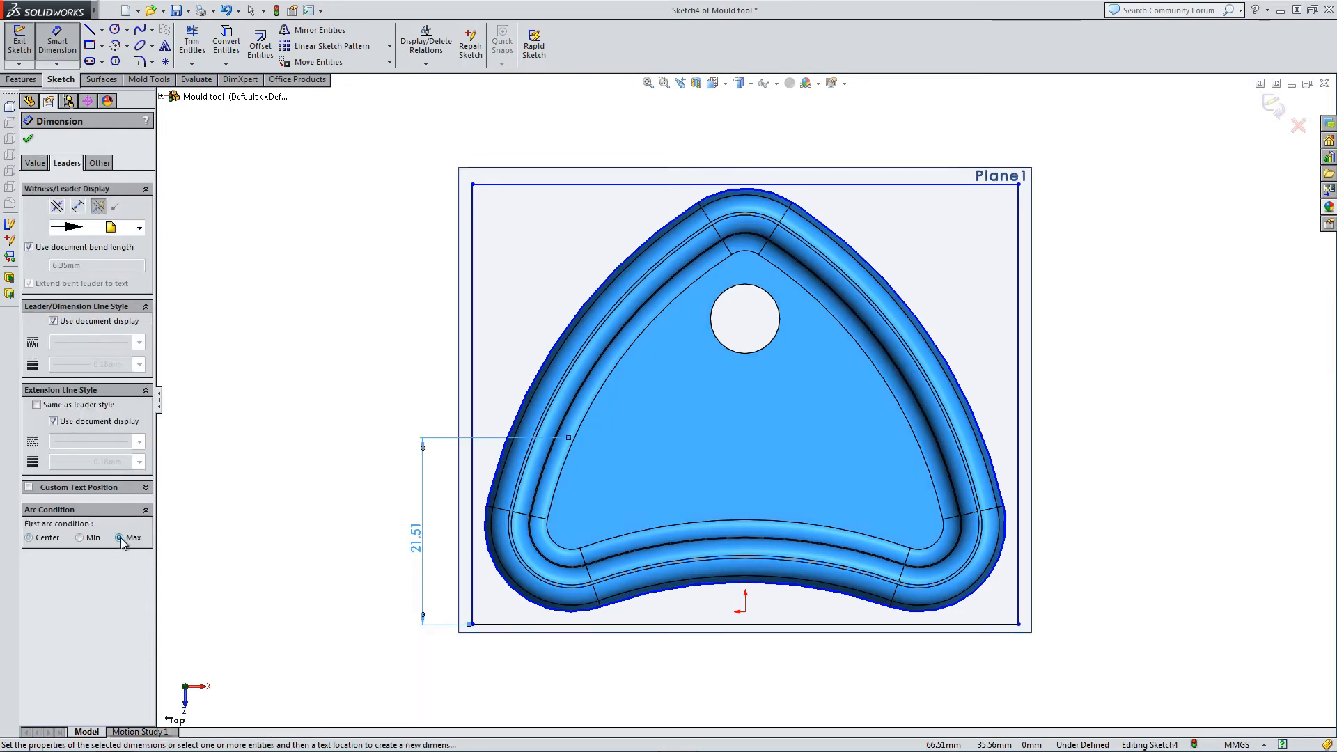
left_click(80, 538)
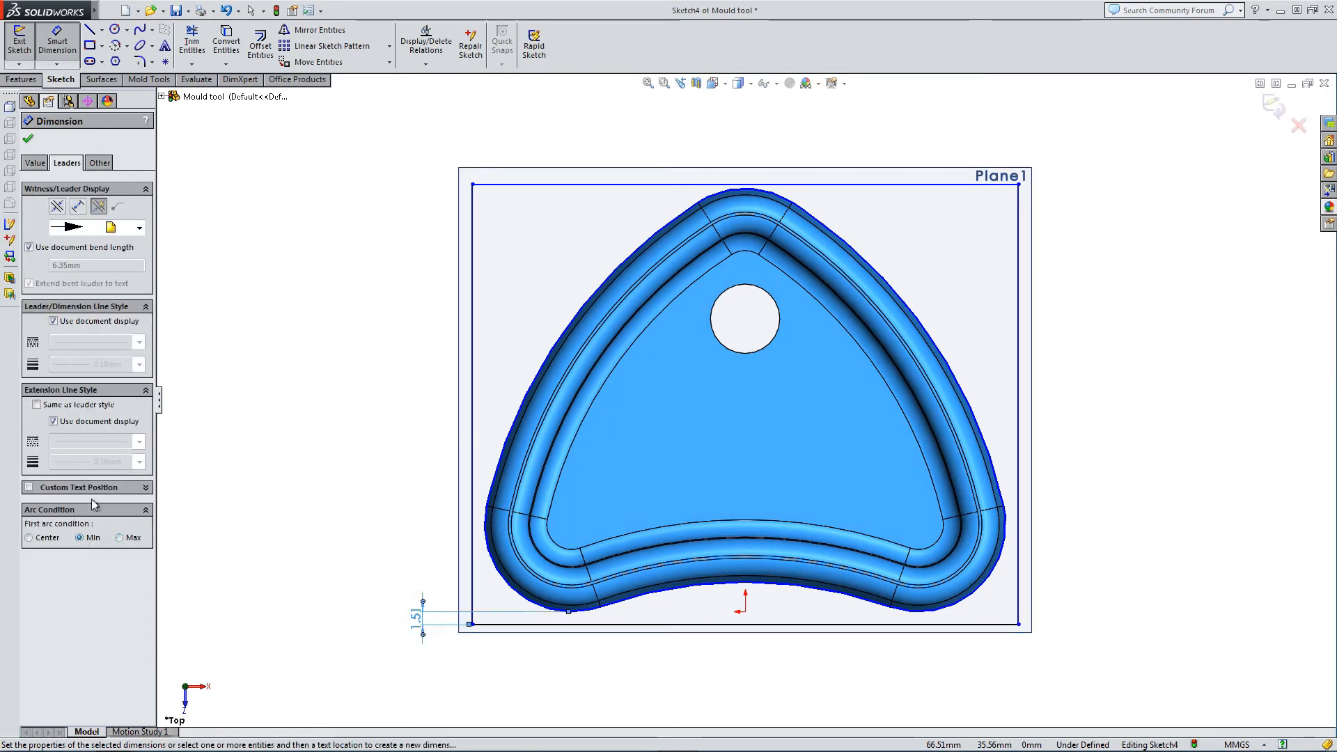
left_click(28, 142)
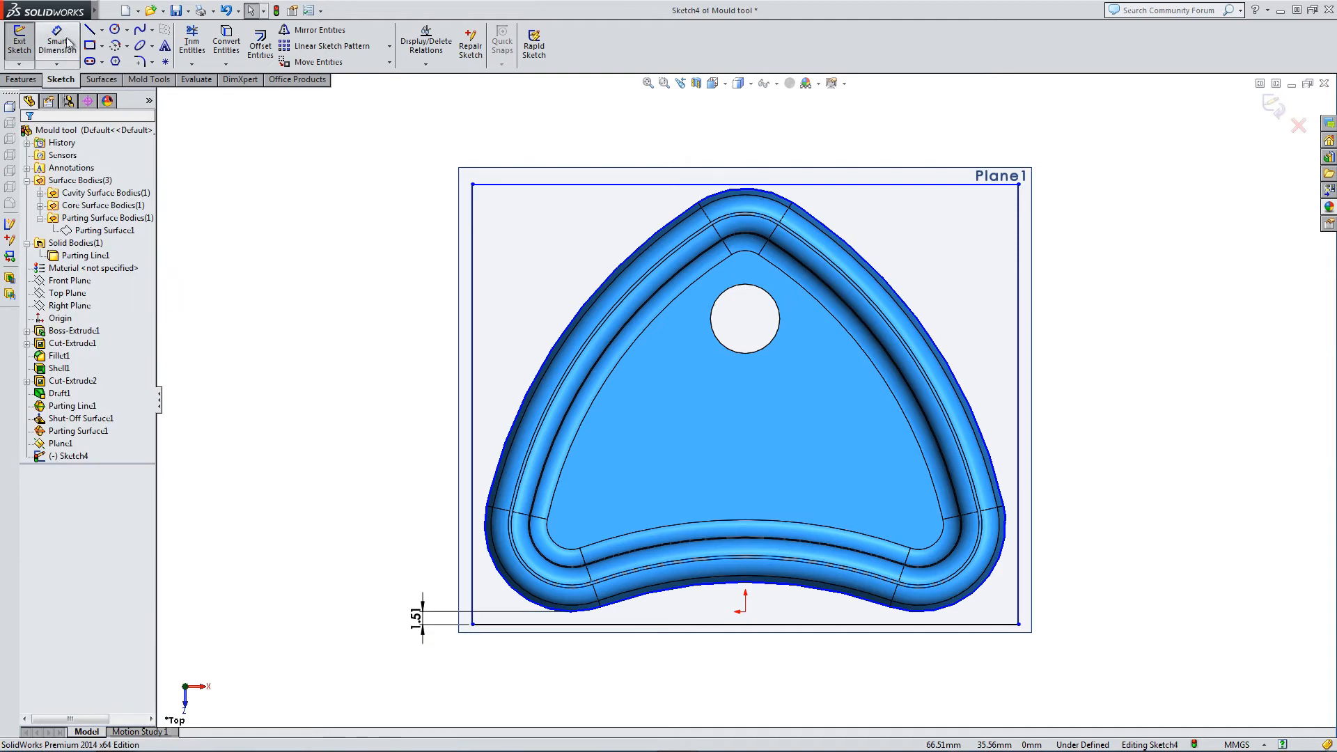
Dimension the rectangle's left edge to the part's lower-left corner arc, using the Min arc condition
left_click(472, 532)
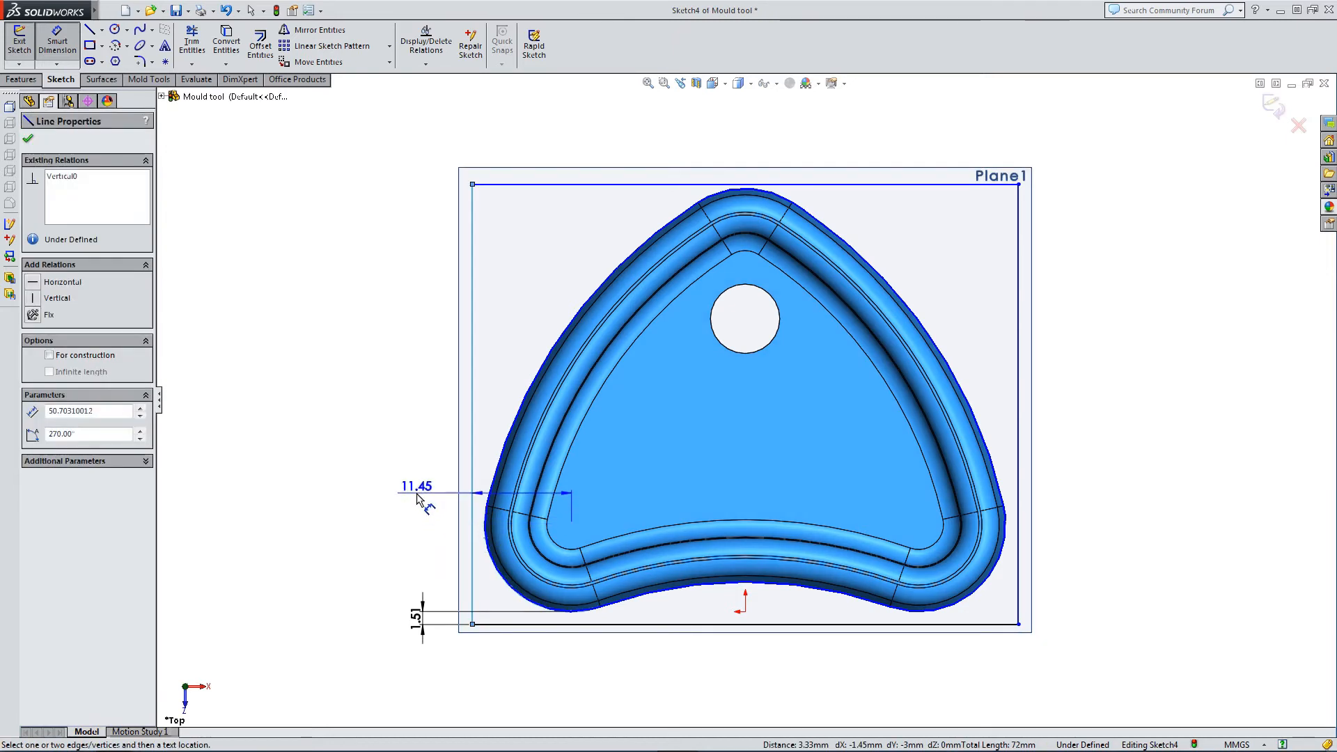
left_click(416, 496)
left_click(362, 479)
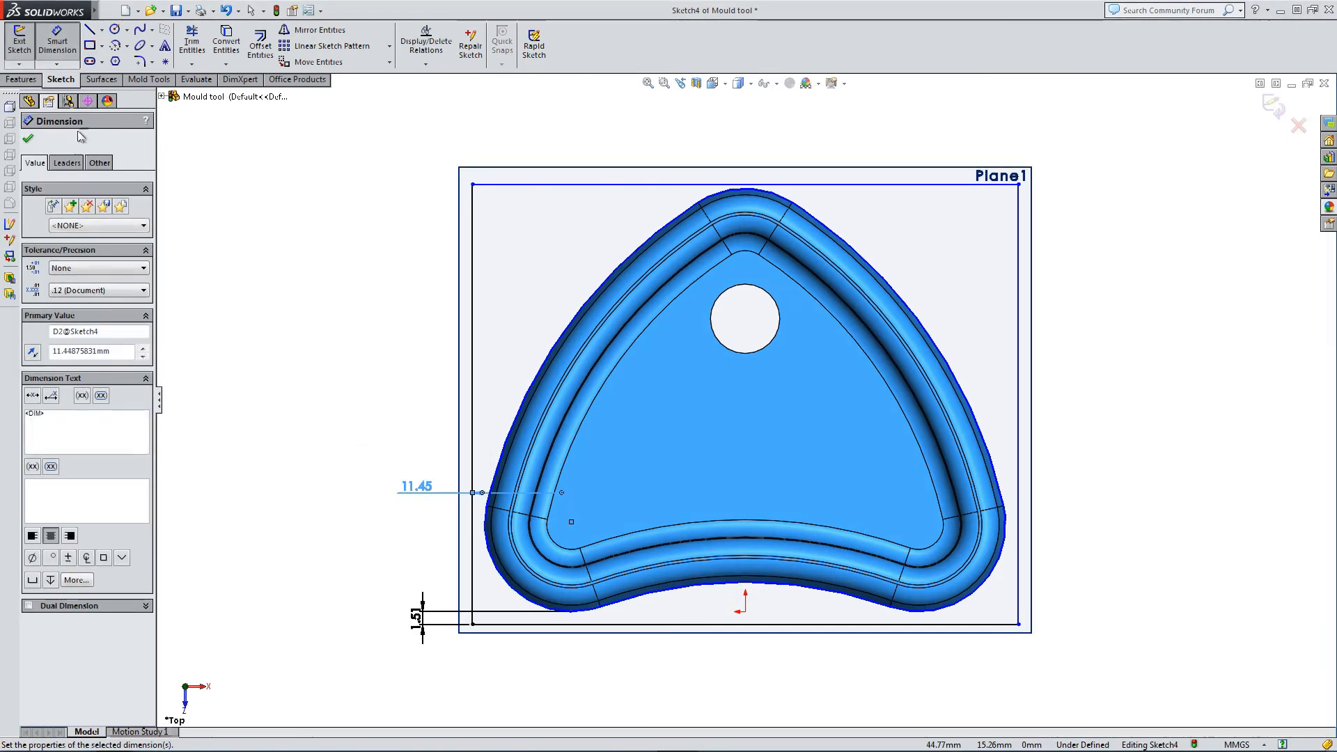
left_click(74, 162)
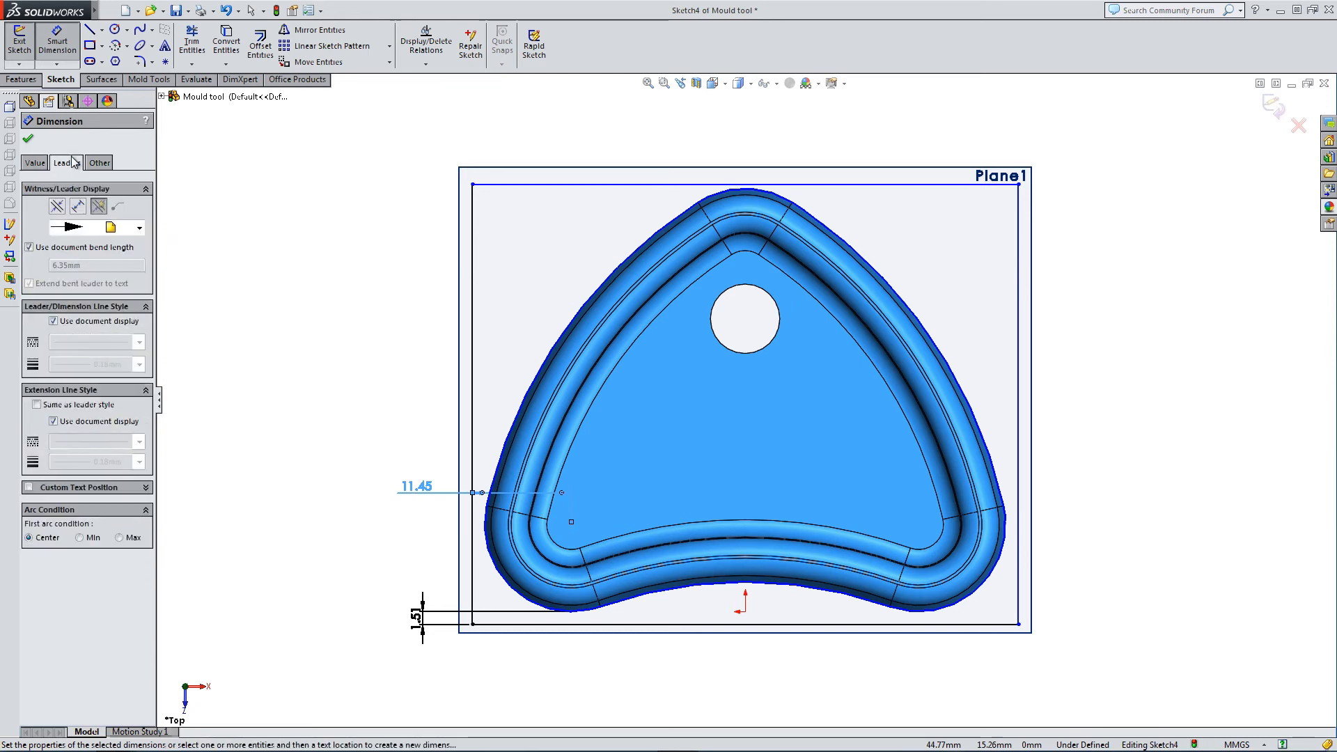
left_click(120, 538)
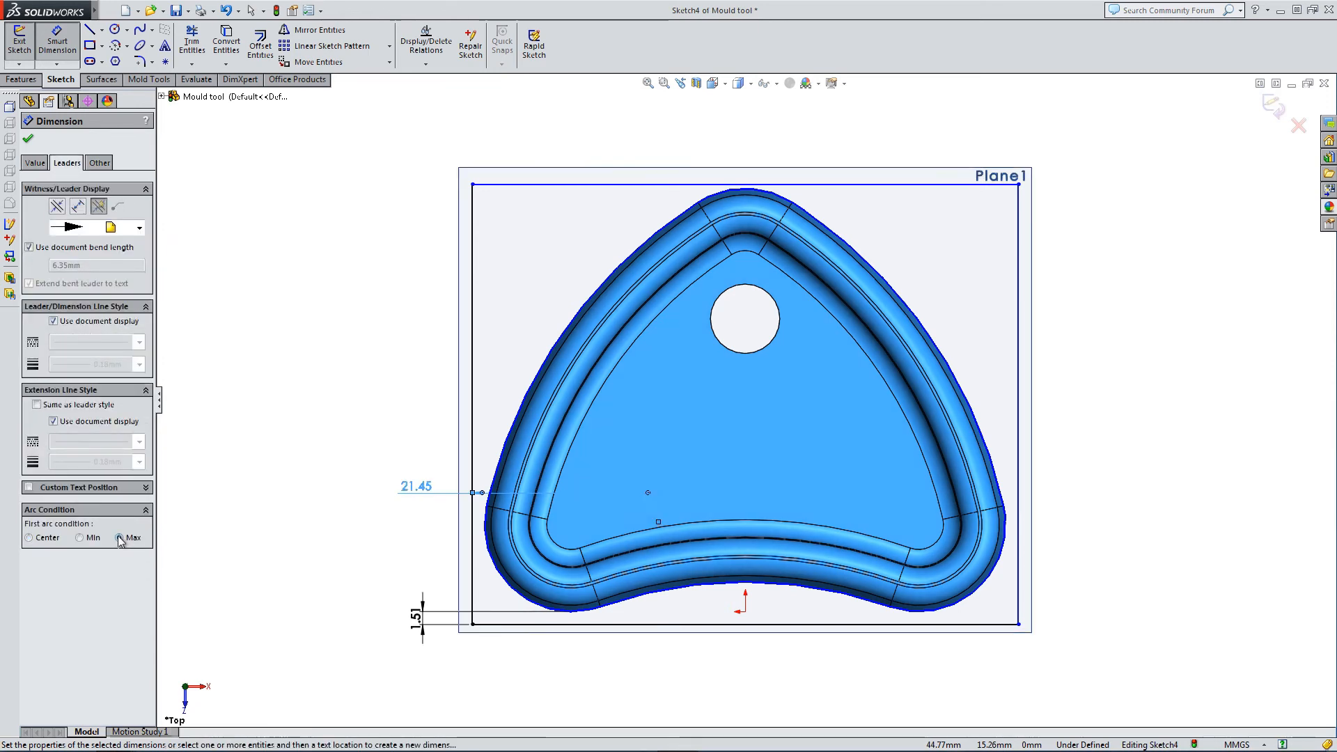
left_click(80, 539)
left_click(307, 519)
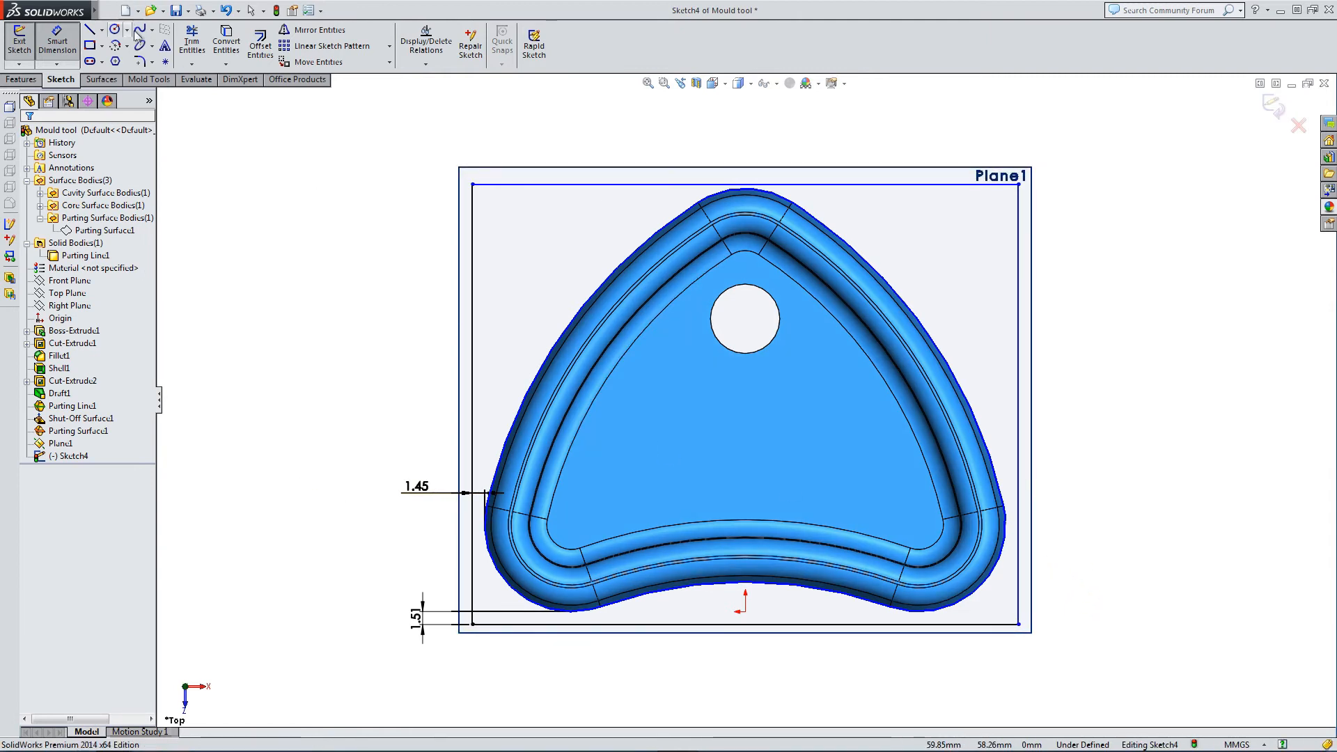
Sketch a vertical line about 49 mm long from the origin to the midpoint of the rectangle's upper edge
left_click(91, 30)
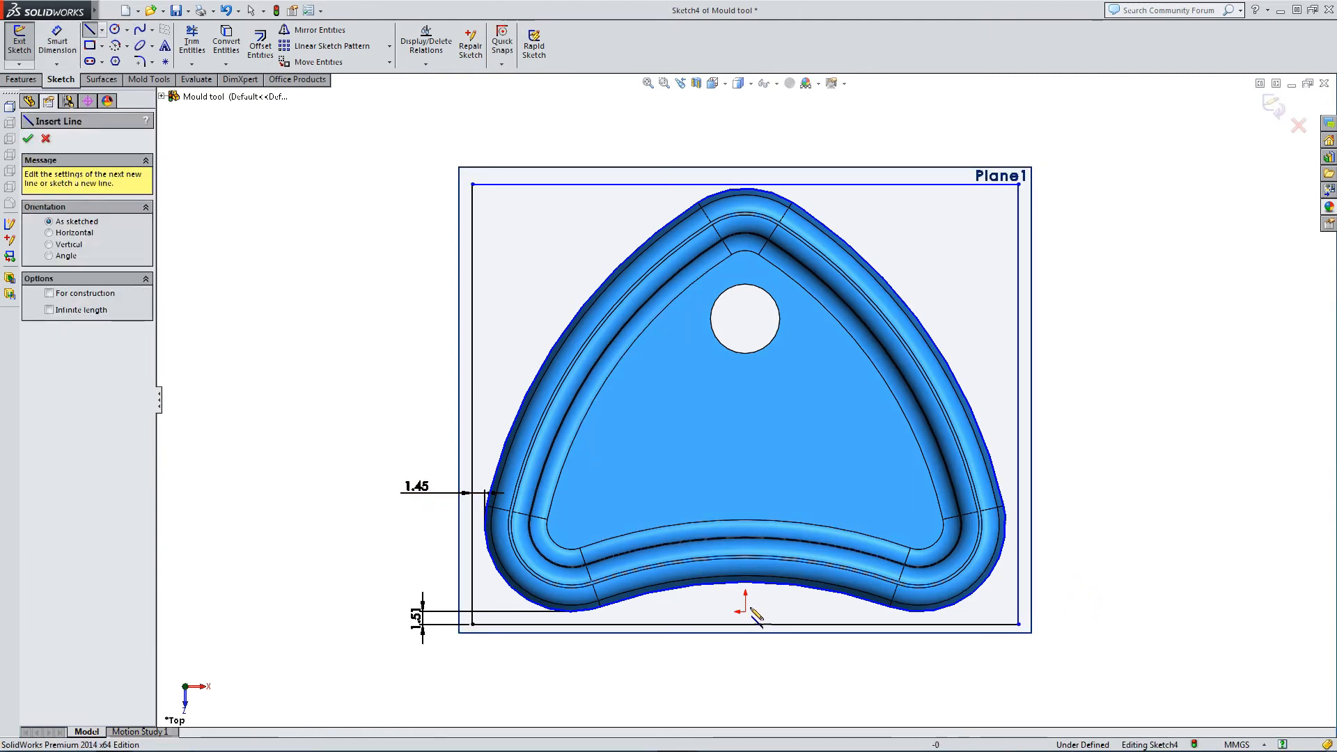
left_click(751, 622)
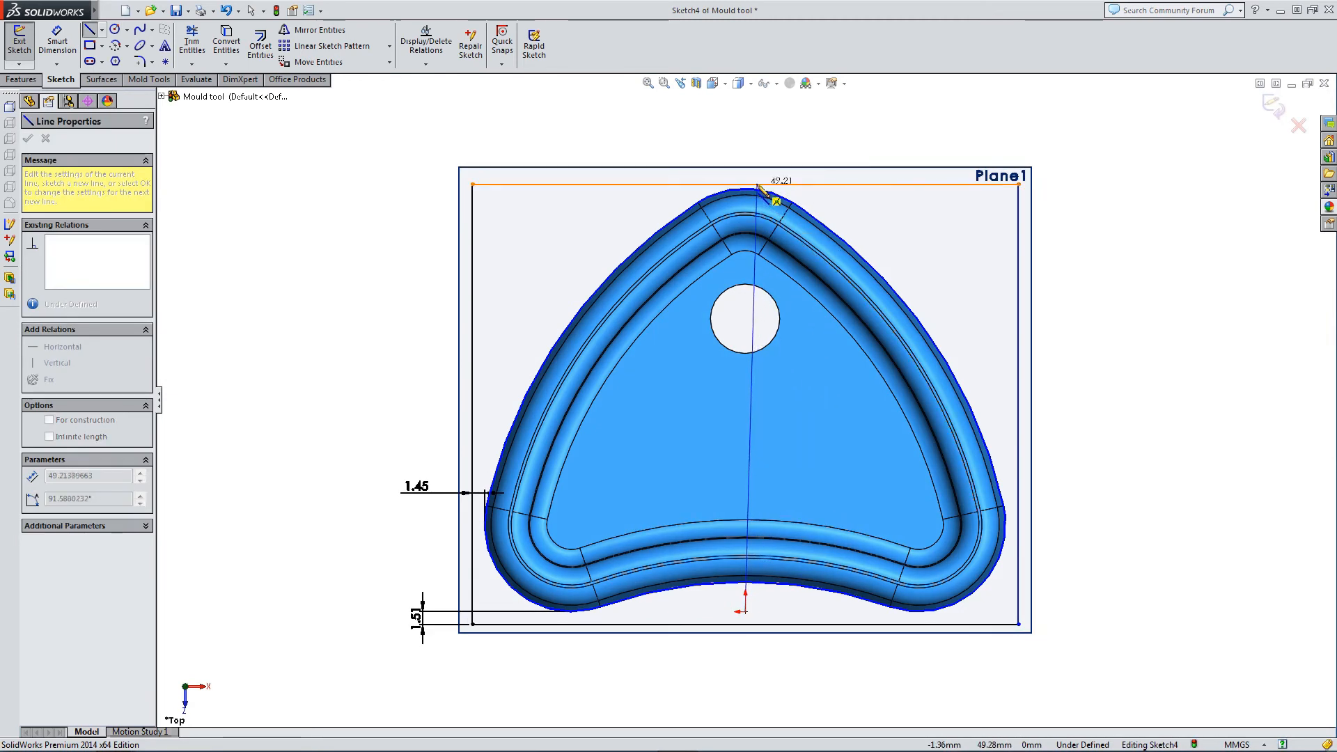
left_click(747, 185)
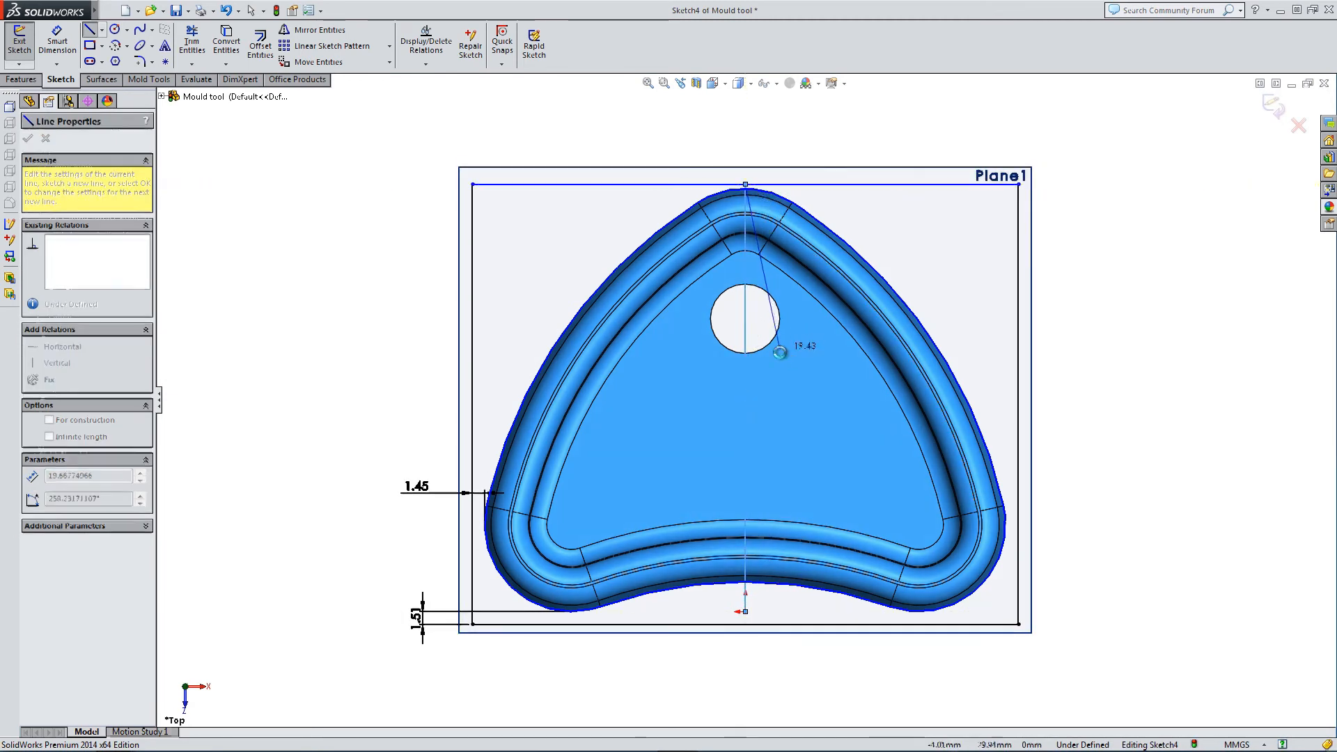
key("Escape")
left_click(746, 330)
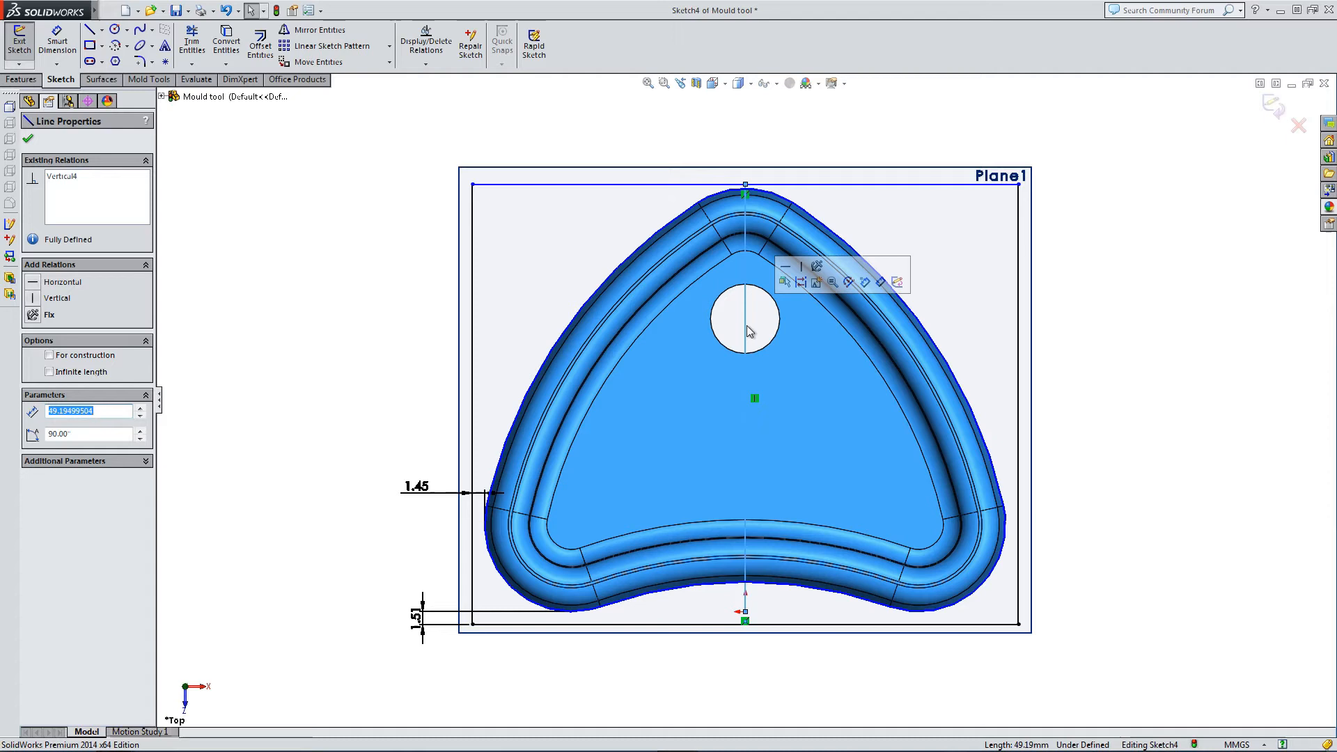
left_click(713, 185)
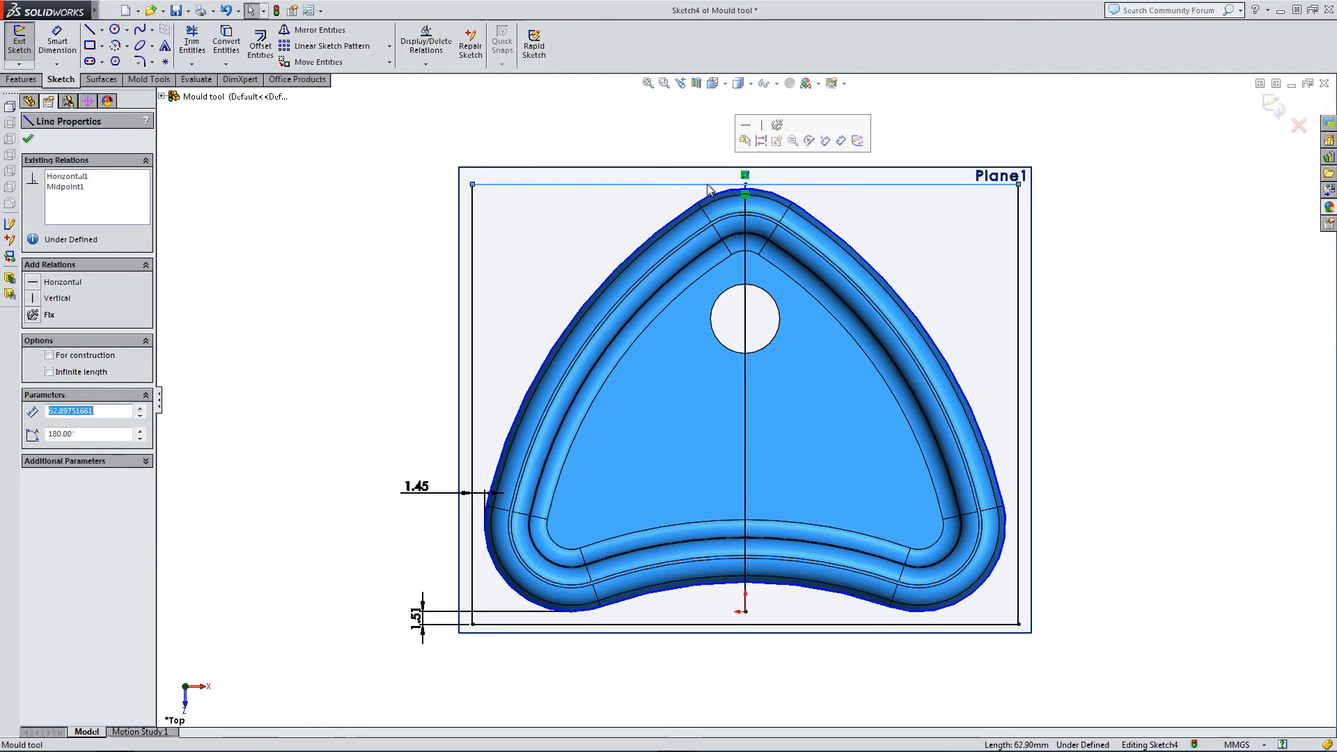
left_click(746, 185, "ctrl")
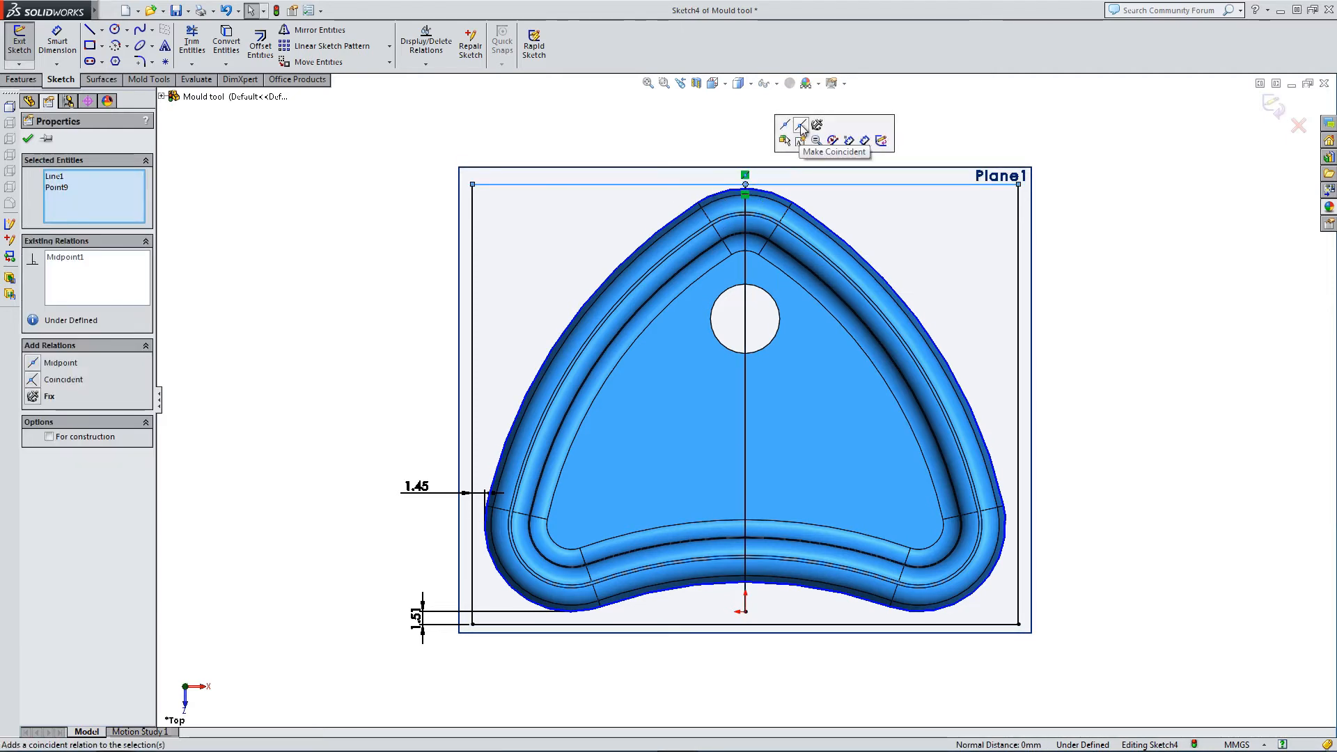
left_click(427, 351)
Move the rectangle's upper edge about 4.4 mm clear of the part and dimension it to the apex arc with the Min arc condition
left_click_drag(571, 185, 567, 151)
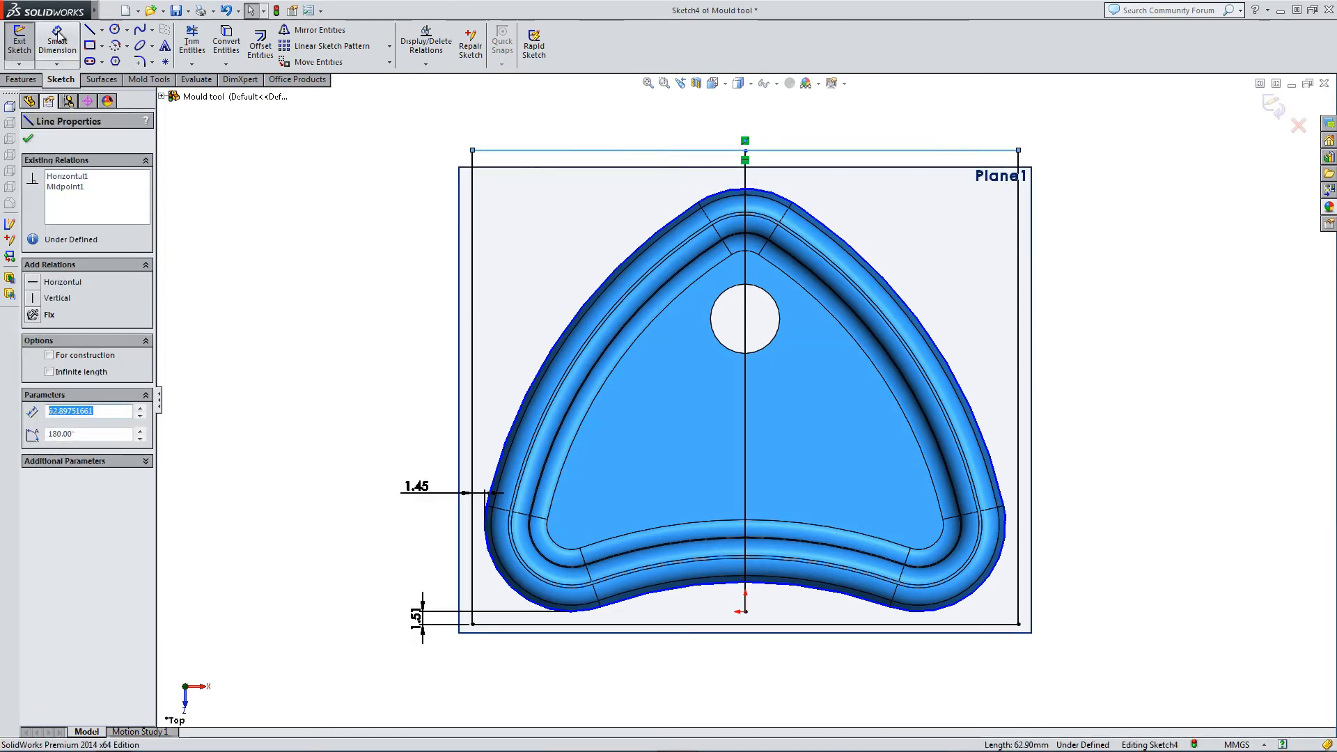
left_click(57, 36)
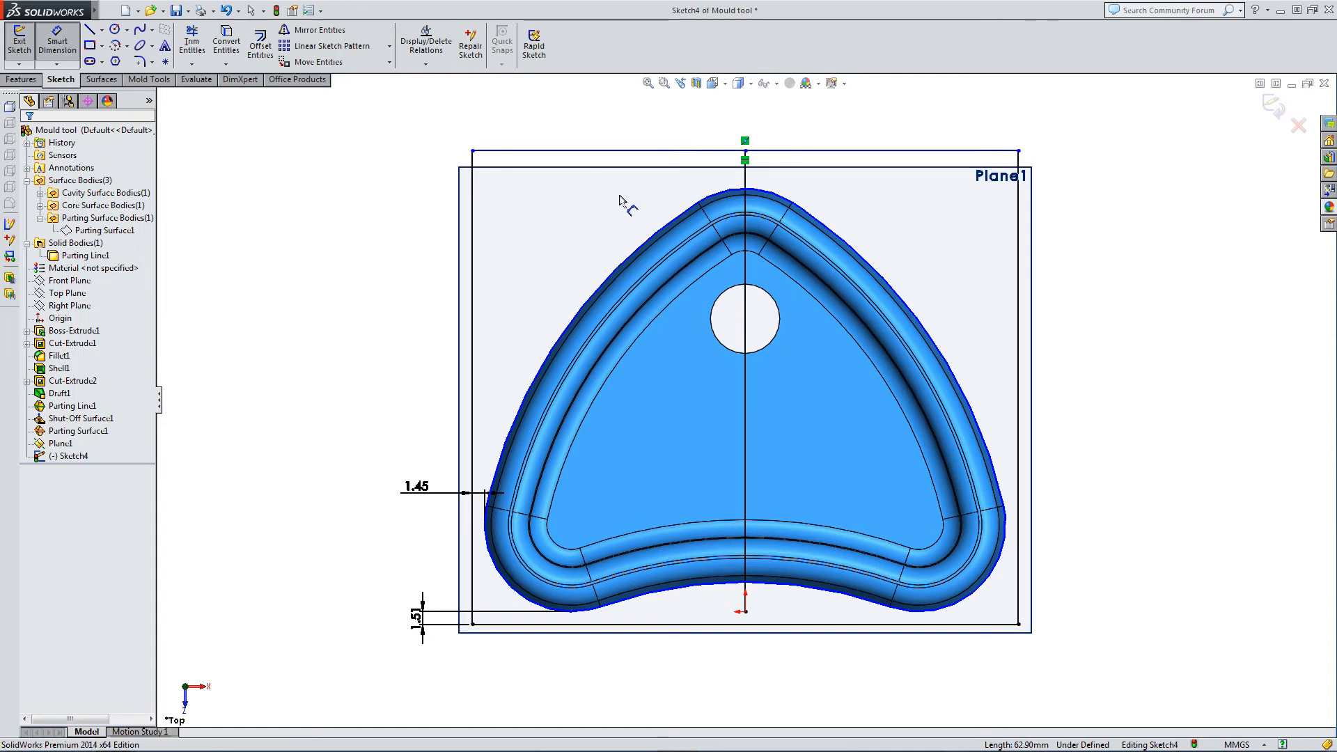
left_click(742, 192)
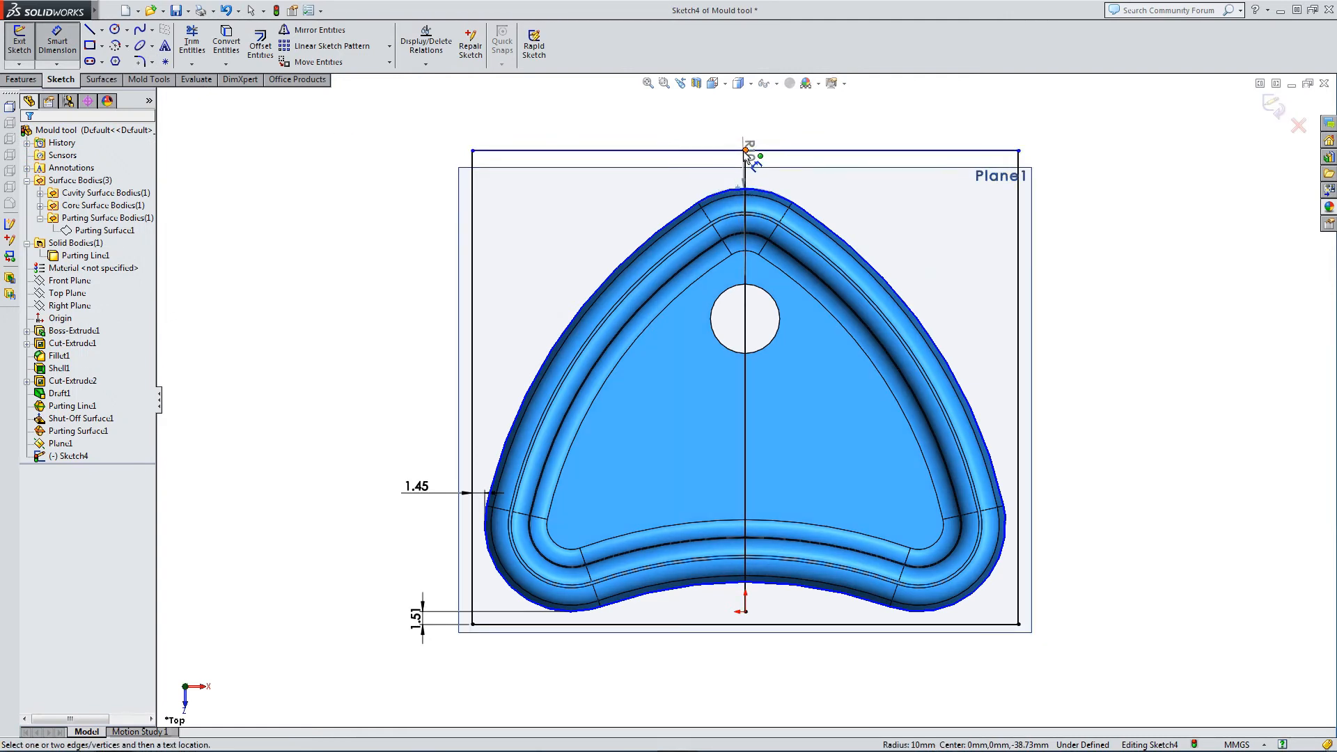
left_click(747, 150)
left_click(672, 131)
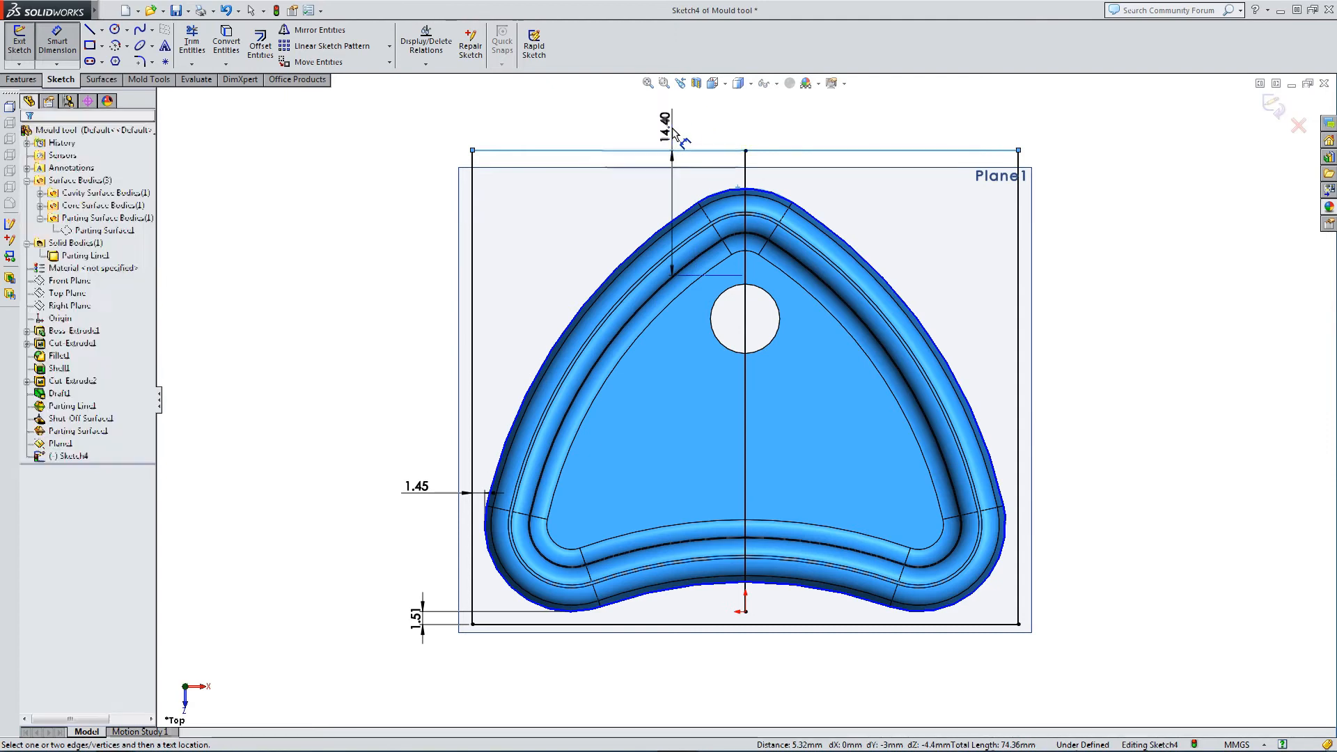
left_click(617, 114)
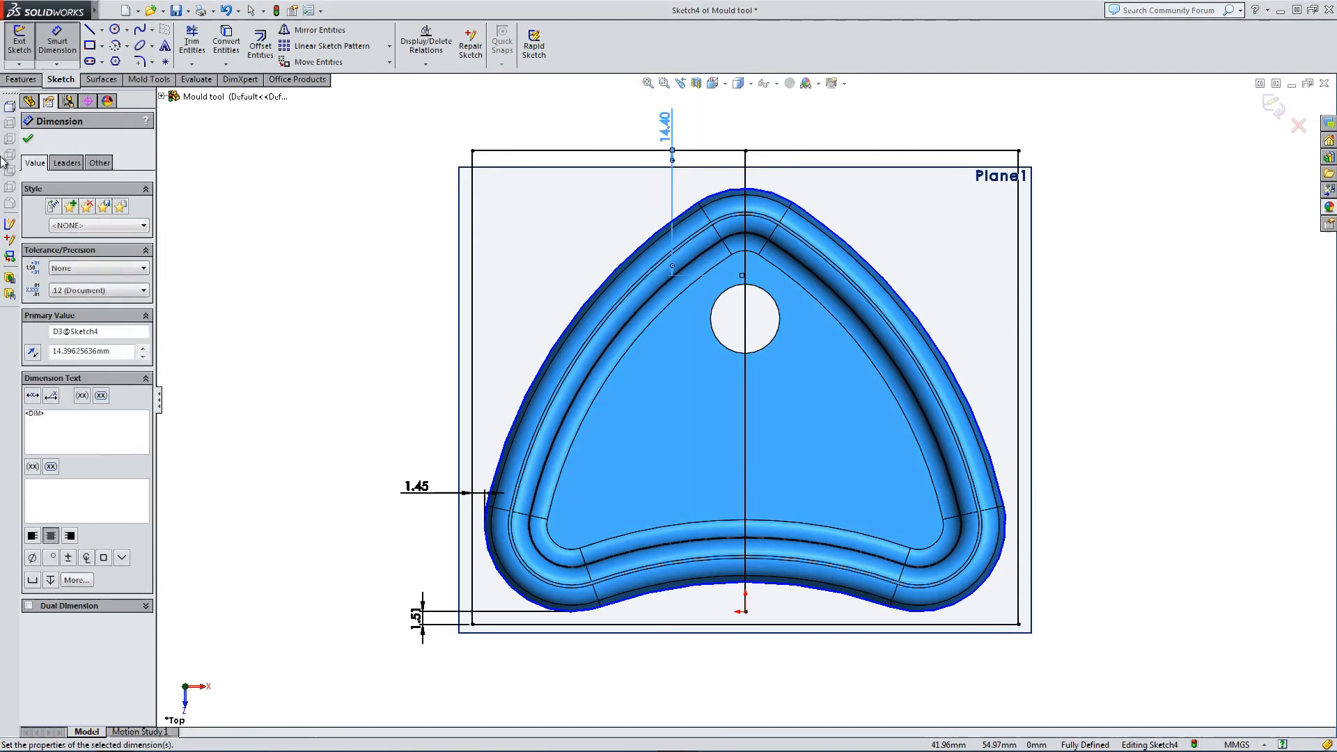
left_click(67, 162)
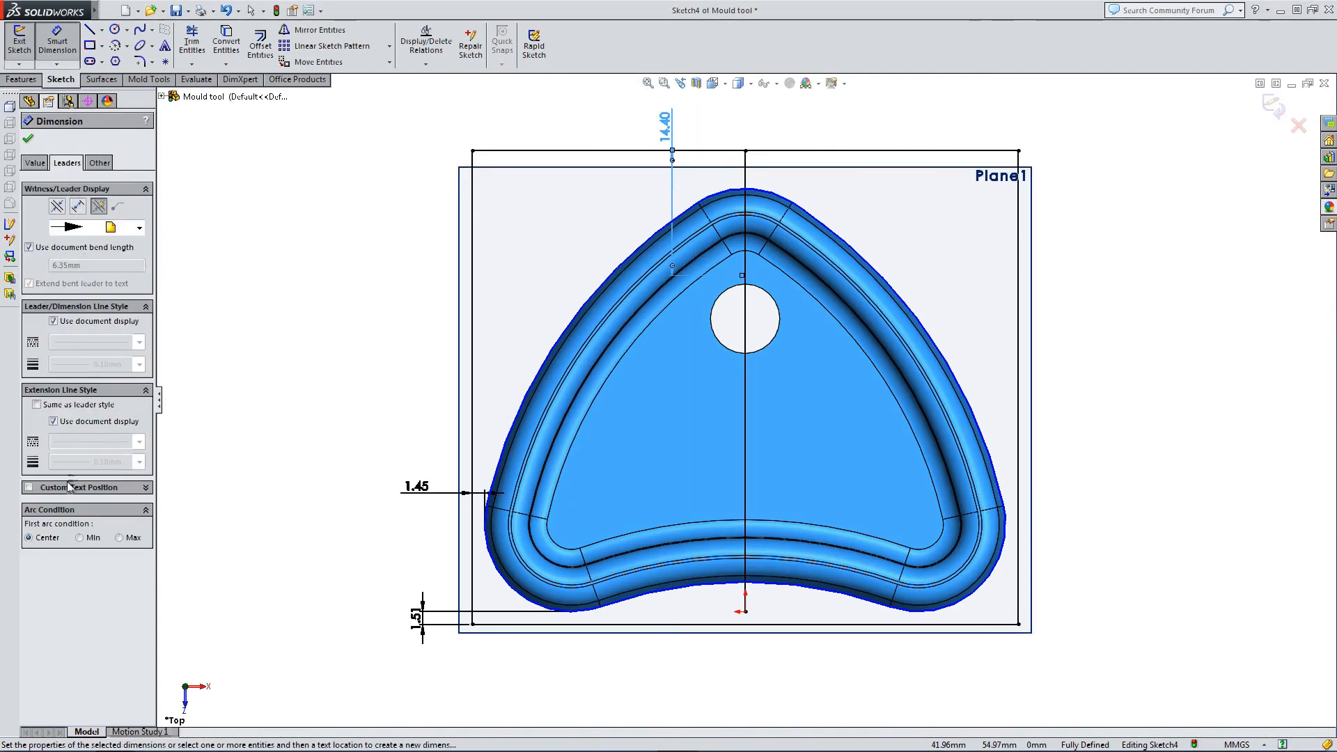
left_click(244, 424)
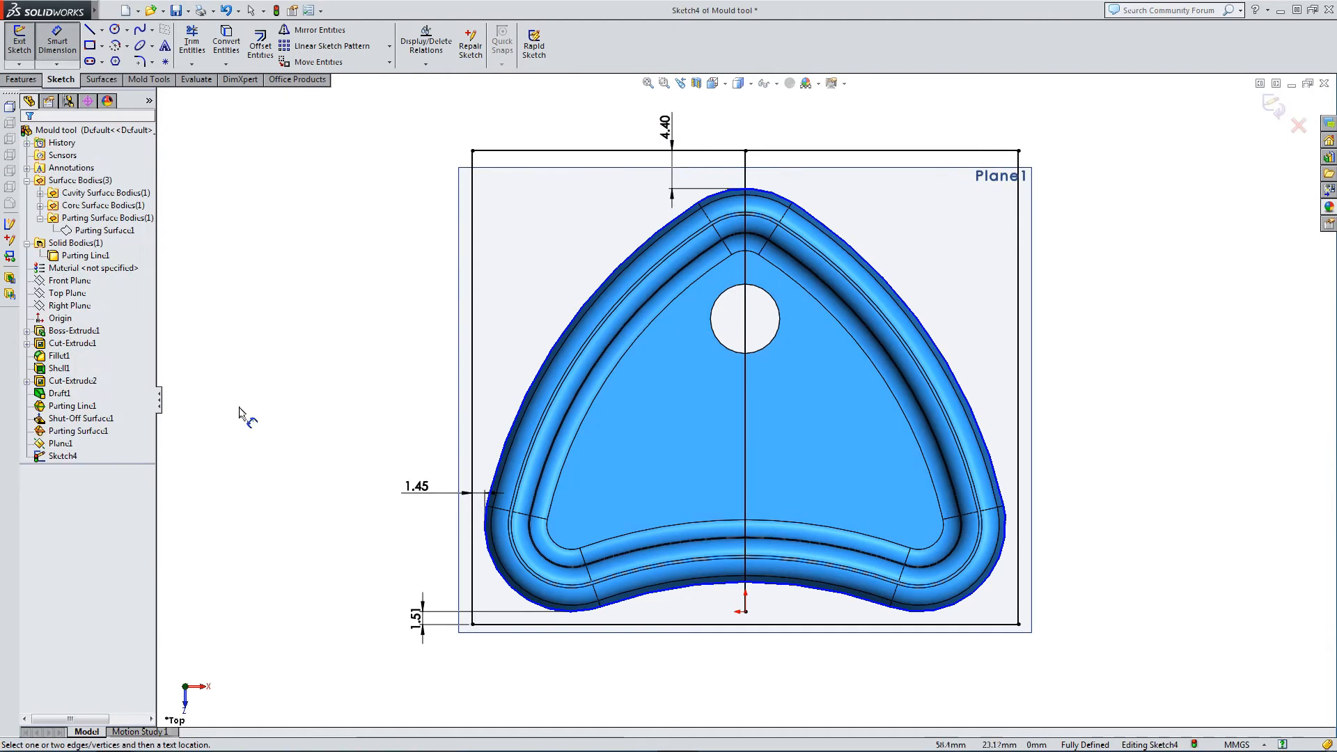
Set the gap between the rectangle's upper edge and the part's apex to 5 mm
double_click(664, 127)
type("5")
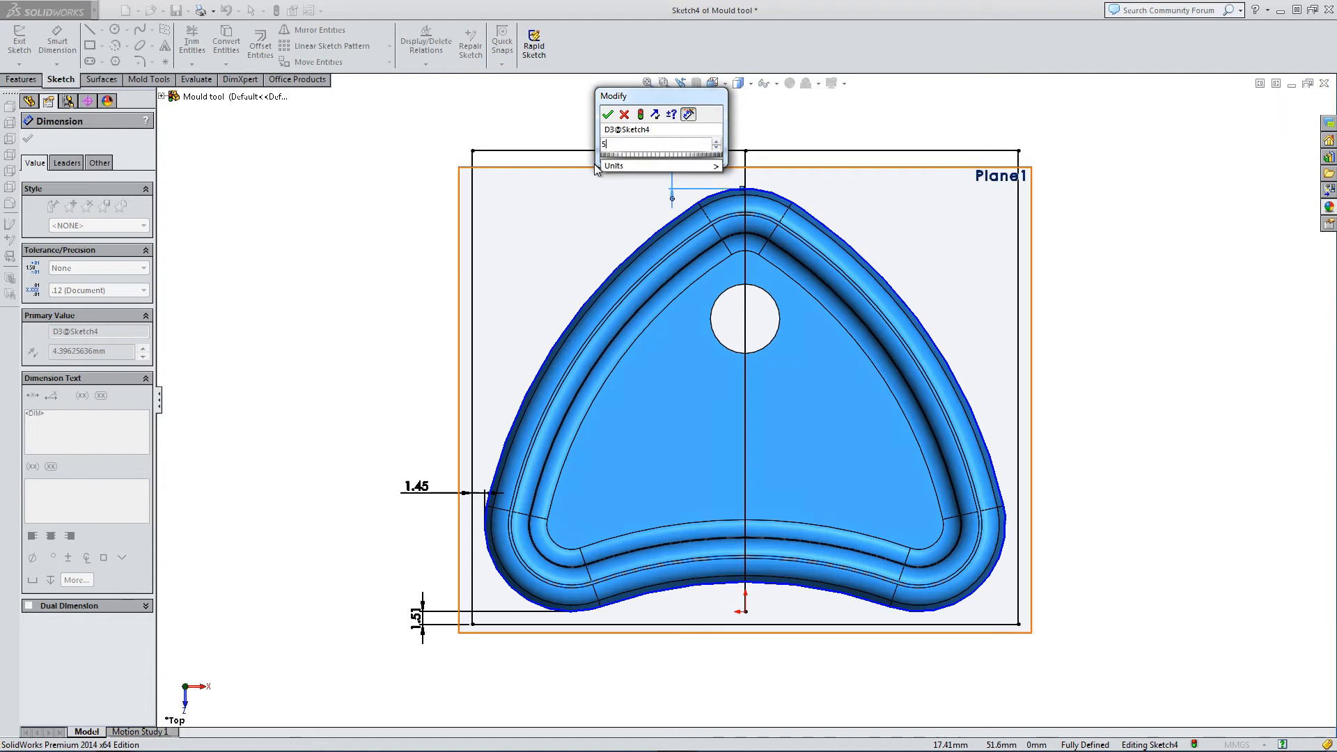
key("Return")
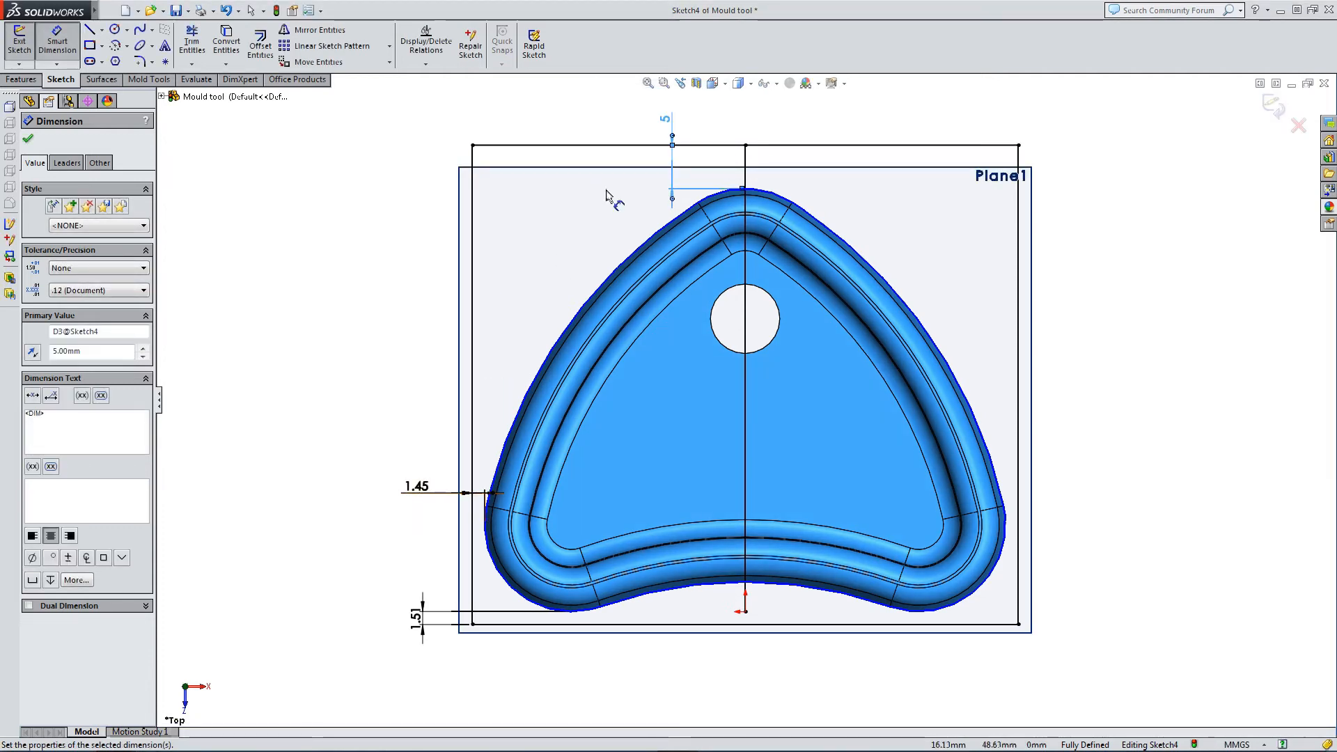
Link the rectangle's left gap dimension to the upper gap dimension with the equation ="D3@Sketch4"
left_click(416, 487)
left_click(417, 617, "ctrl")
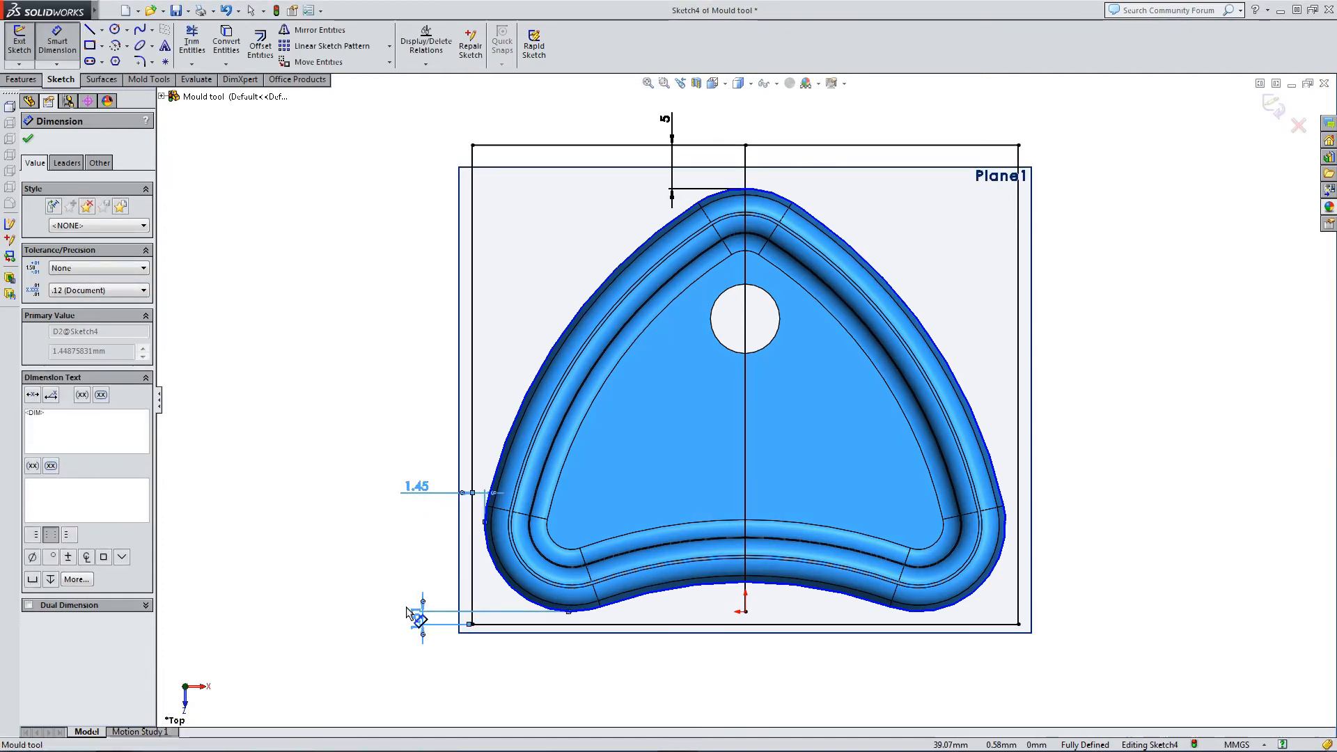
double_click(416, 487)
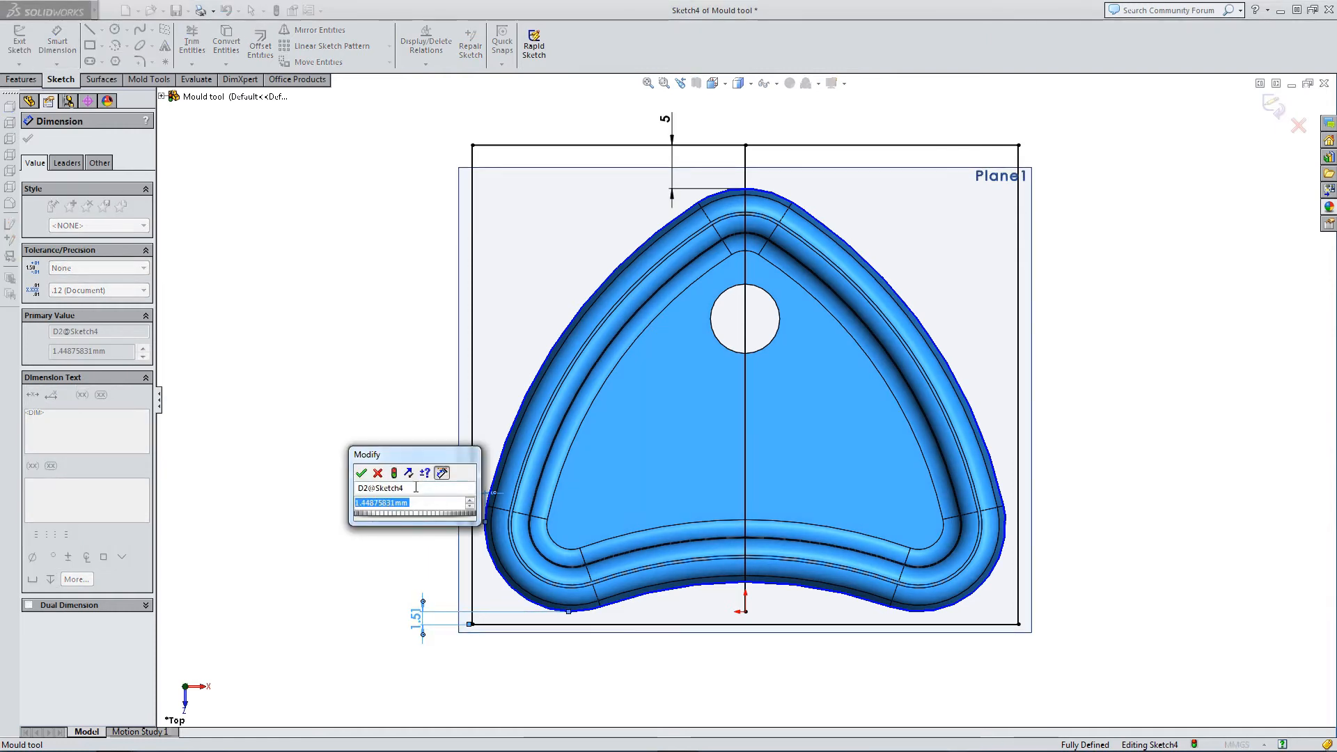
type("=")
left_click(667, 120)
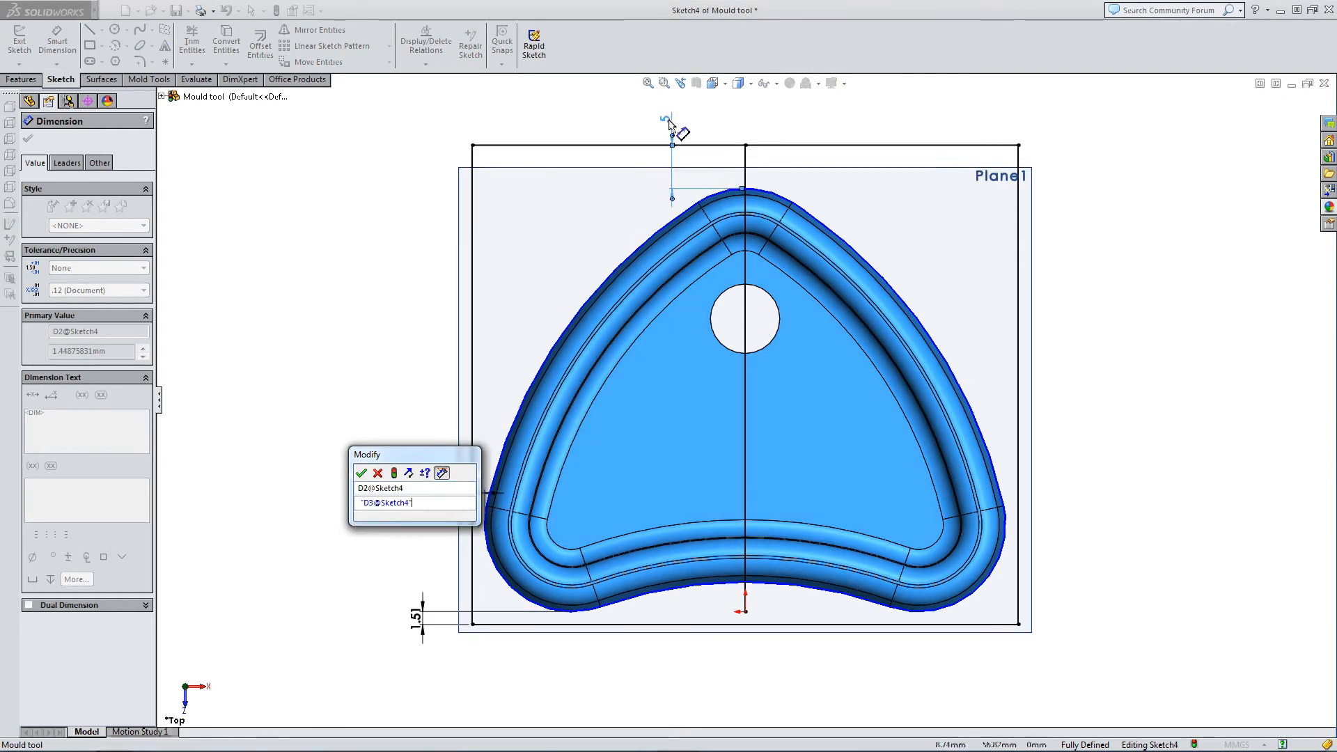
left_click(362, 473)
Link the rectangle's lower gap dimension to the upper gap dimension with the equation ="D3@Sketch4"
left_click(416, 600)
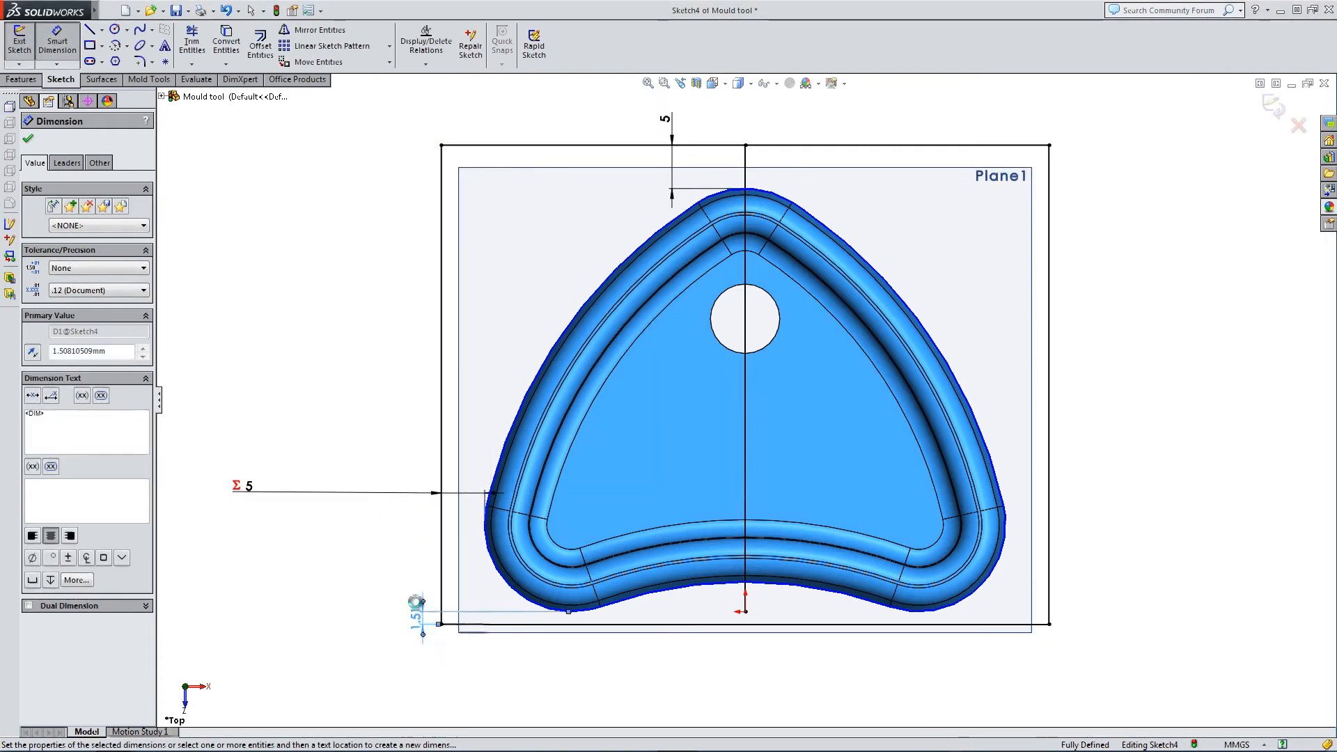
double_click(416, 601)
type("=")
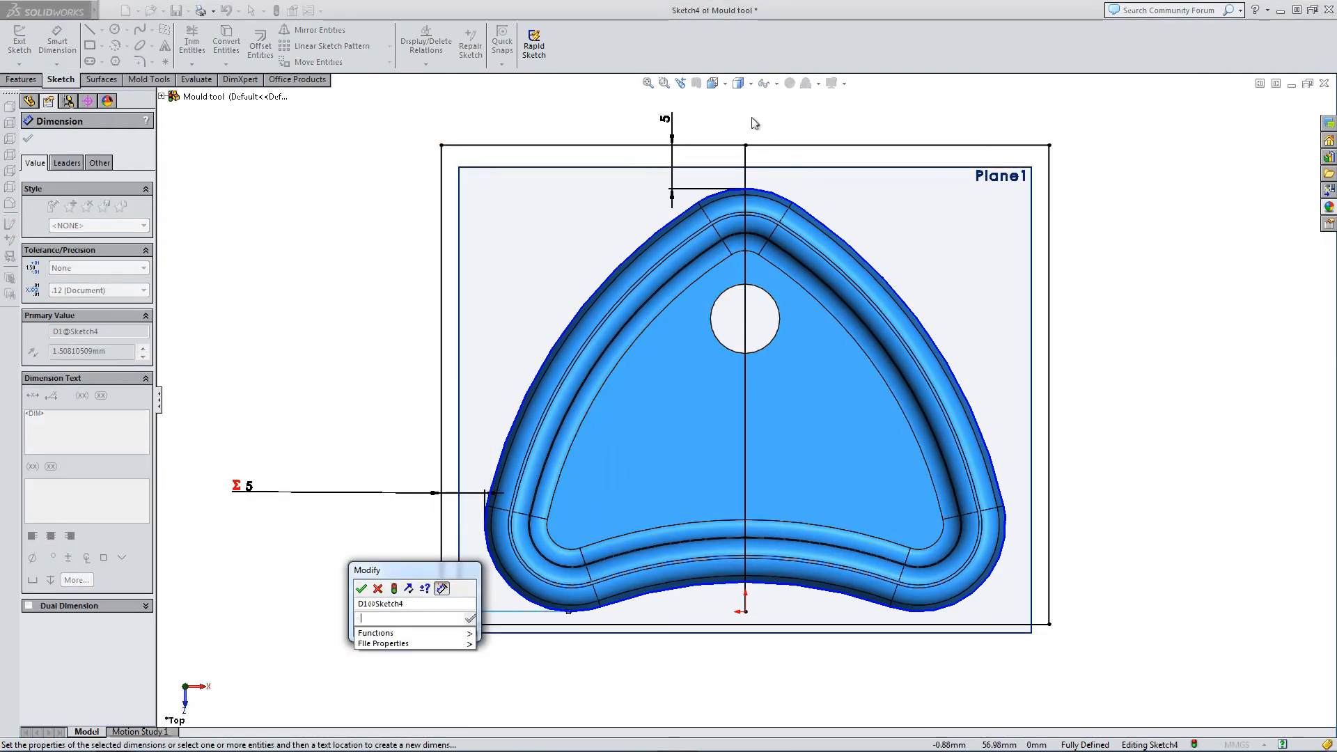
left_click(667, 123)
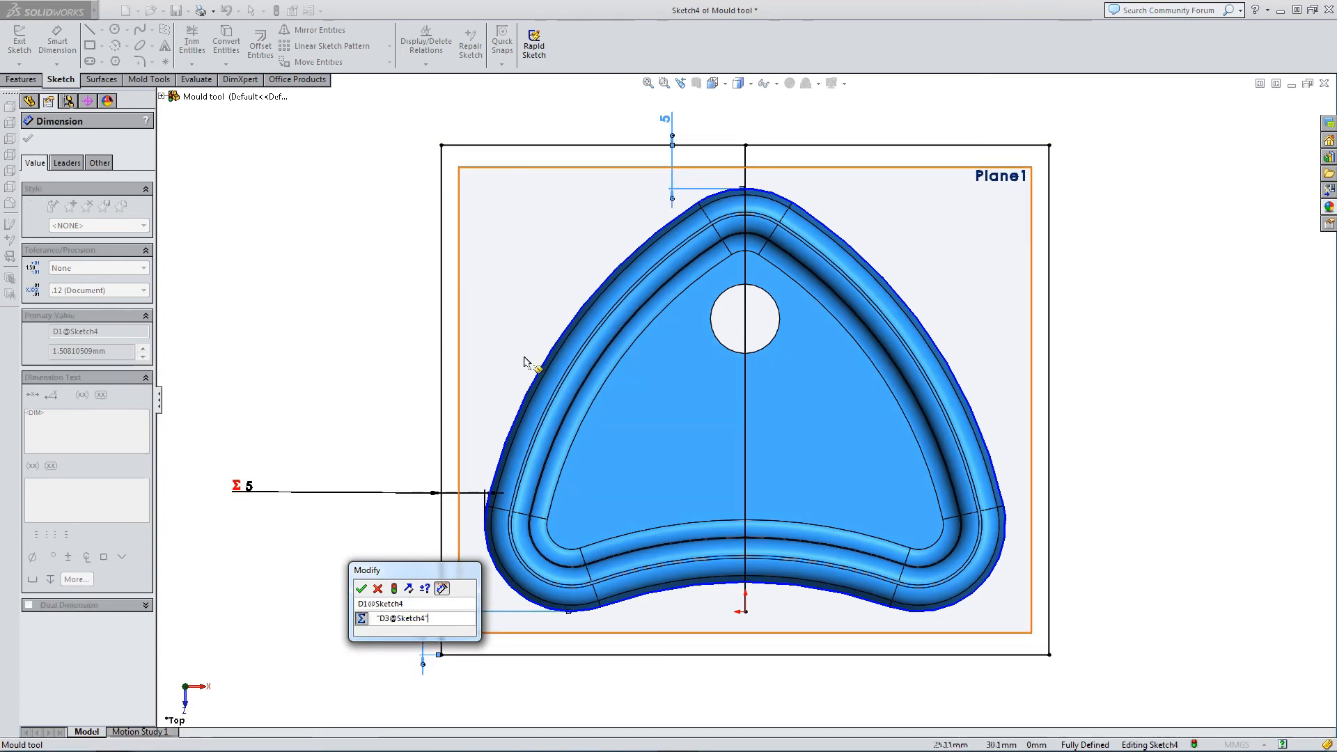
key("Return")
Reposition the left gap dimension closer to the rectangle and the lower gap dimension slightly farther out
left_click_drag(242, 487, 398, 469)
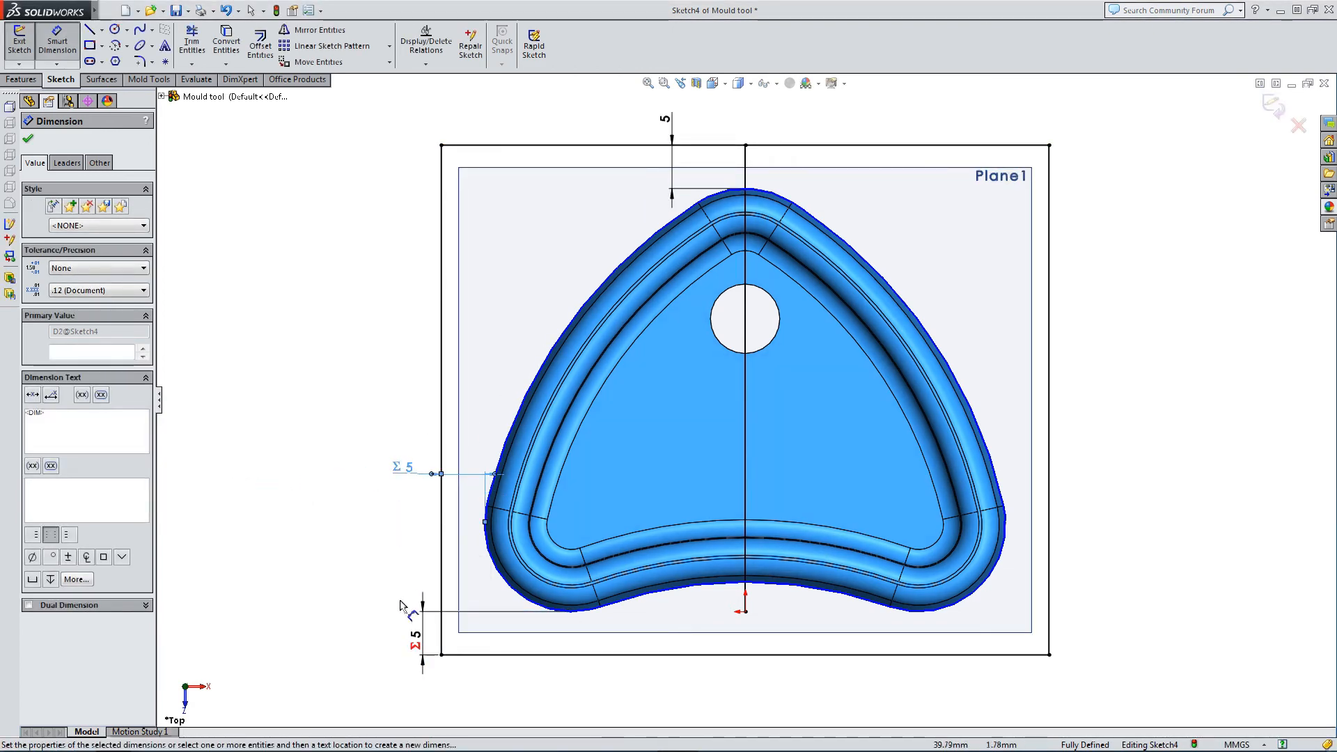
left_click_drag(412, 631, 378, 629)
left_click(659, 466)
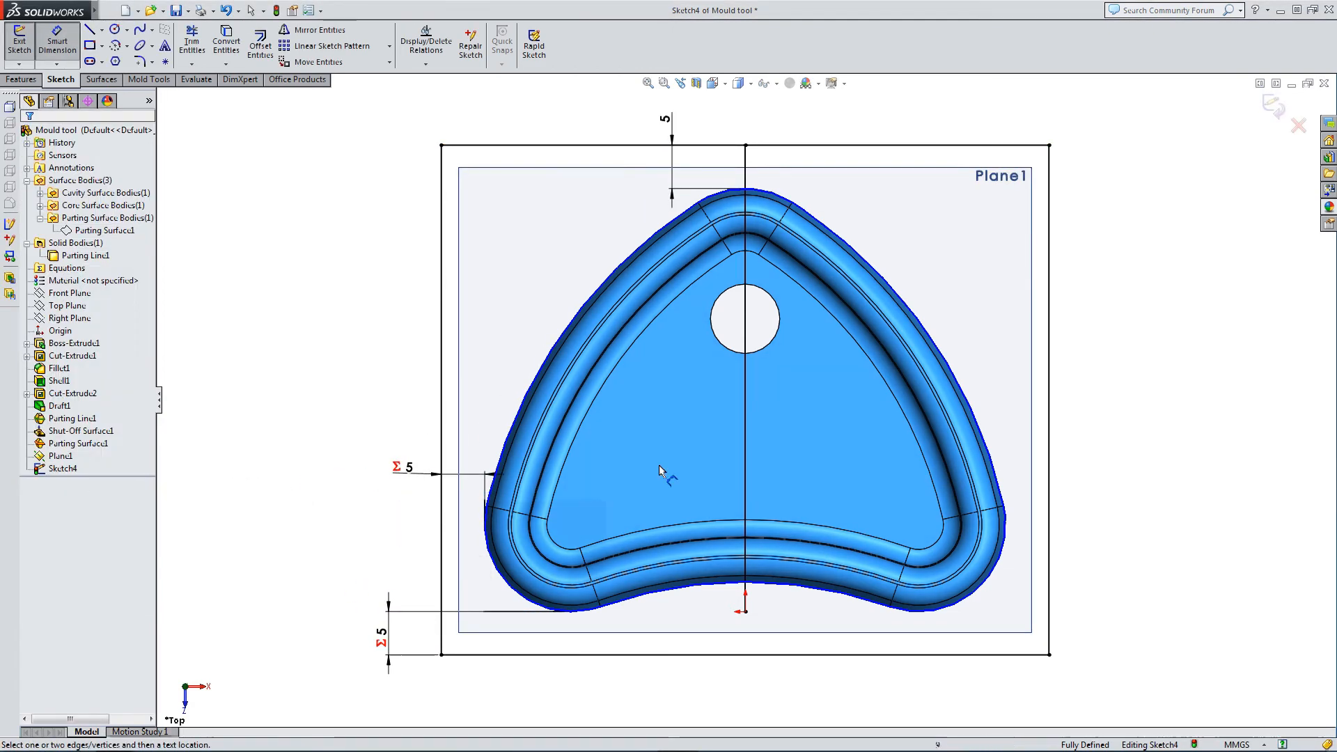
Convert the vertical centre line through the part into construction geometry and finish the tooling split sketch
key("Escape")
left_click(745, 406)
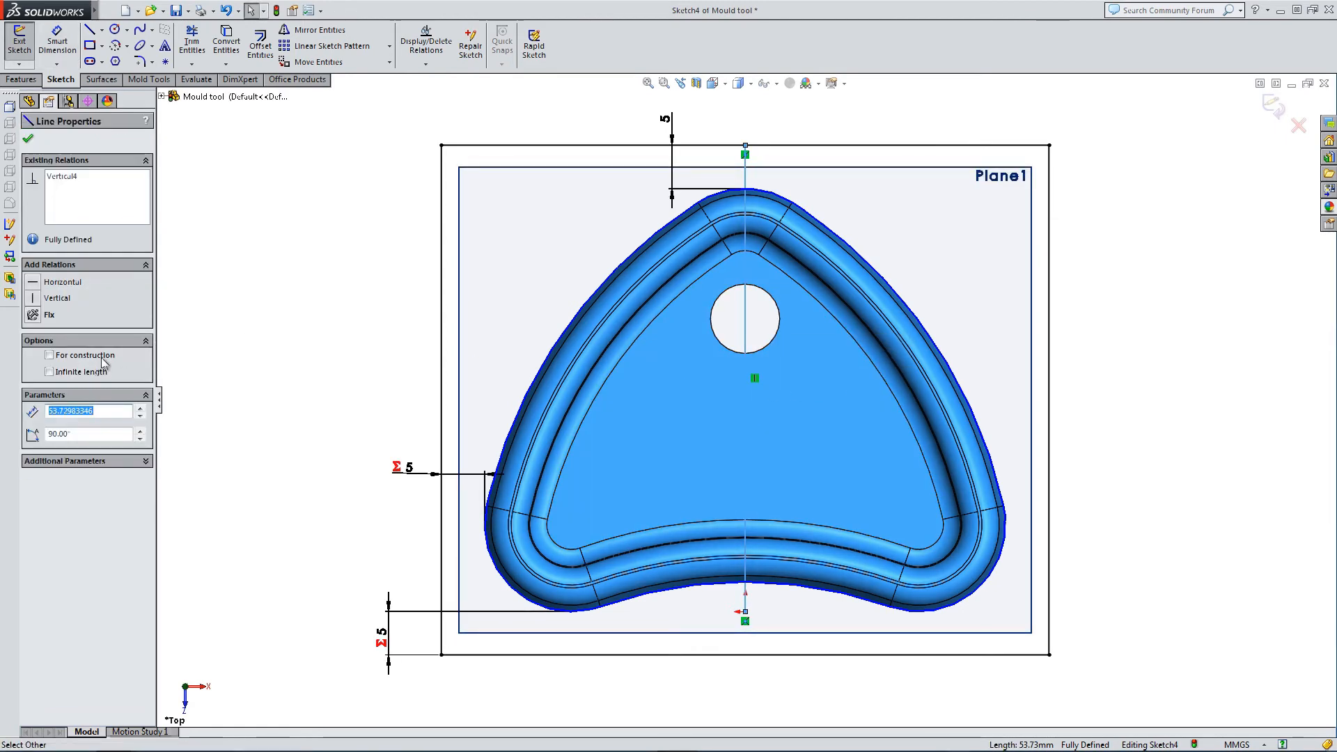
left_click(49, 355)
left_click(29, 140)
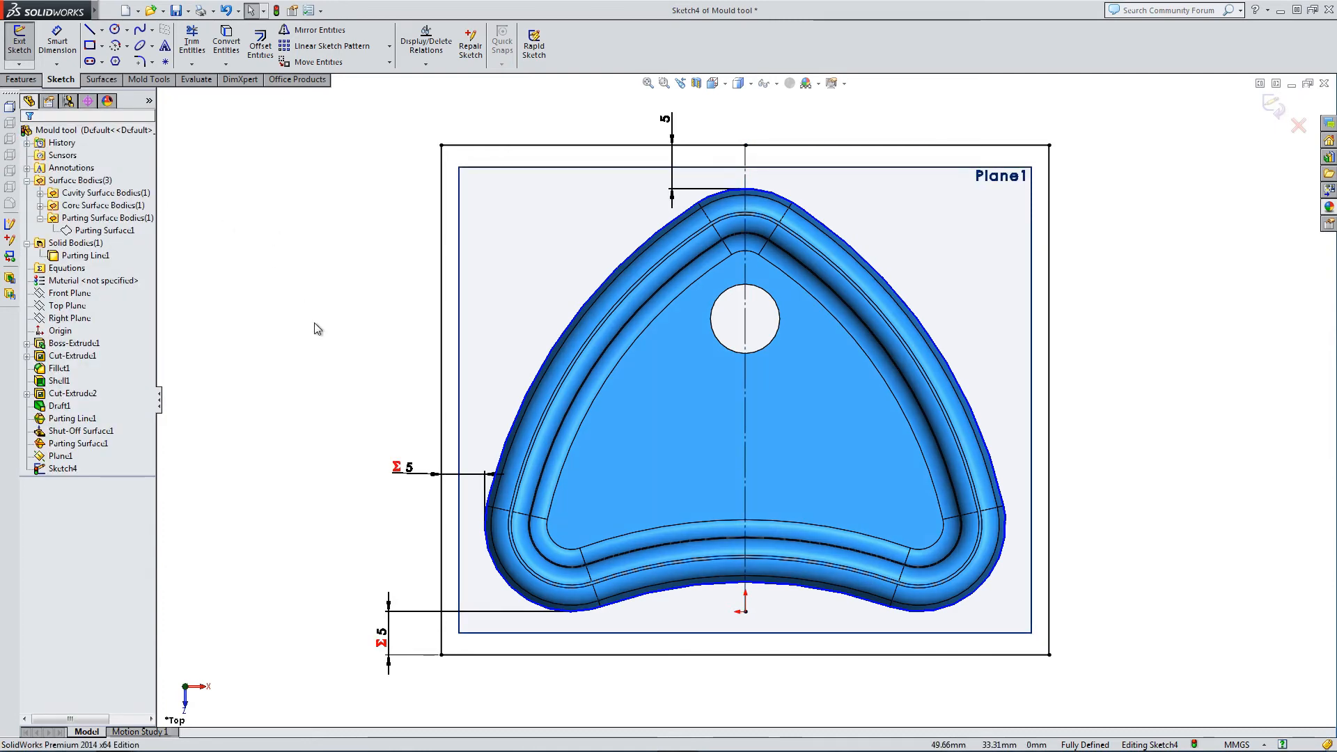
left_click(1273, 106)
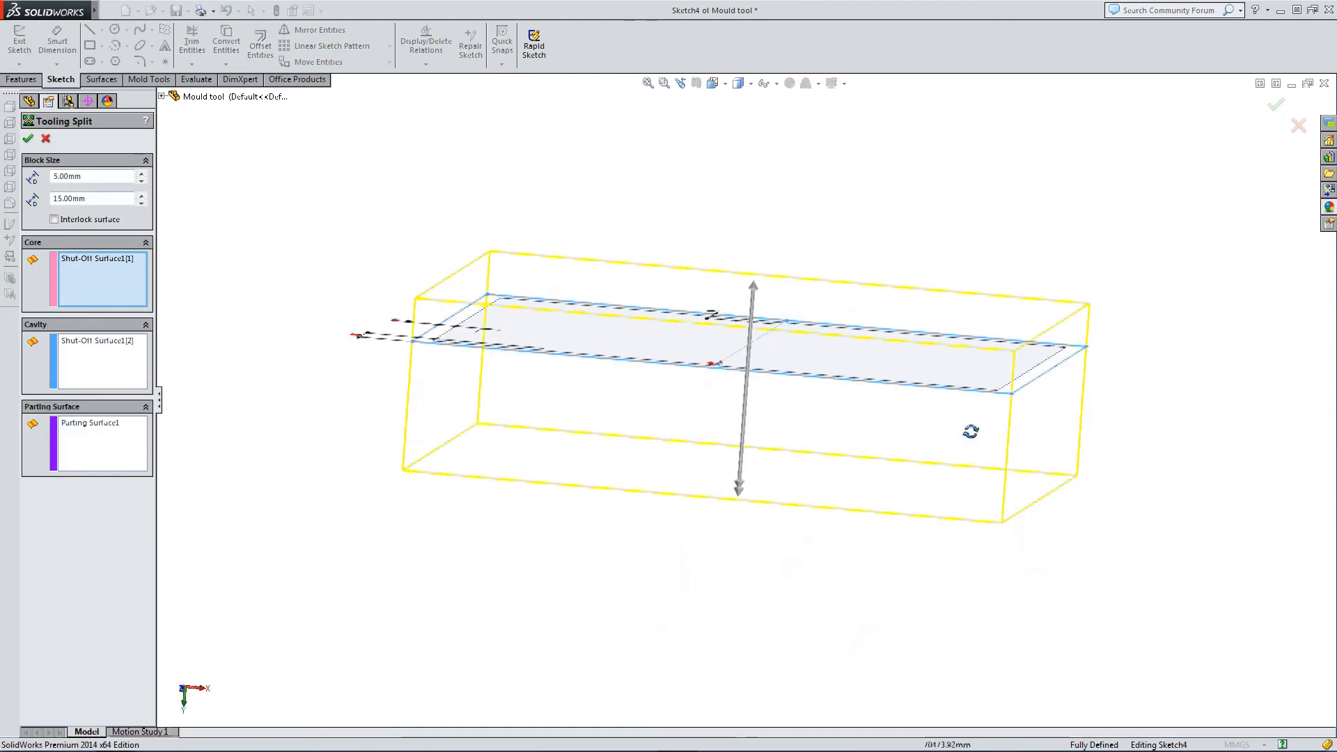
Create the tooling split with block sizes of 5 mm and 15 mm and an interlock surface at 3 degrees
middle_click_drag(933, 350, 569, 317)
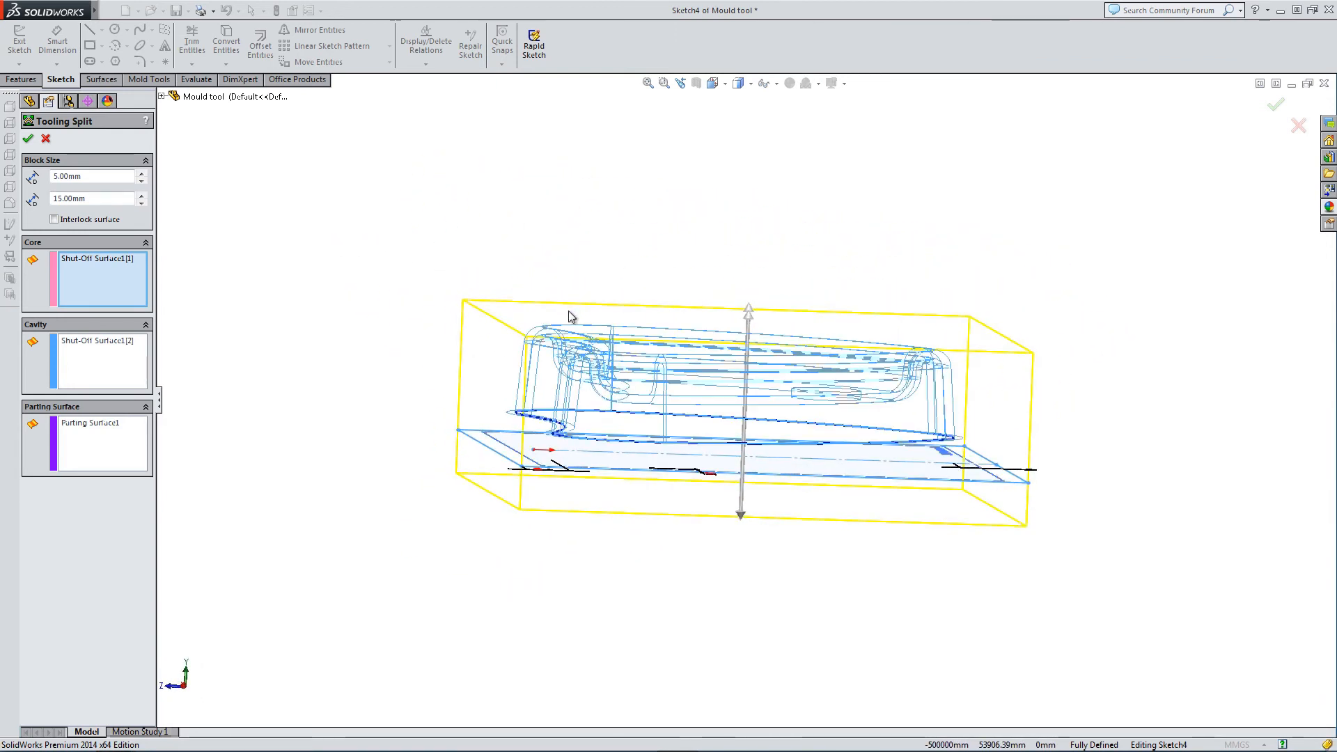
left_click(711, 83)
left_click(735, 137)
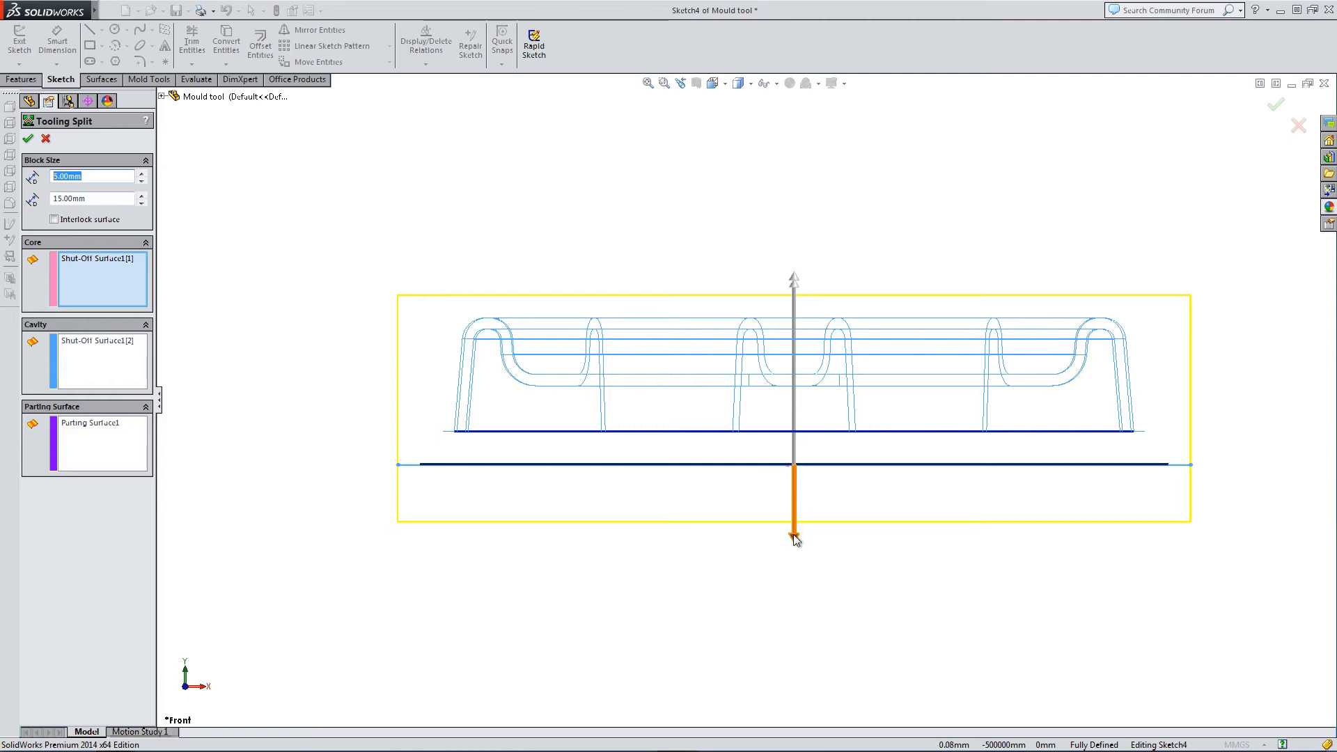
left_click_drag(109, 198, 55, 197)
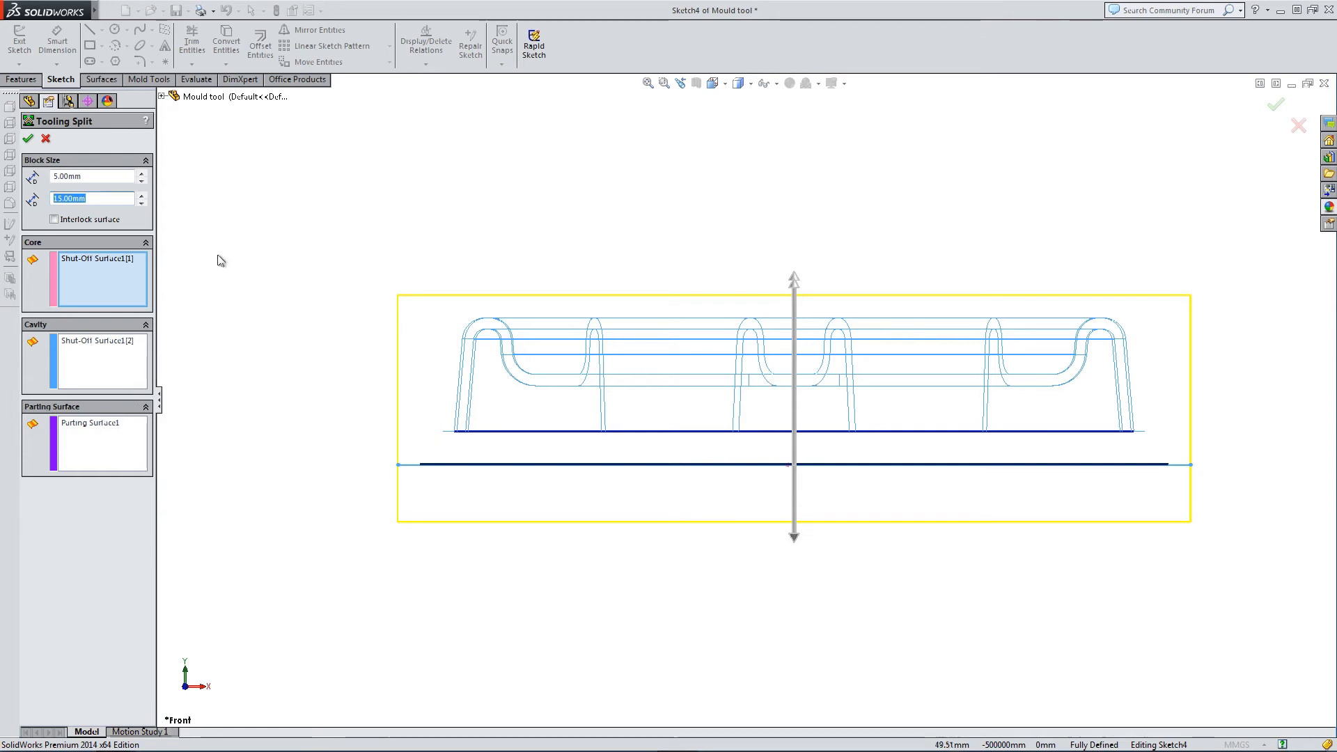
left_click(29, 140)
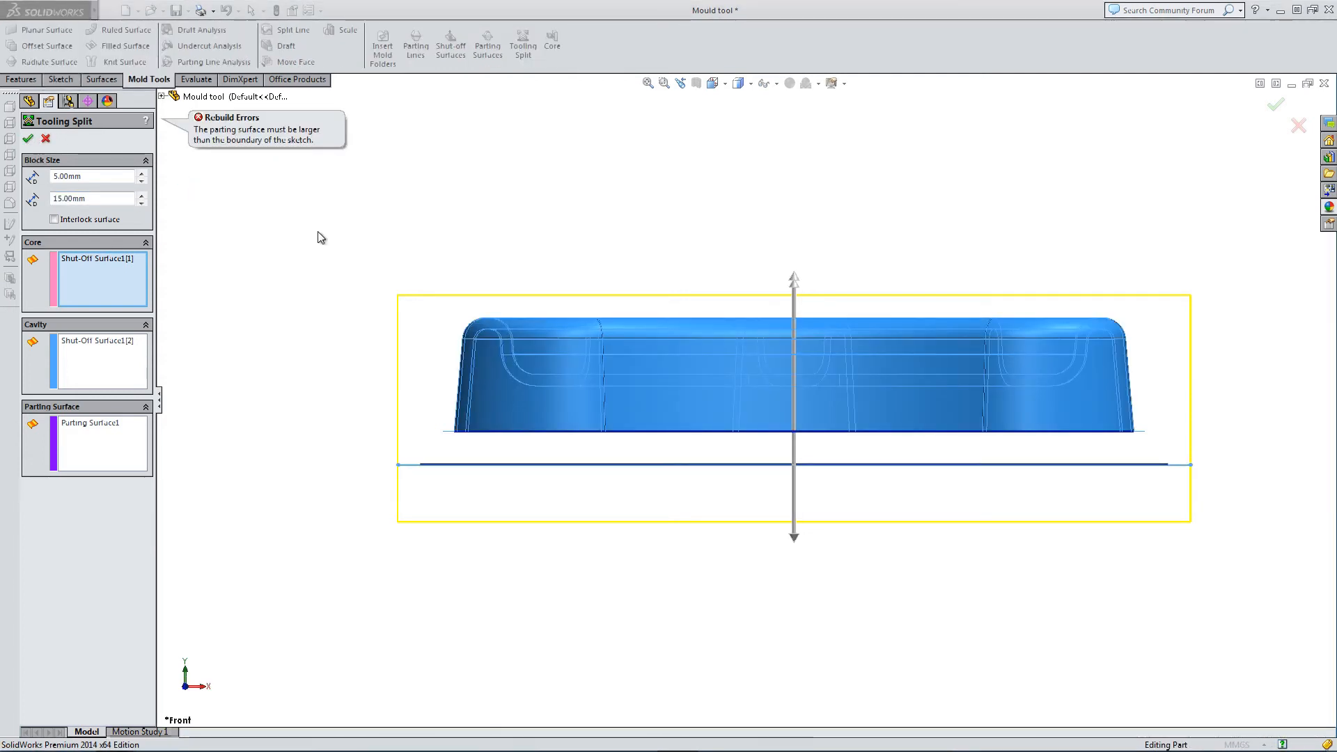
left_click(54, 220)
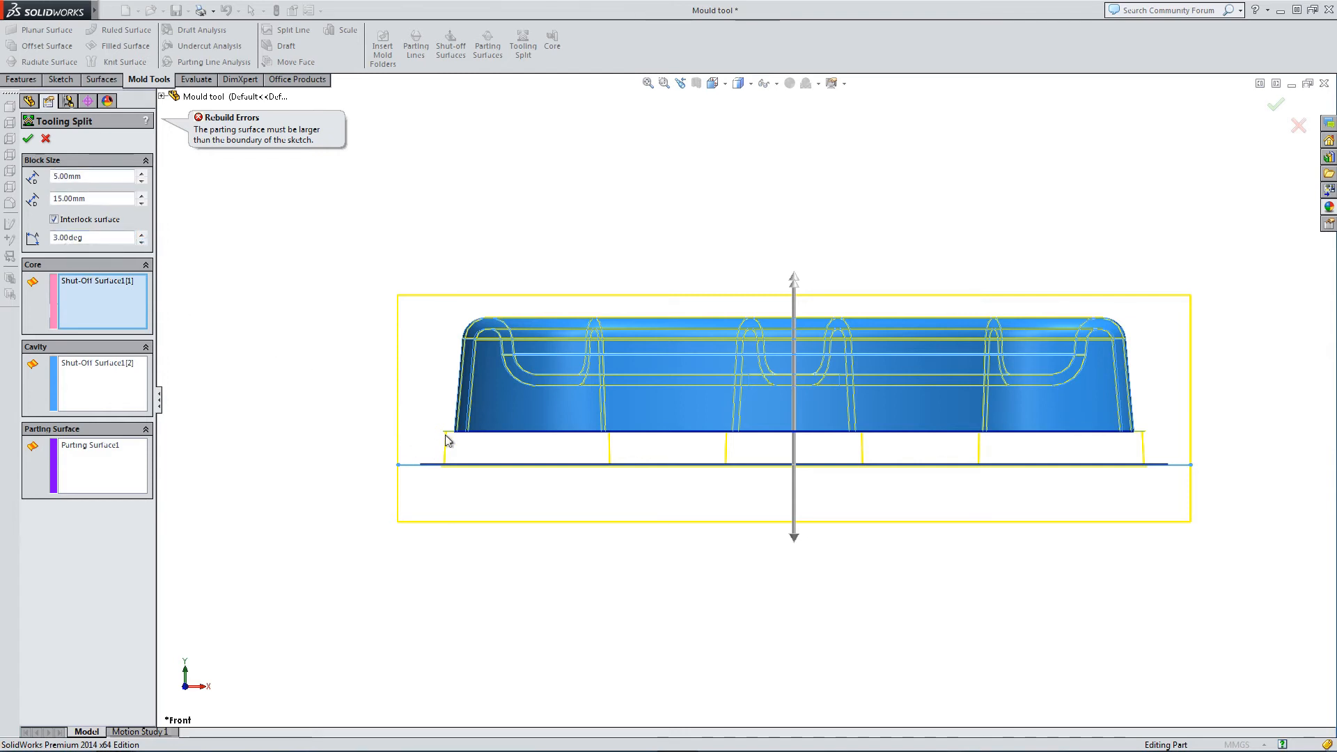
left_click(29, 140)
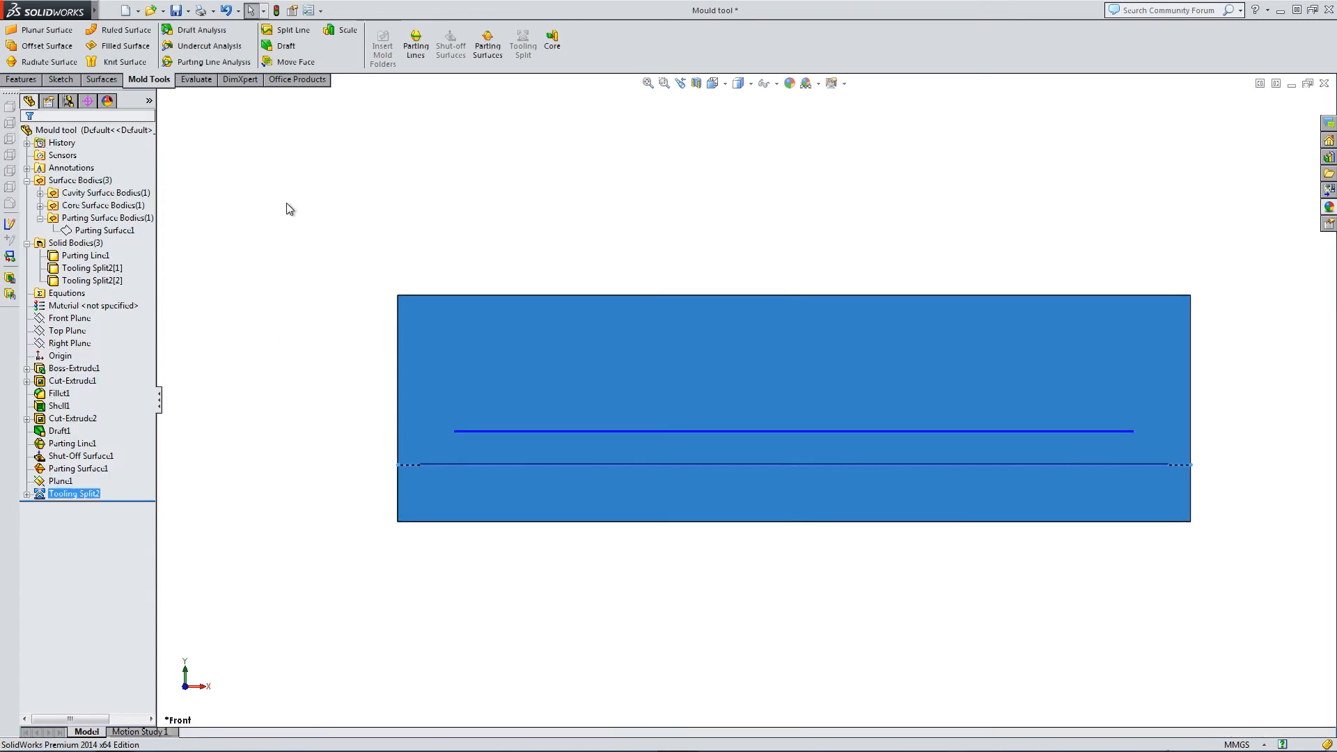
Turn on perspective display for the mould block in an angled view
middle_click_drag(272, 179, 328, 367)
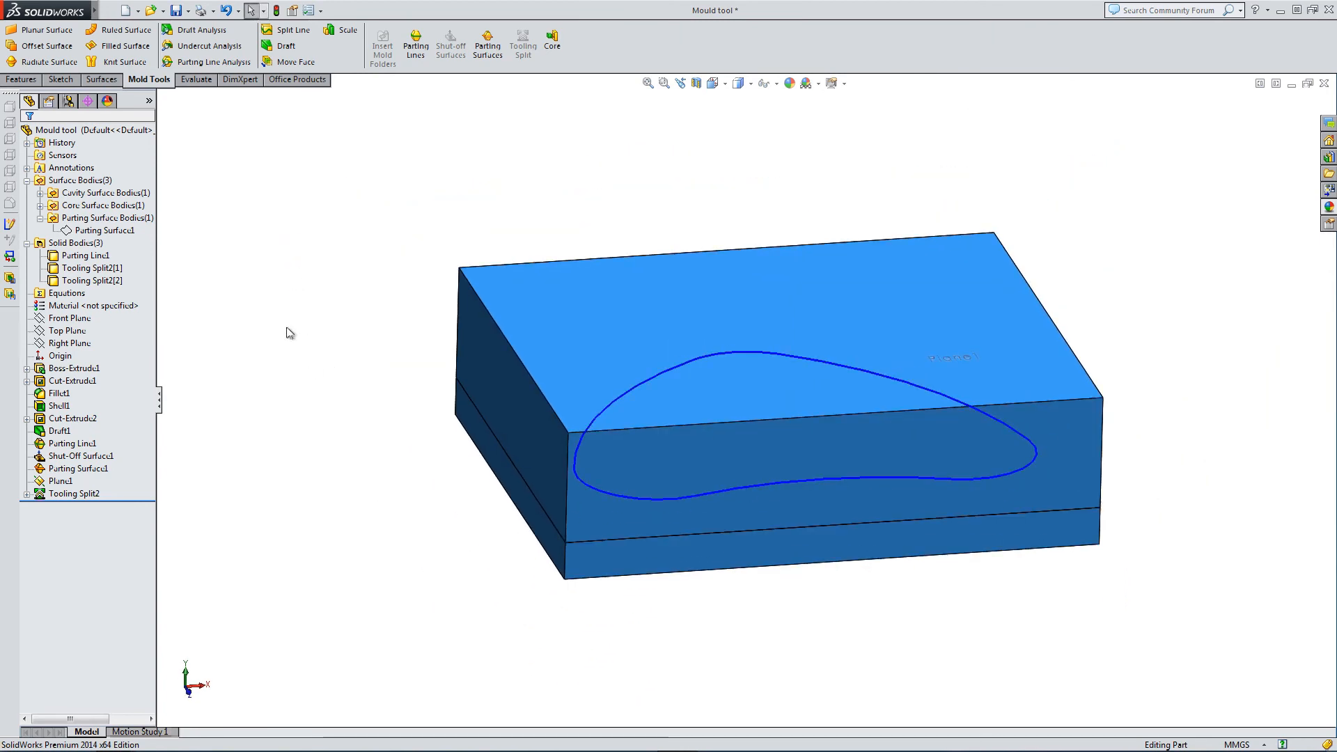
middle_click_drag(287, 328, 287, 336)
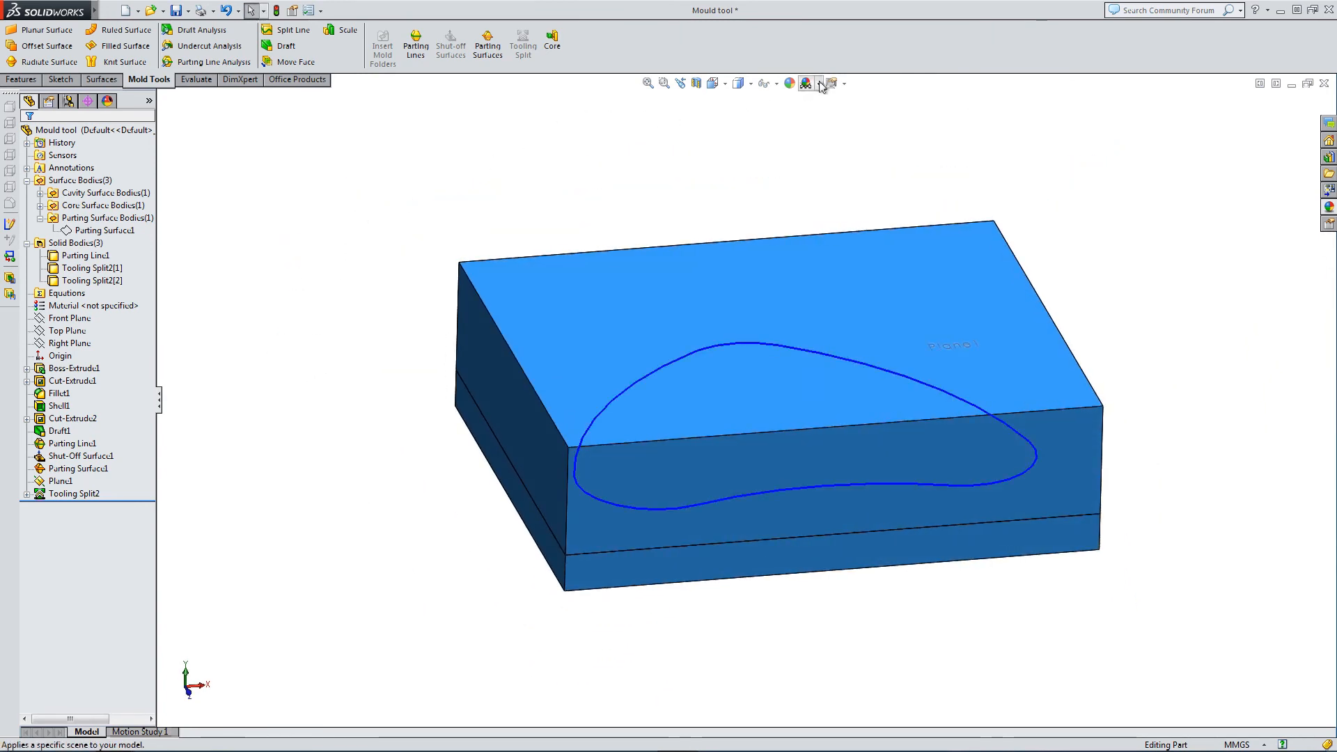
left_click(842, 84)
left_click(869, 128)
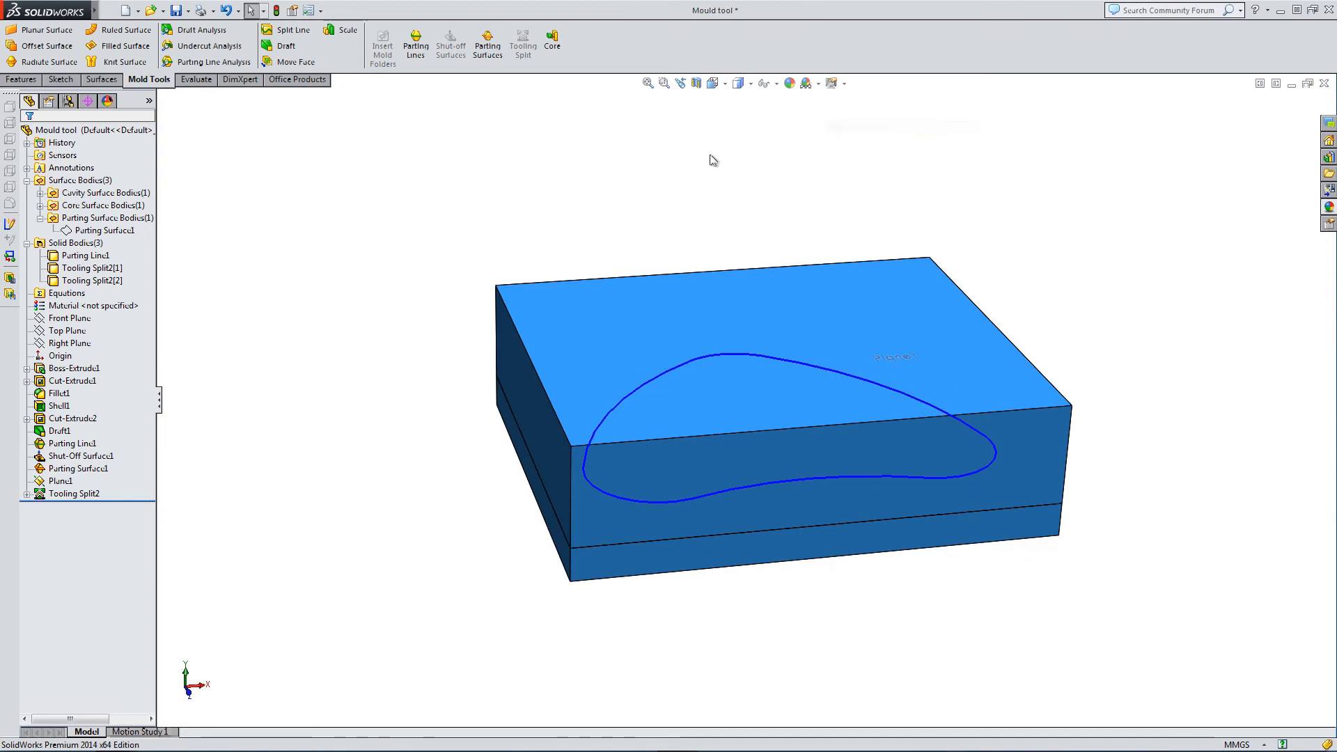
Colour the upper mould block body, Tooling Split2[1], red from the standard colour palette
left_click(108, 269)
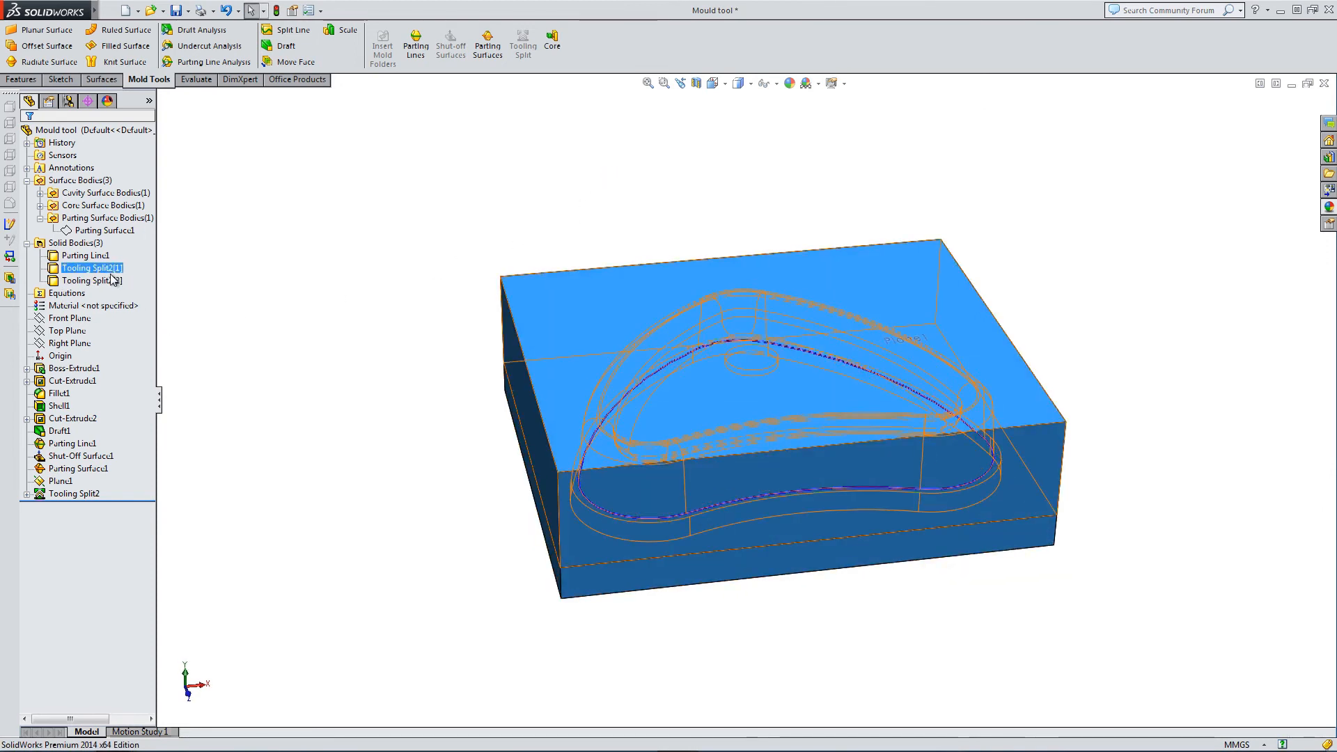
right_click(83, 273)
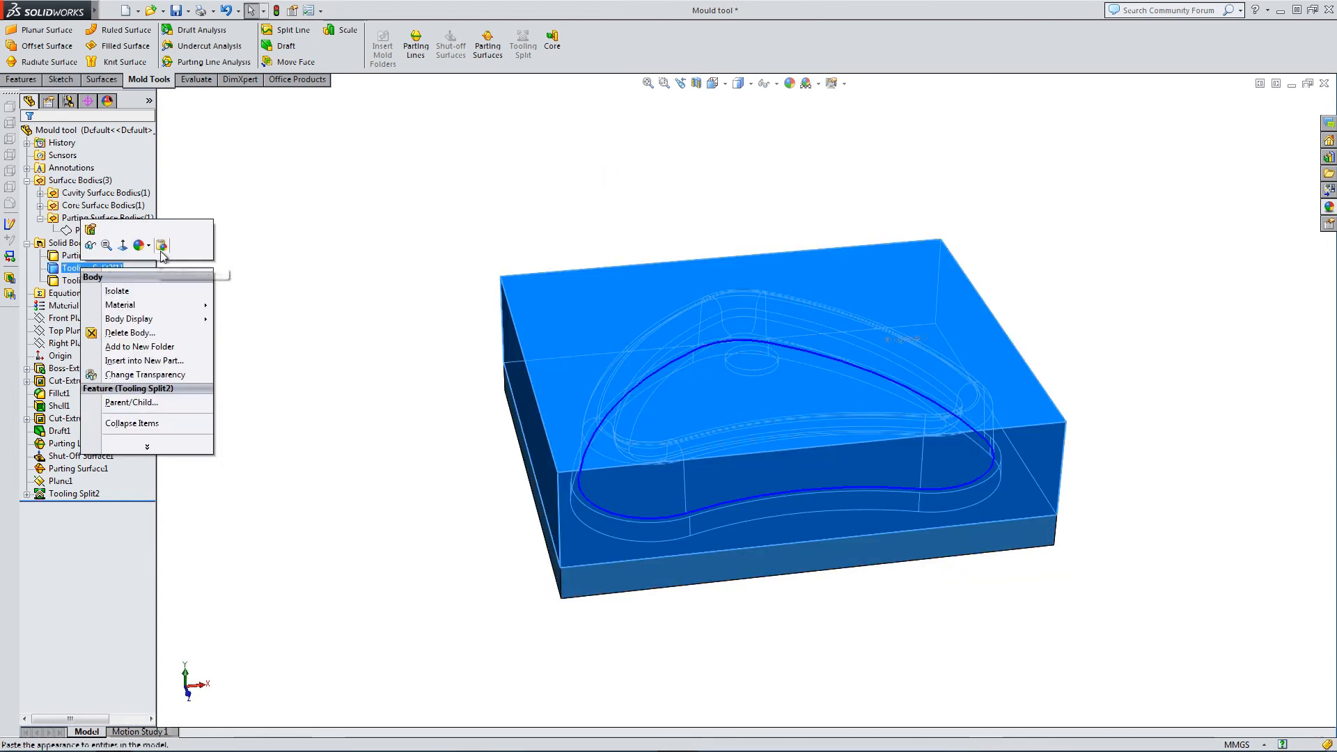
left_click(149, 246)
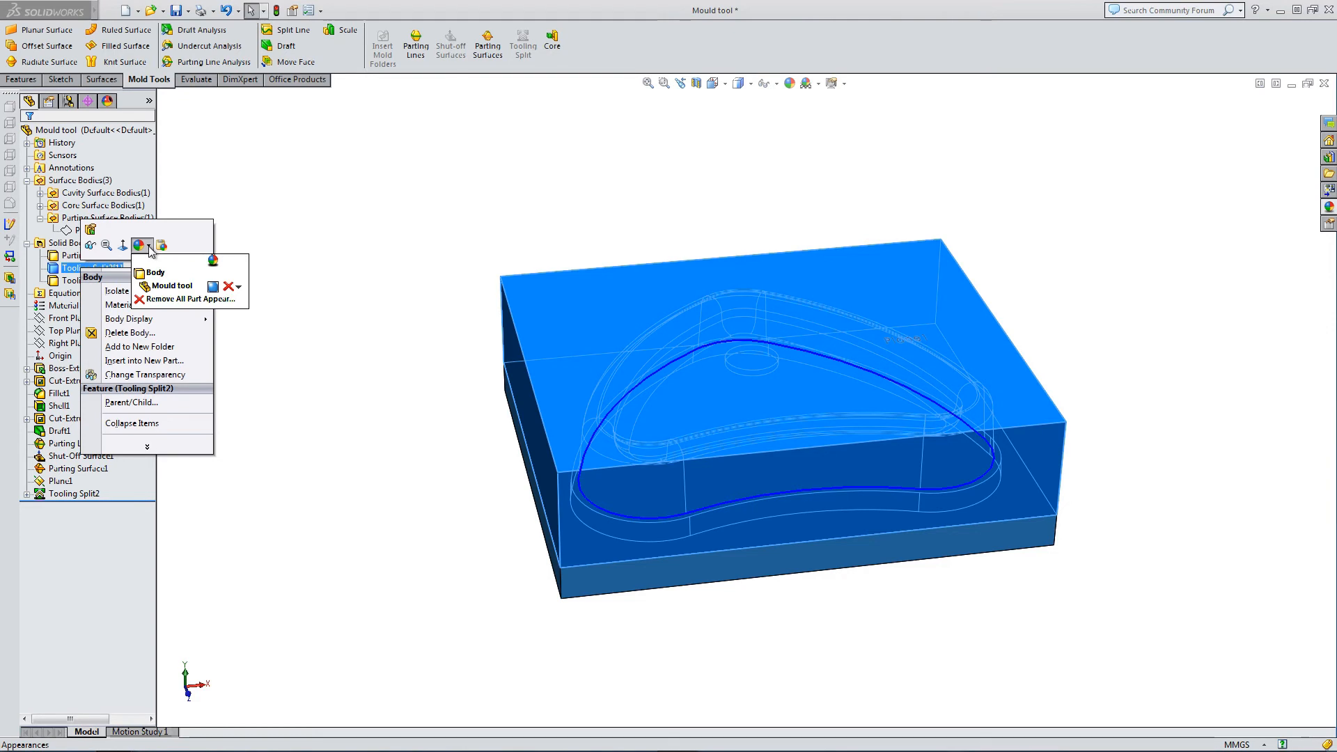
left_click(211, 282)
left_click(55, 430)
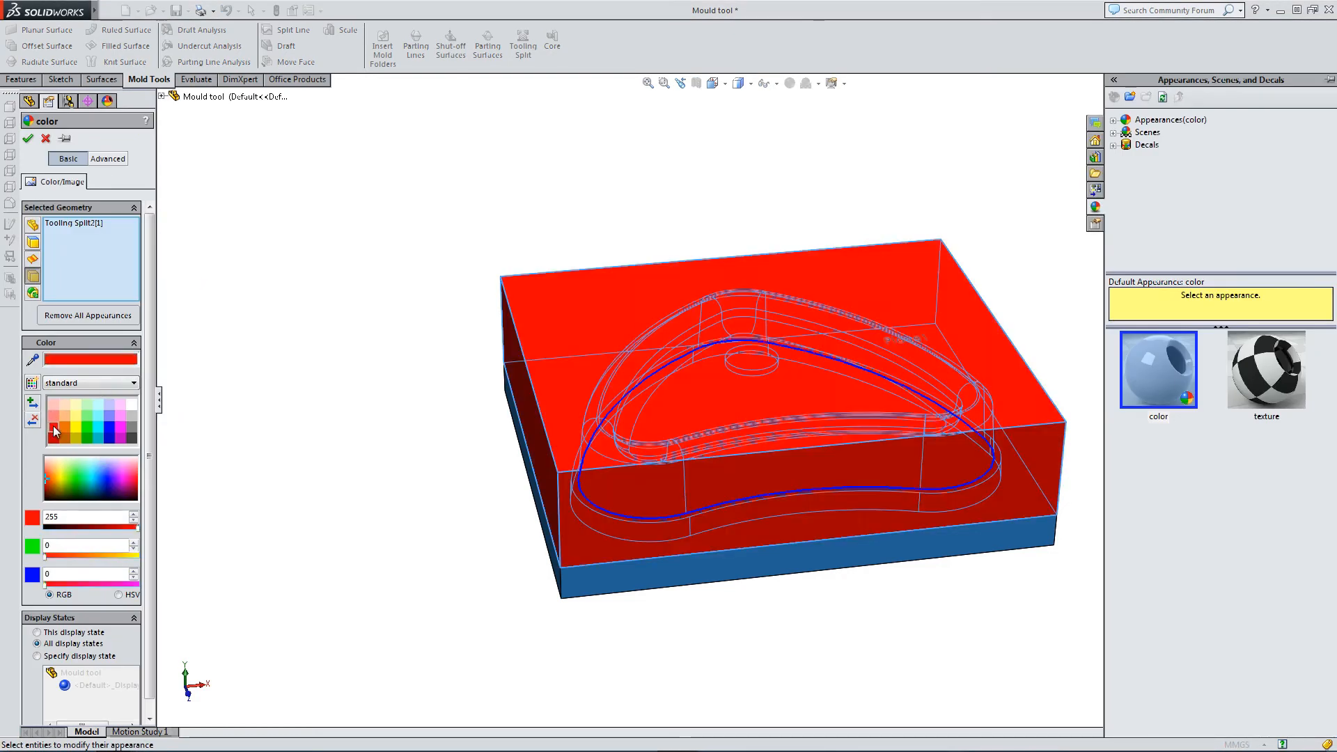
left_click(28, 138)
Colour the lower mould block body, Tooling Split2[2], yellow from the standard colour palette
left_click(94, 281)
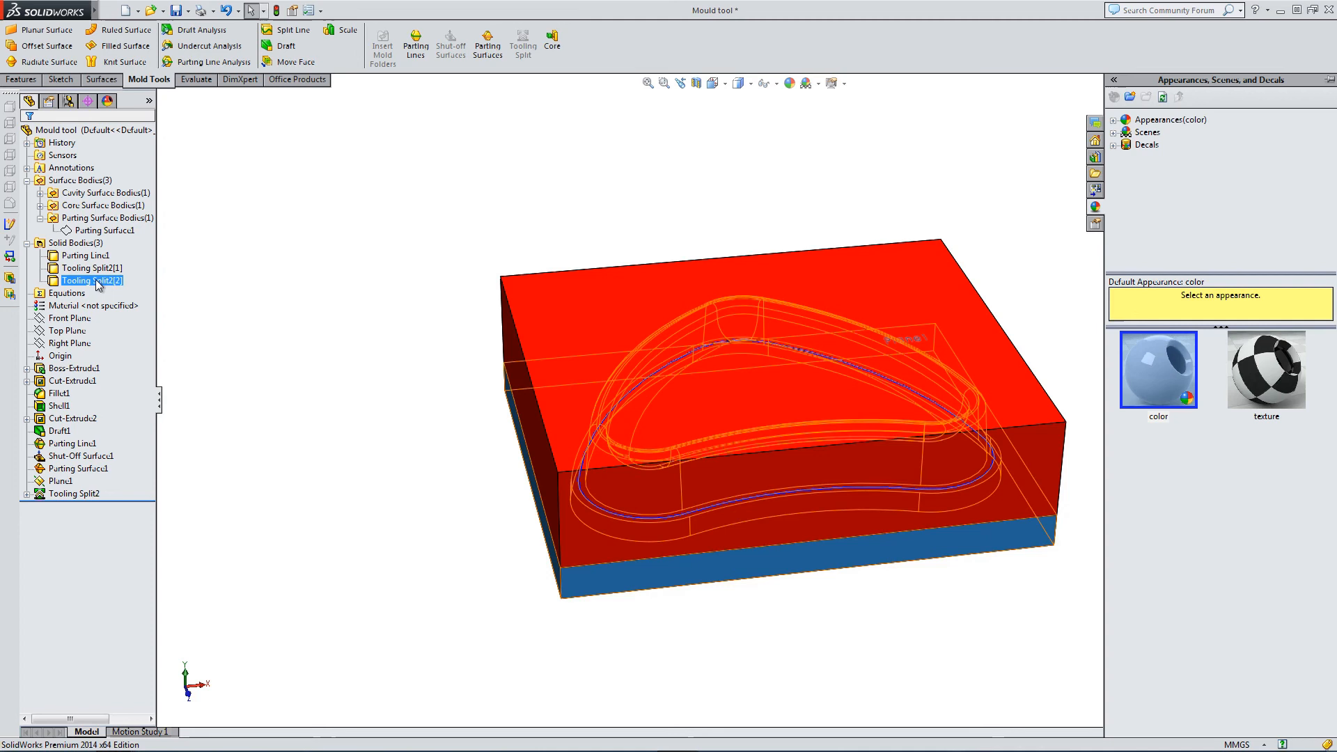
left_click(89, 269, "ctrl")
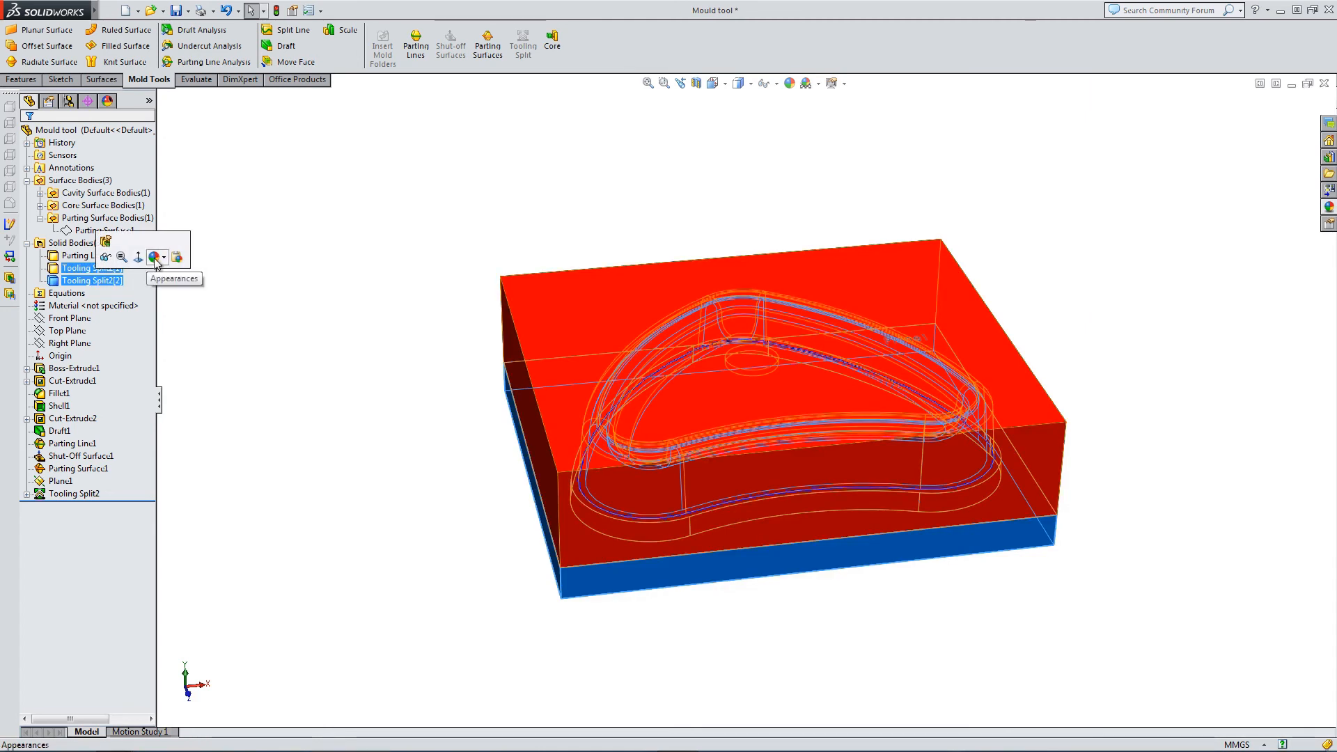
left_click(159, 259)
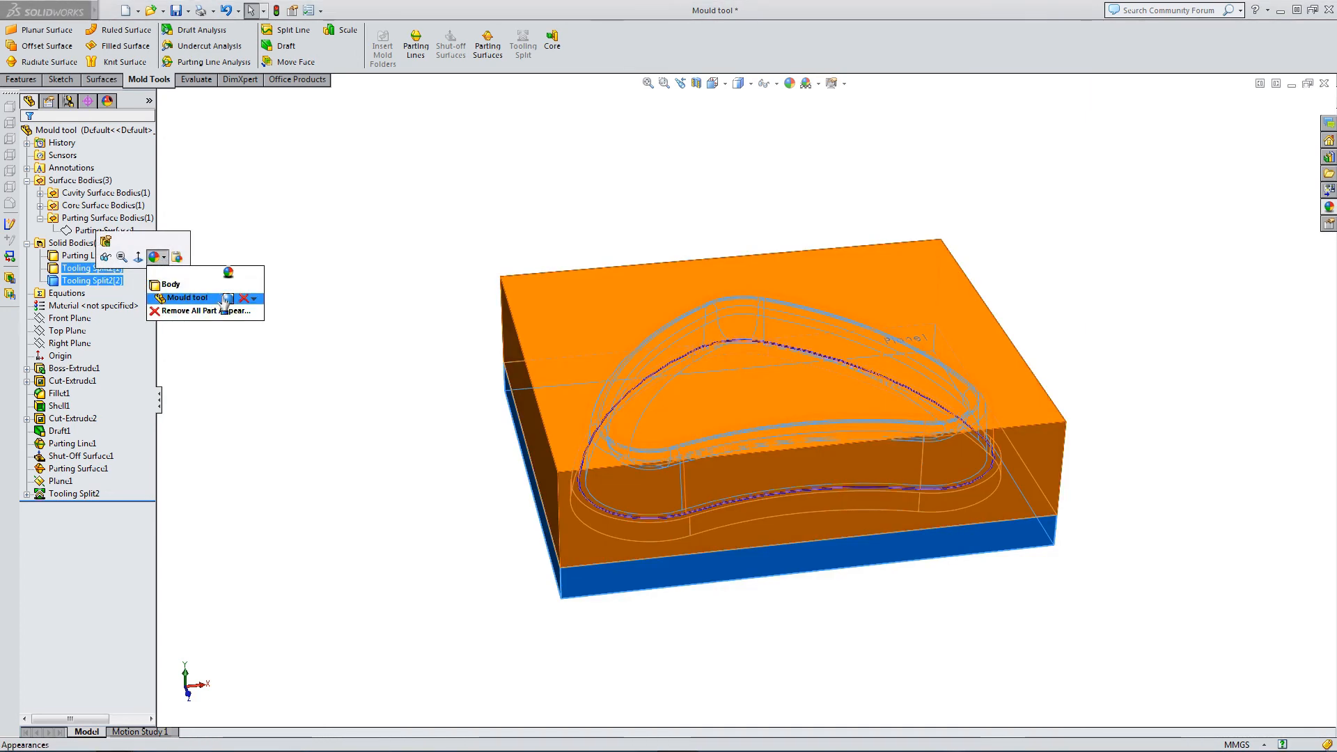
left_click(224, 307)
left_click(75, 428)
left_click(28, 137)
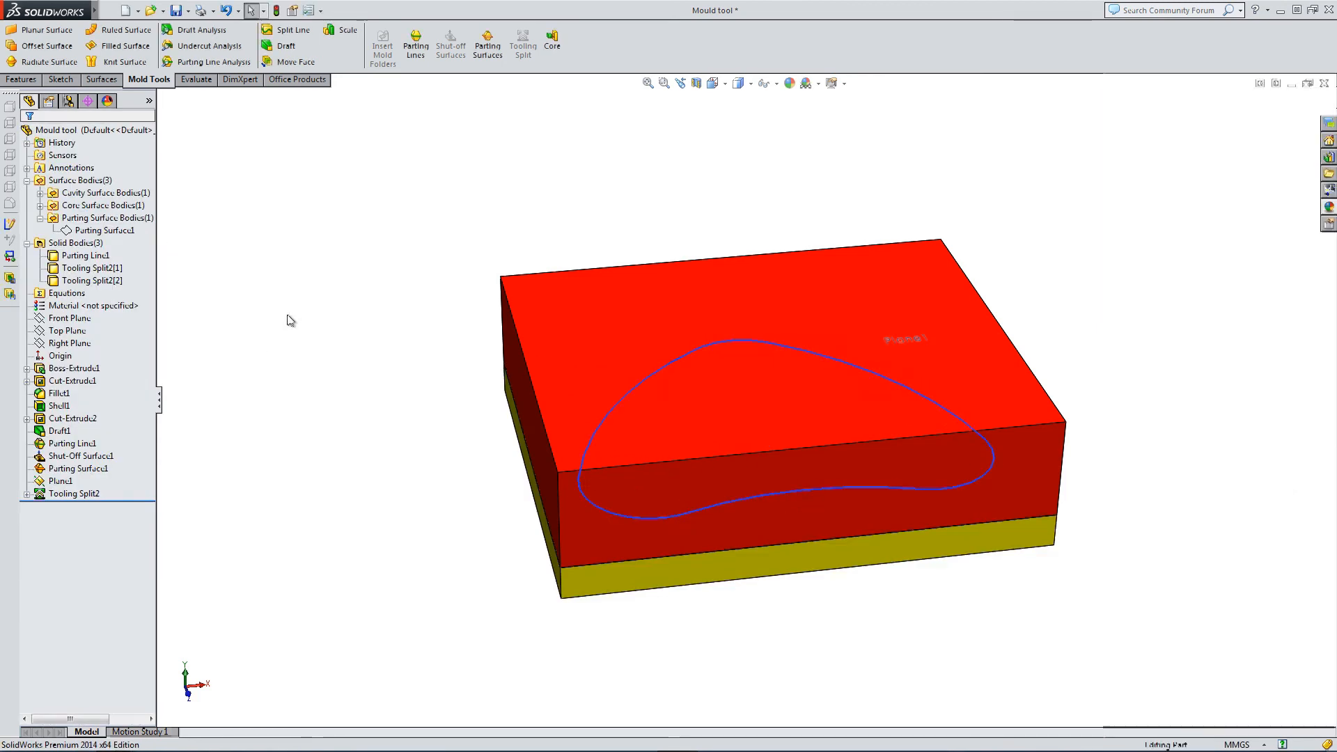
Turn off the display of parting lines so that the blue outline on the mould block is hidden
left_click(776, 84)
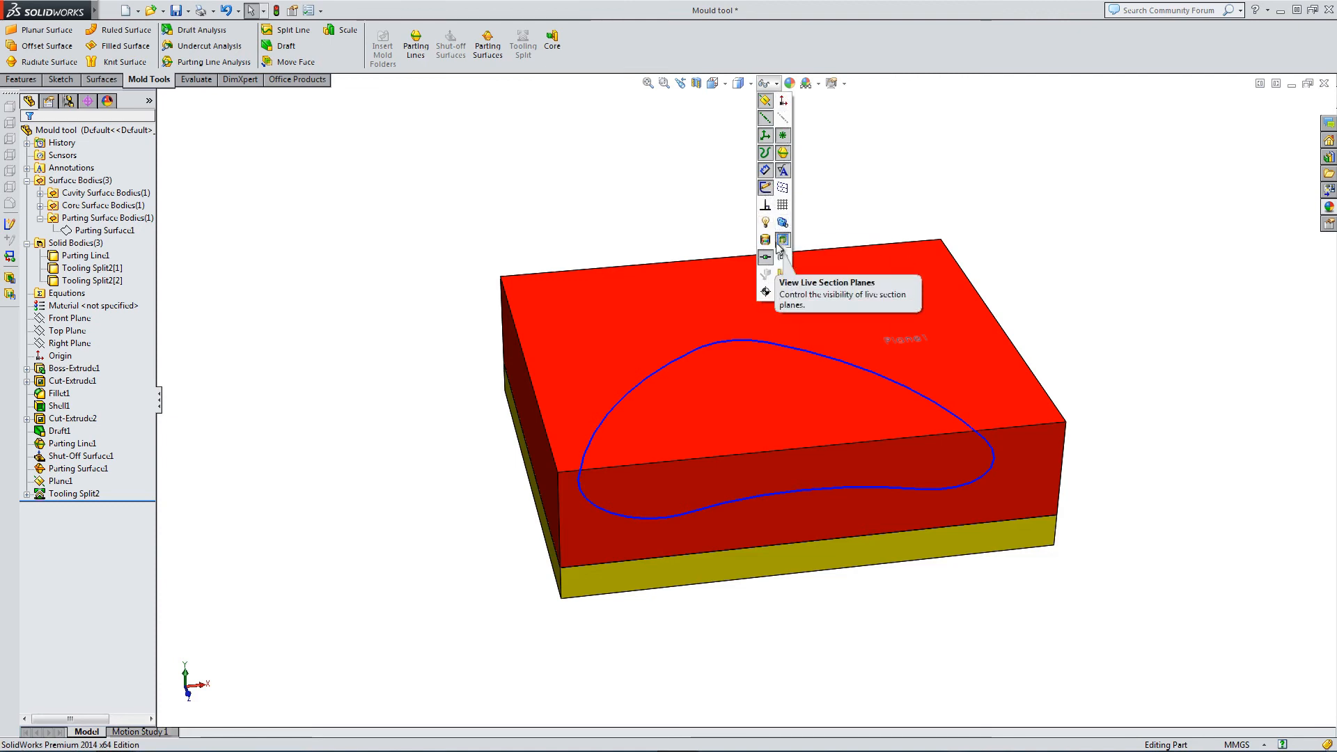
left_click(765, 187)
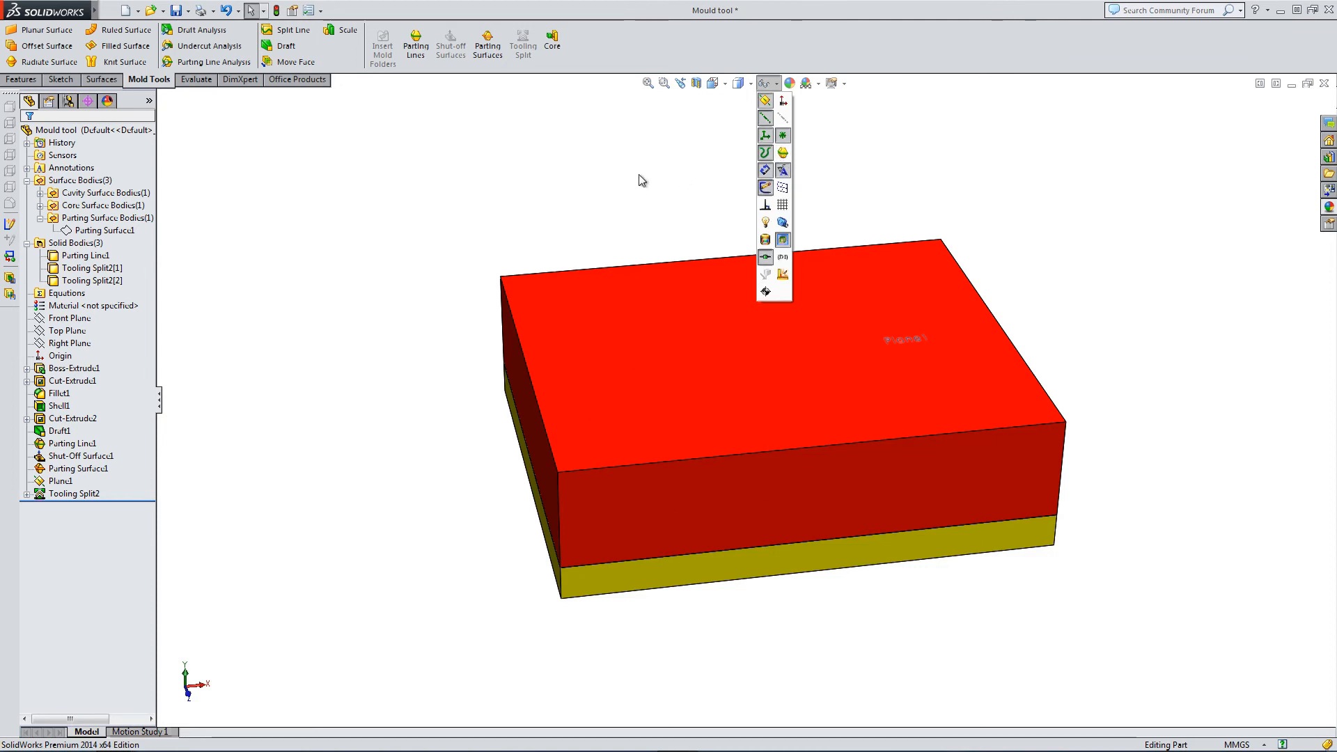
middle_click_drag(640, 175, 633, 178)
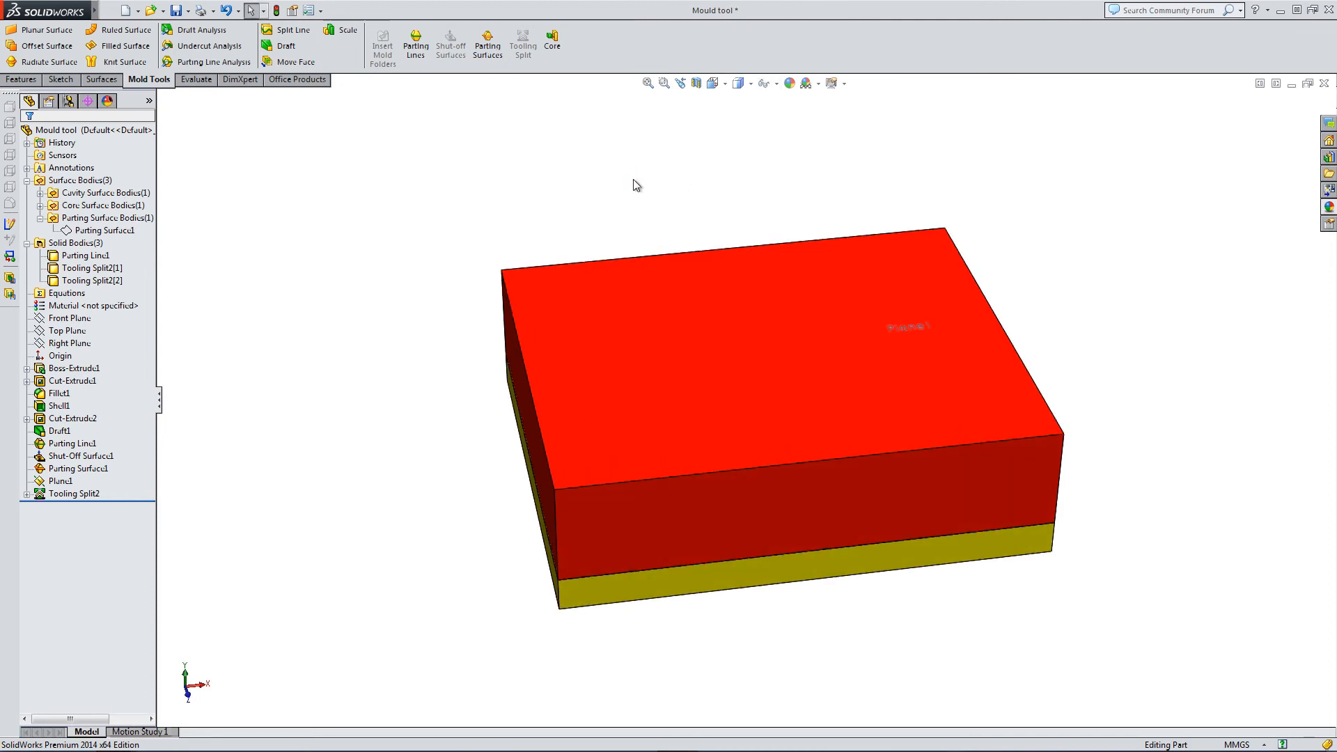
left_click(775, 83)
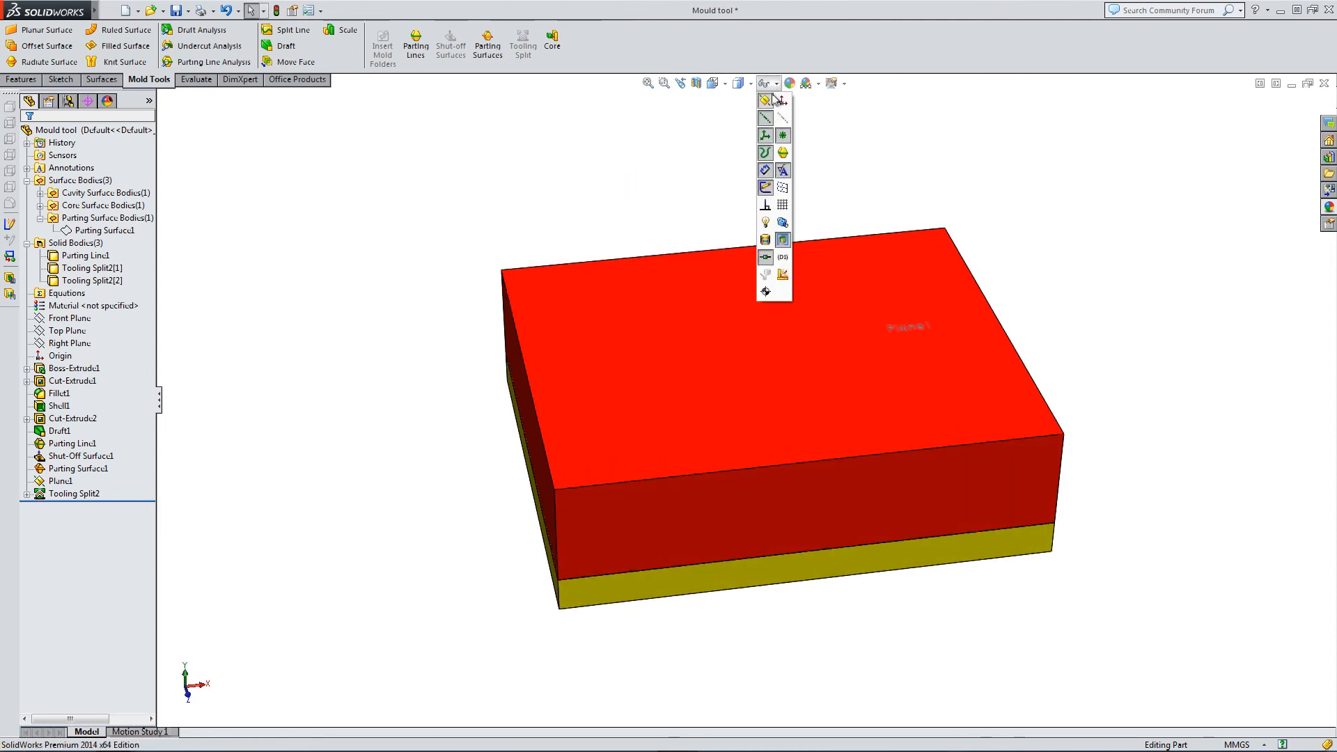
left_click(647, 162)
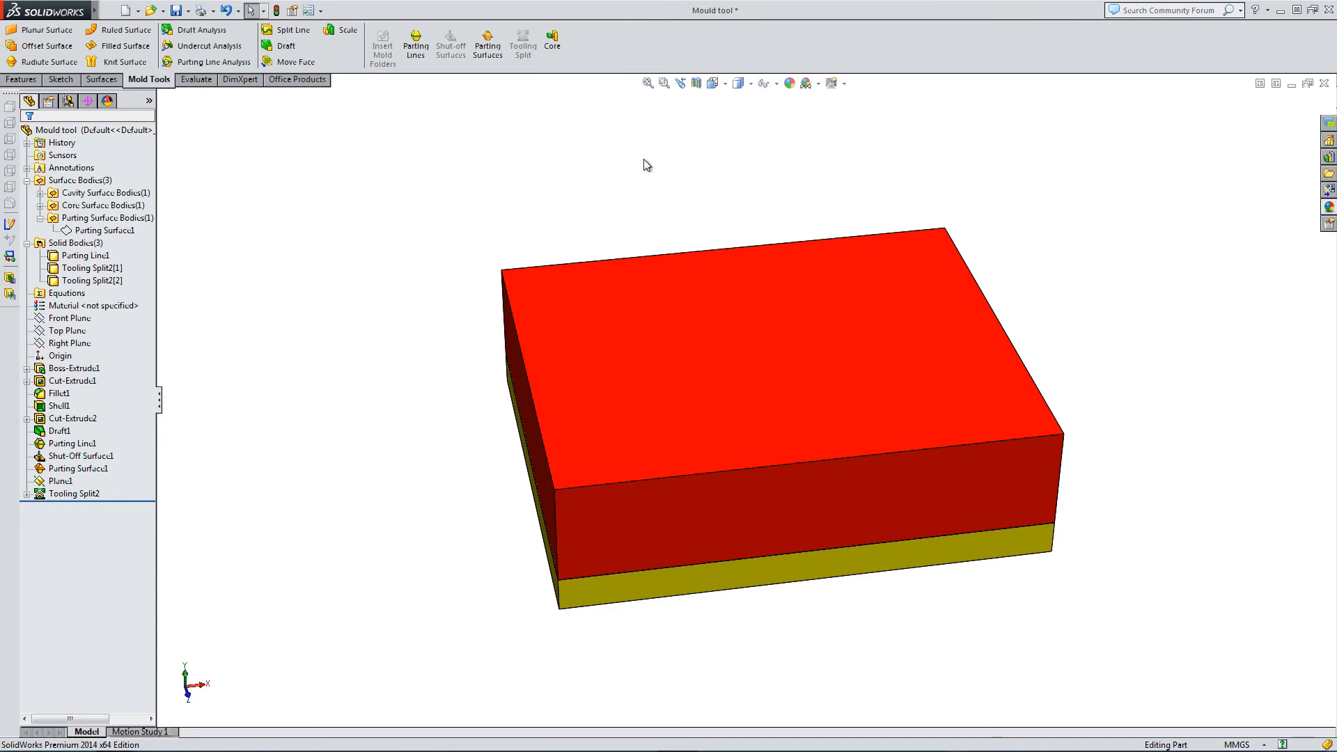
Hide the red upper mould block to expose the plastic part on the yellow block
left_click(590, 344)
left_click(660, 296)
middle_click_drag(410, 259, 316, 310)
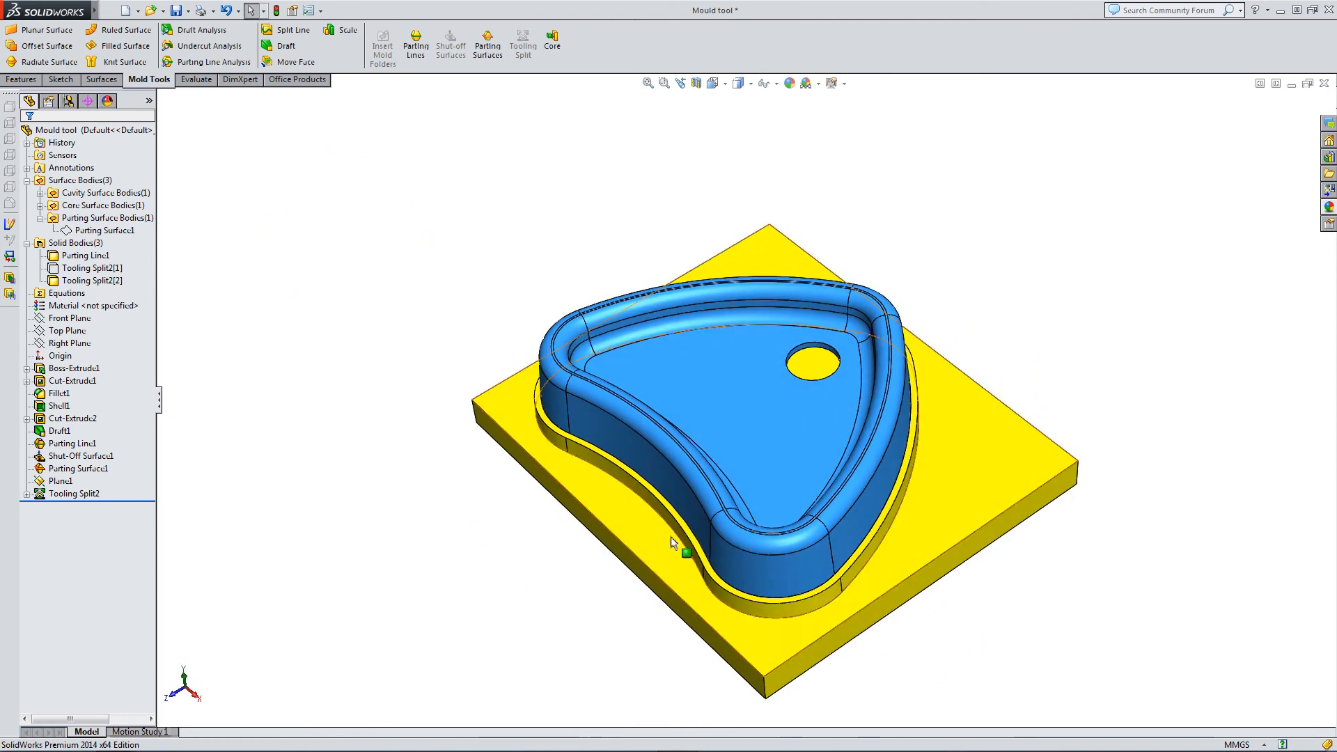
Hide the blue plastic part so that only the yellow lower mould block remains displayed
scroll(724, 508, "down", 6)
middle_click_drag(653, 468, 618, 439)
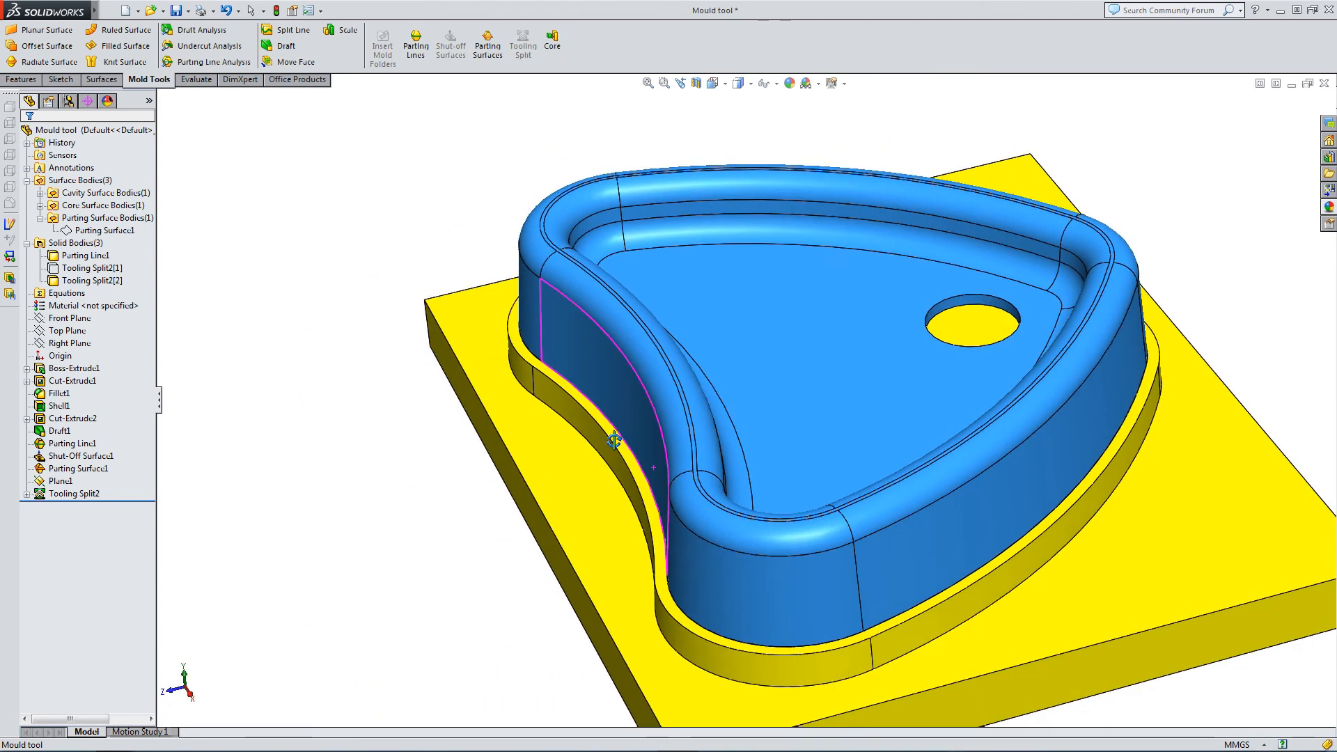
scroll(767, 549, "up", 3)
middle_click_drag(767, 549, 770, 507)
left_click(762, 495)
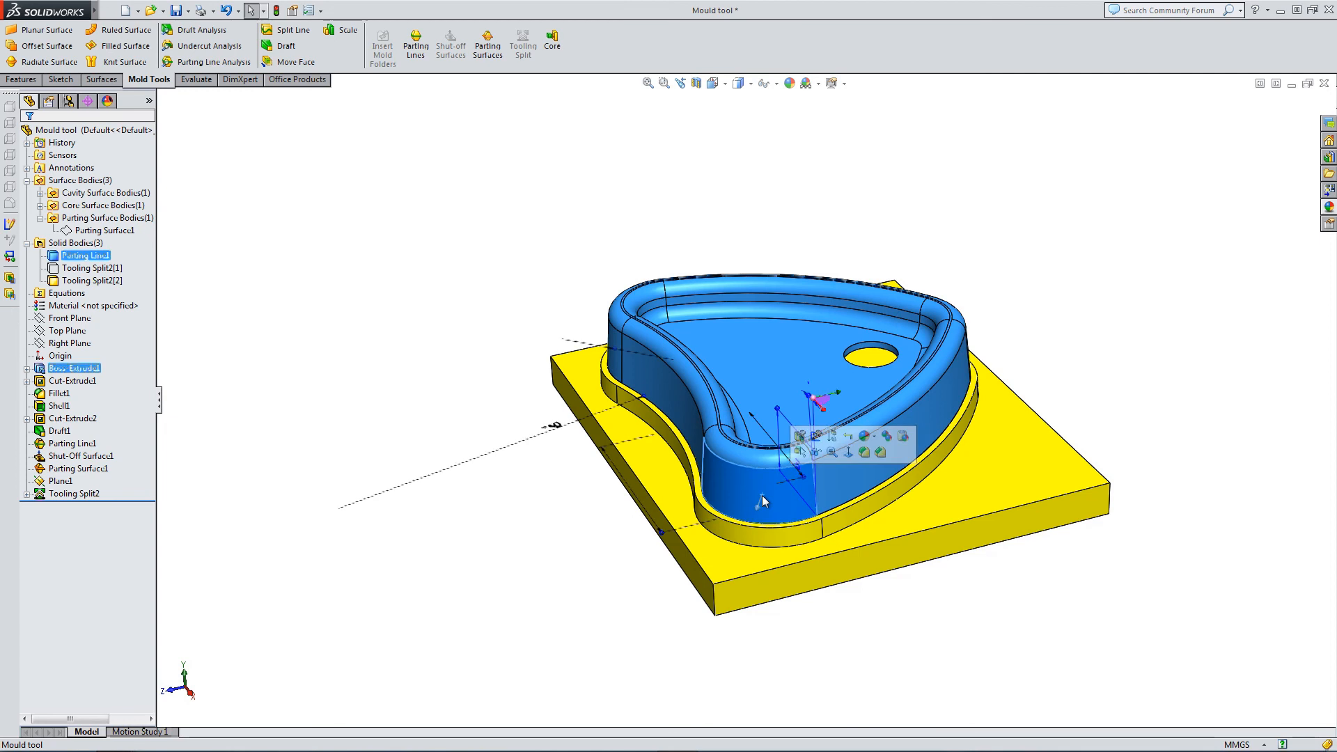
left_click(819, 454)
middle_click_drag(537, 507, 592, 561)
left_click_drag(559, 555, 628, 465)
mouse_move(628, 465)
middle_mouse_down()
mouse_move(633, 426)
mouse_move(773, 418)
mouse_move(878, 506)
mouse_move(635, 462)
middle_mouse_up()
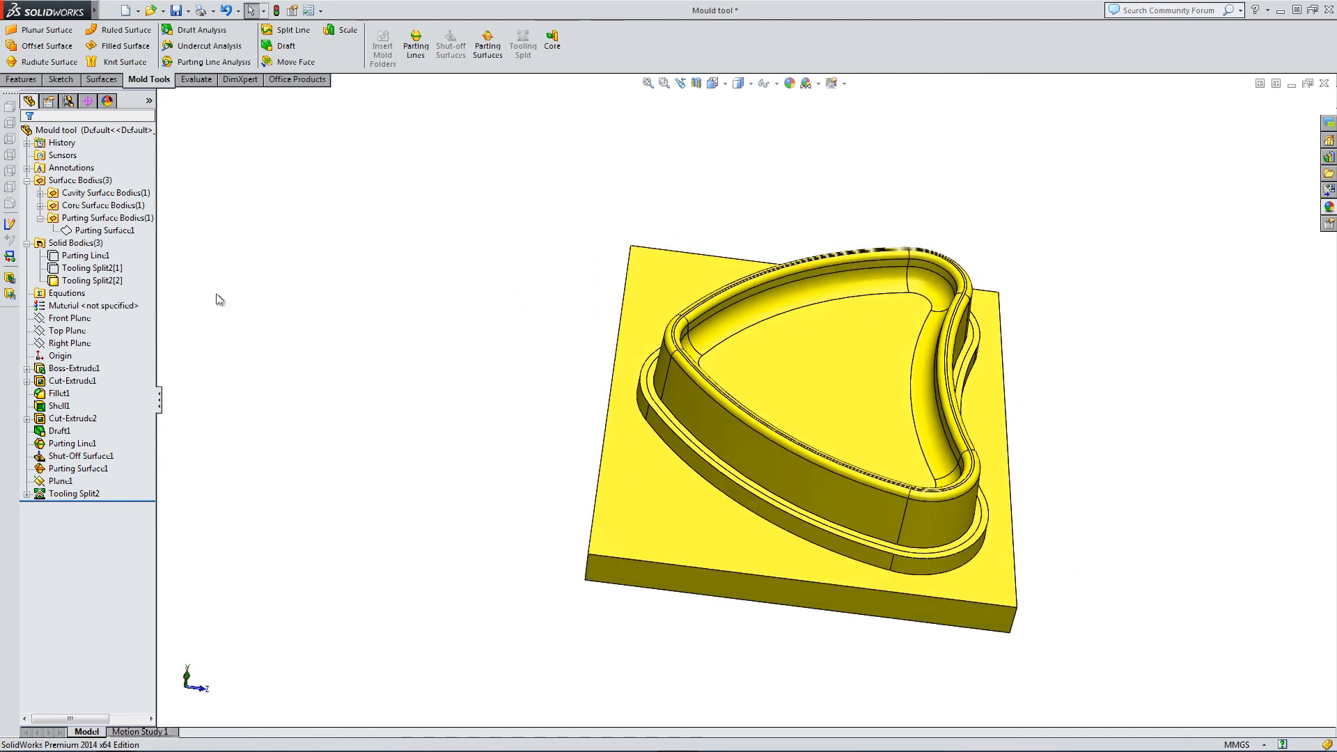
Examine the contents of the core and cavity surface body folders in the model tree
left_click(40, 206)
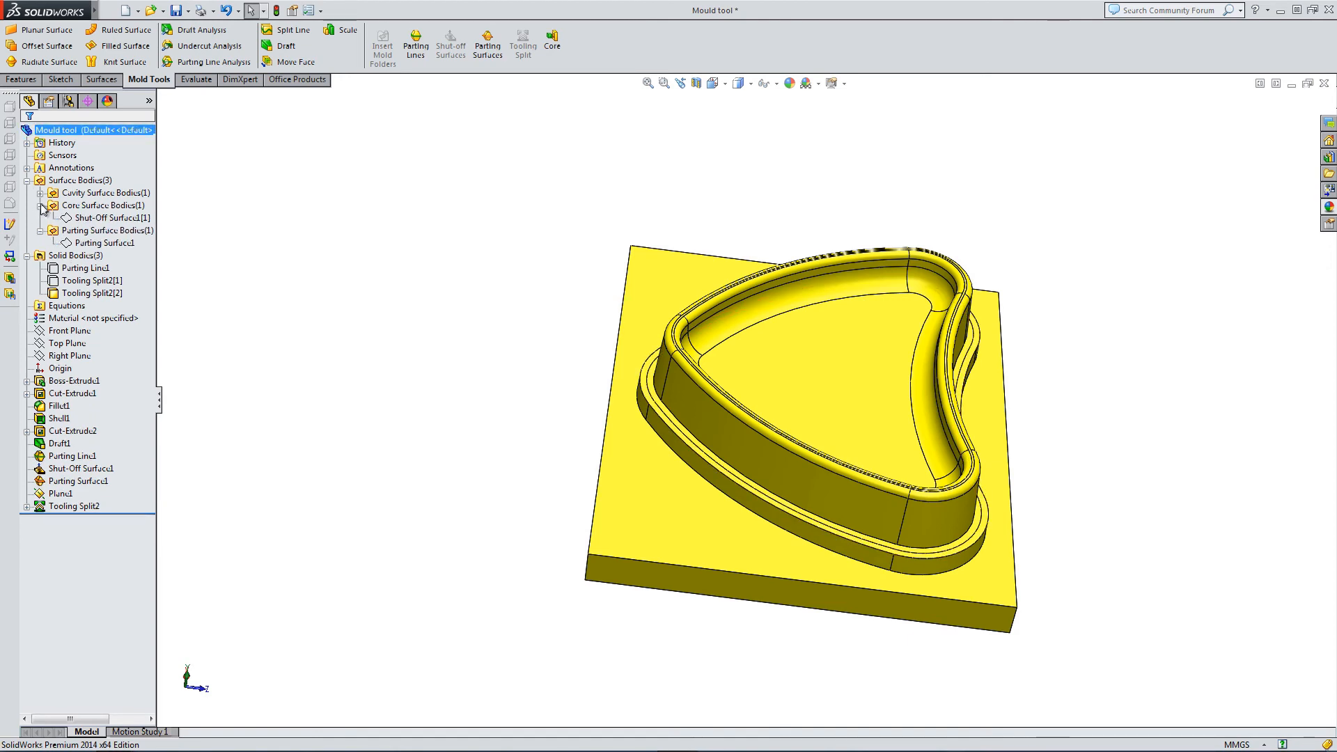
left_click(39, 193)
left_click(40, 193)
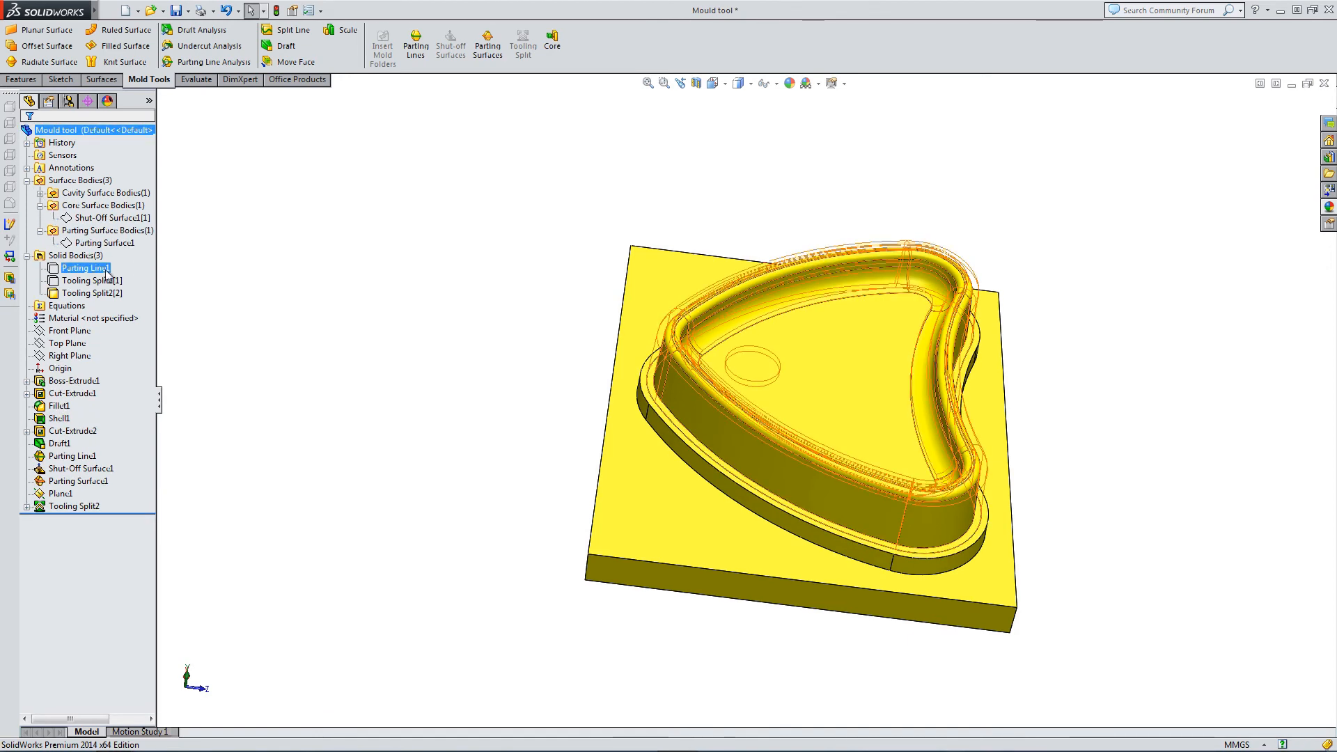
left_click(60, 182)
left_click(303, 250)
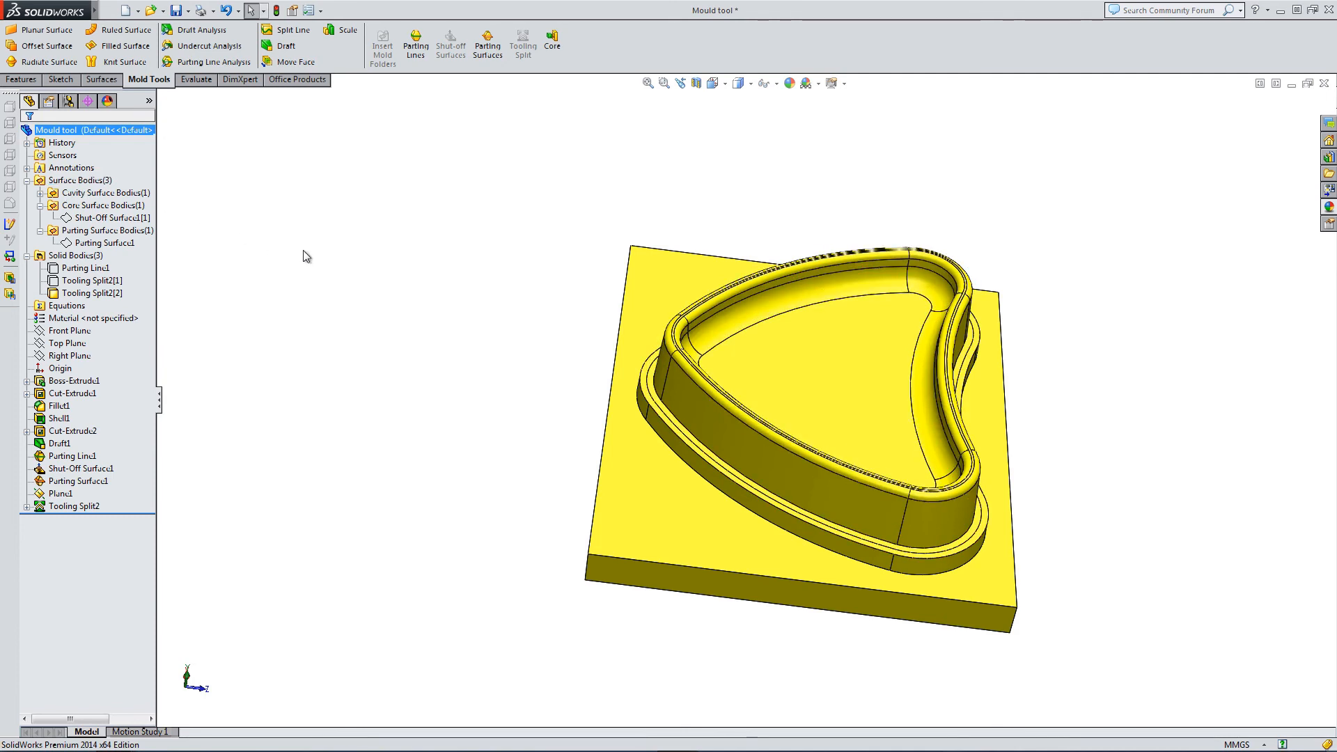
Hide the yellow lower mould block and show the red upper mould block instead
middle_click_drag(638, 418, 373, 466)
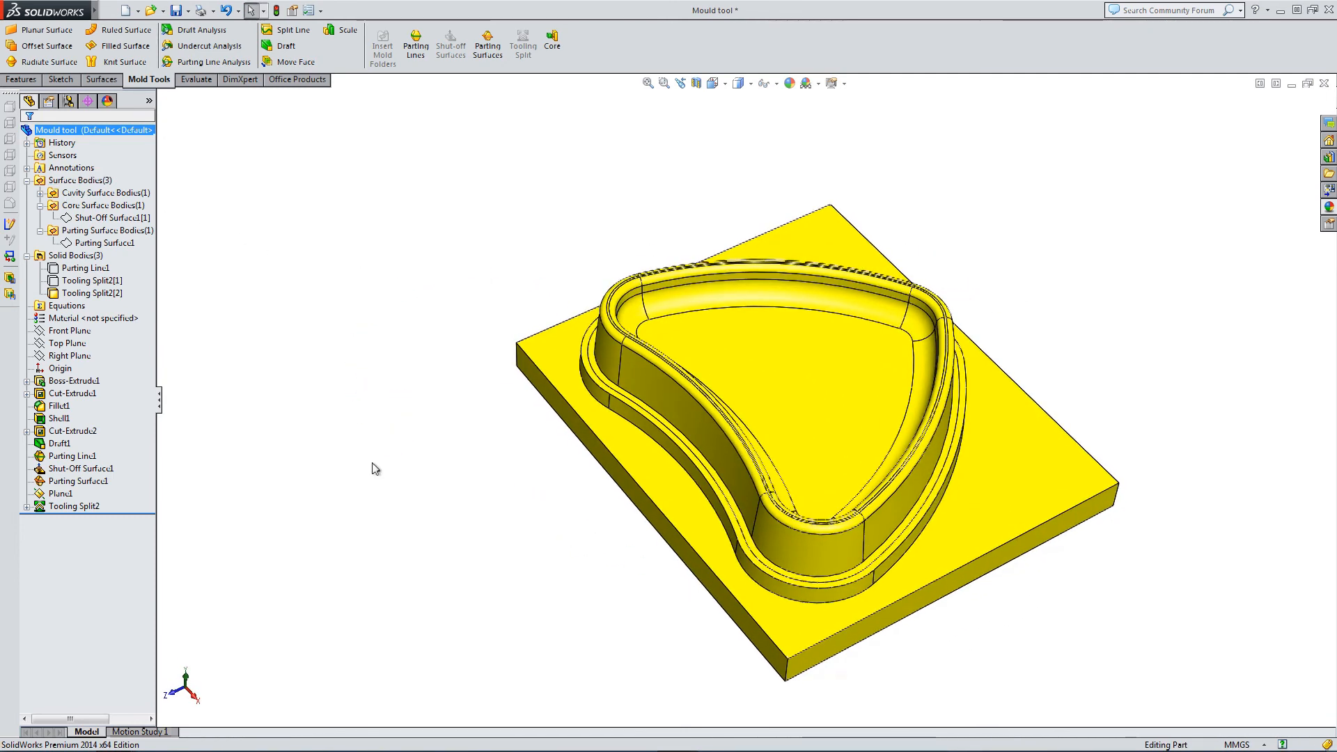
left_click(87, 280)
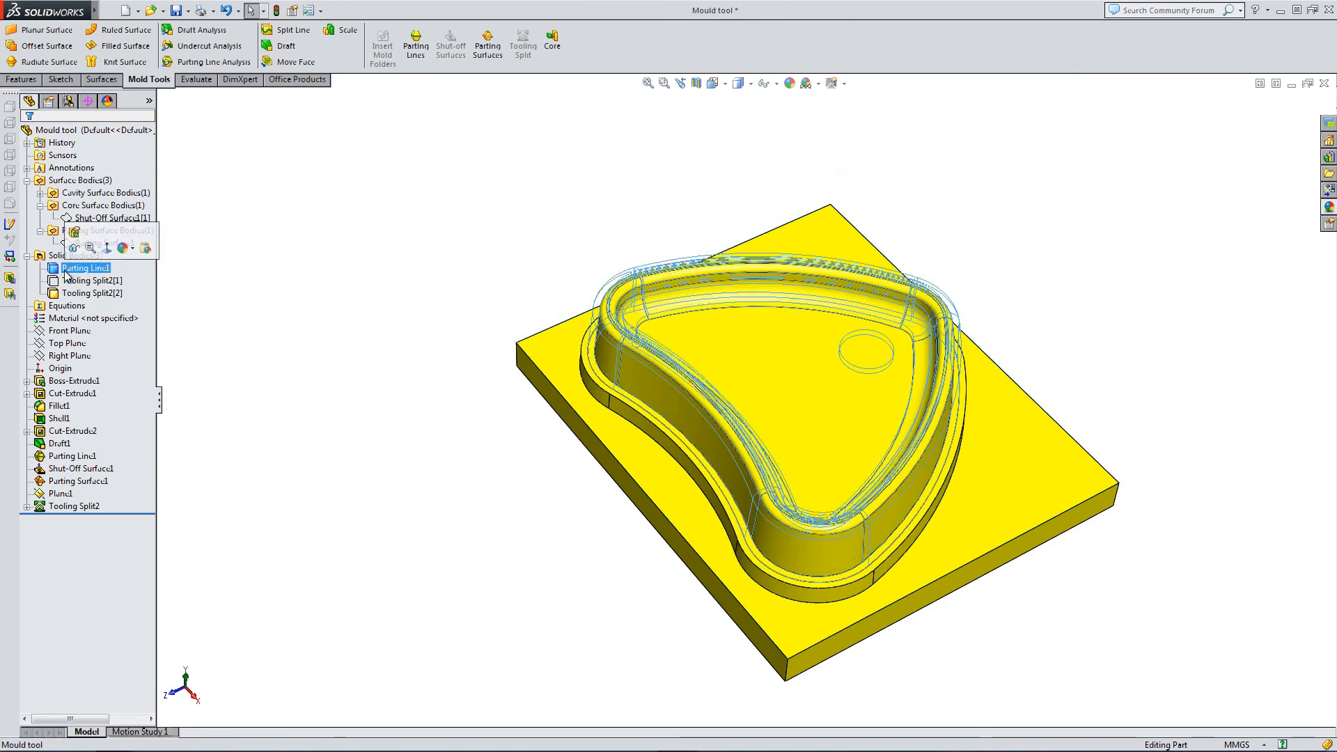
left_click(90, 293)
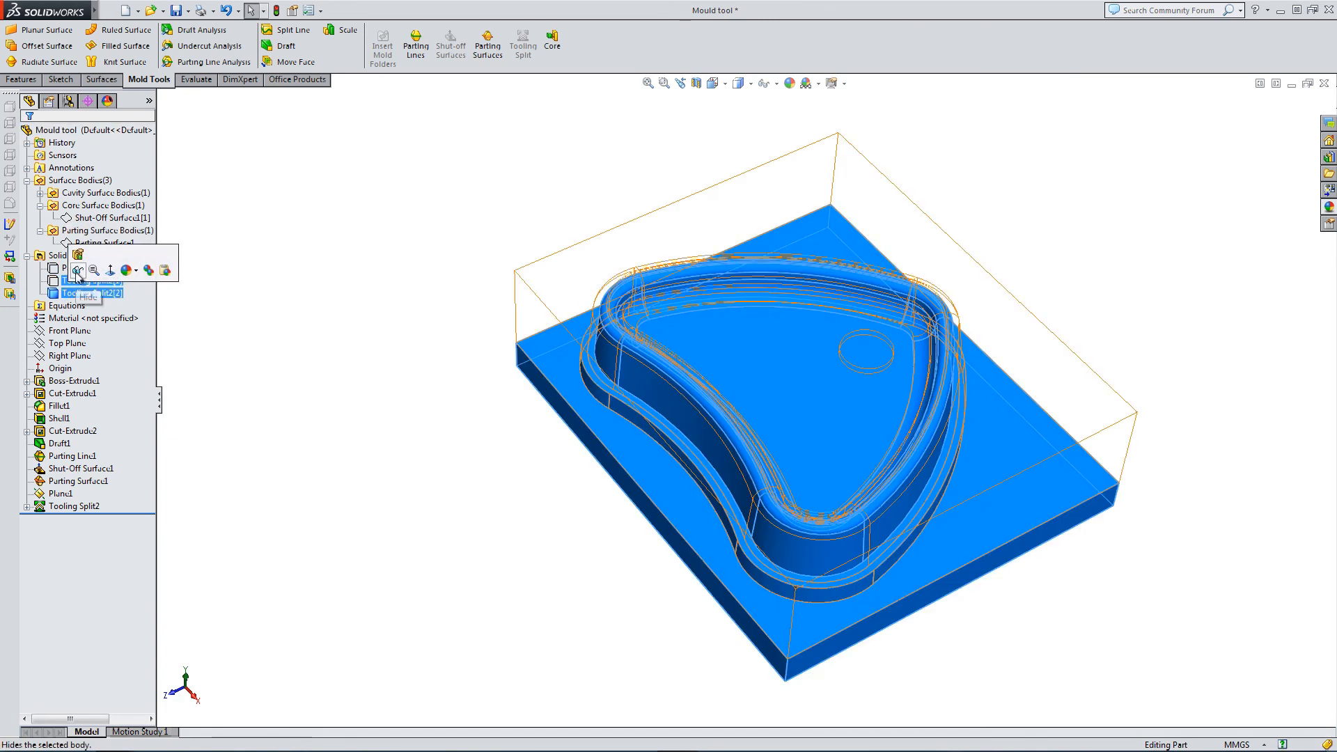
left_click(77, 269)
left_click(83, 268)
left_click(87, 281, "ctrl")
left_click(84, 258)
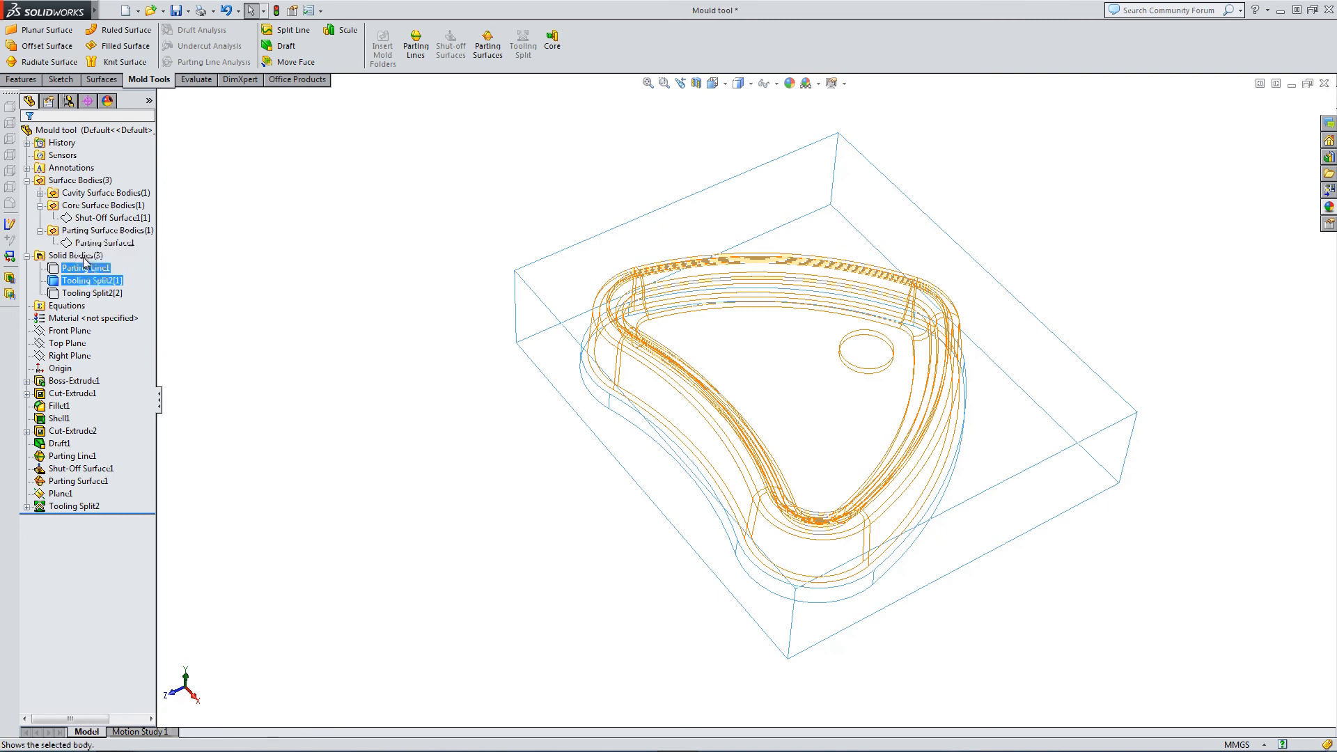
Inspect the cavity side of the red upper mould block and show the blue plastic part inside it
middle_click_drag(301, 389, 442, 132)
middle_click_drag(466, 557, 412, 305)
left_click(412, 305)
middle_click_drag(741, 459, 784, 431)
scroll(788, 397, "down", 2)
middle_click(800, 337)
mouse_move(800, 336)
middle_mouse_down()
mouse_move(780, 439)
mouse_move(792, 336)
middle_mouse_up()
left_click(85, 267)
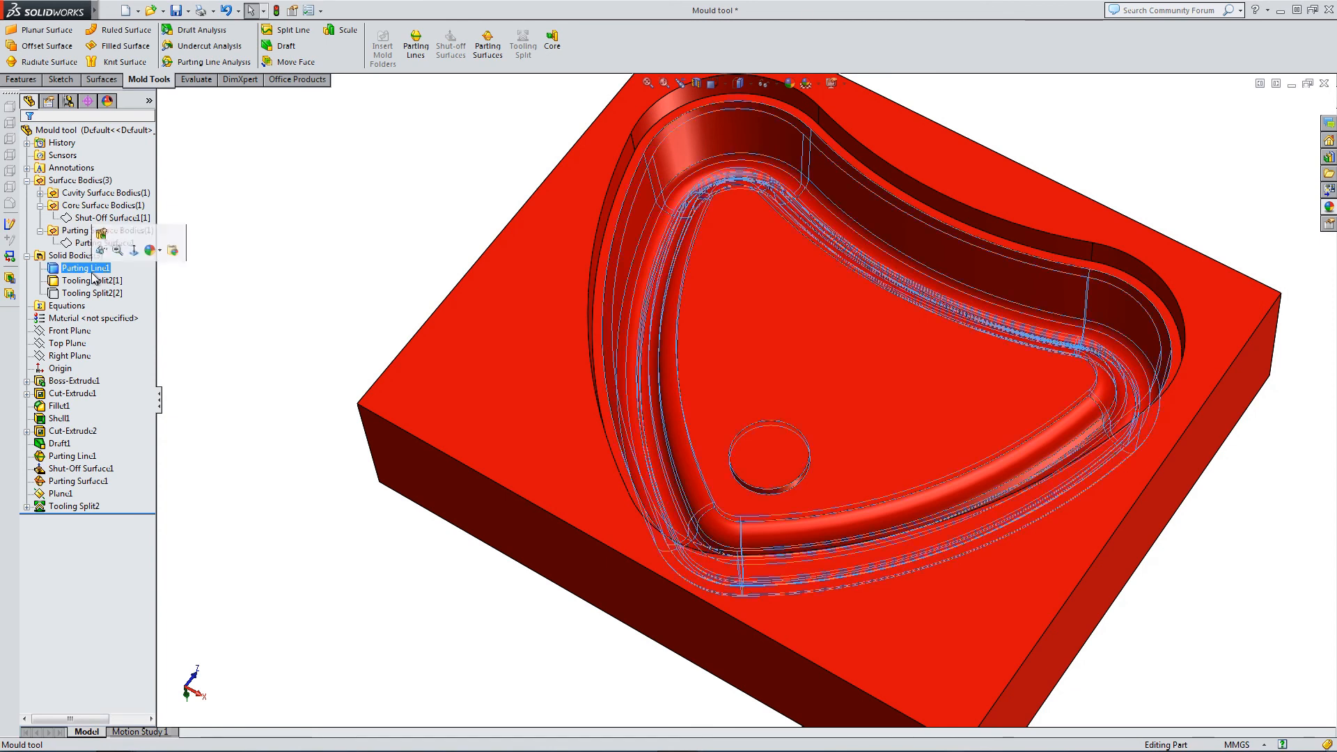
left_click(104, 250)
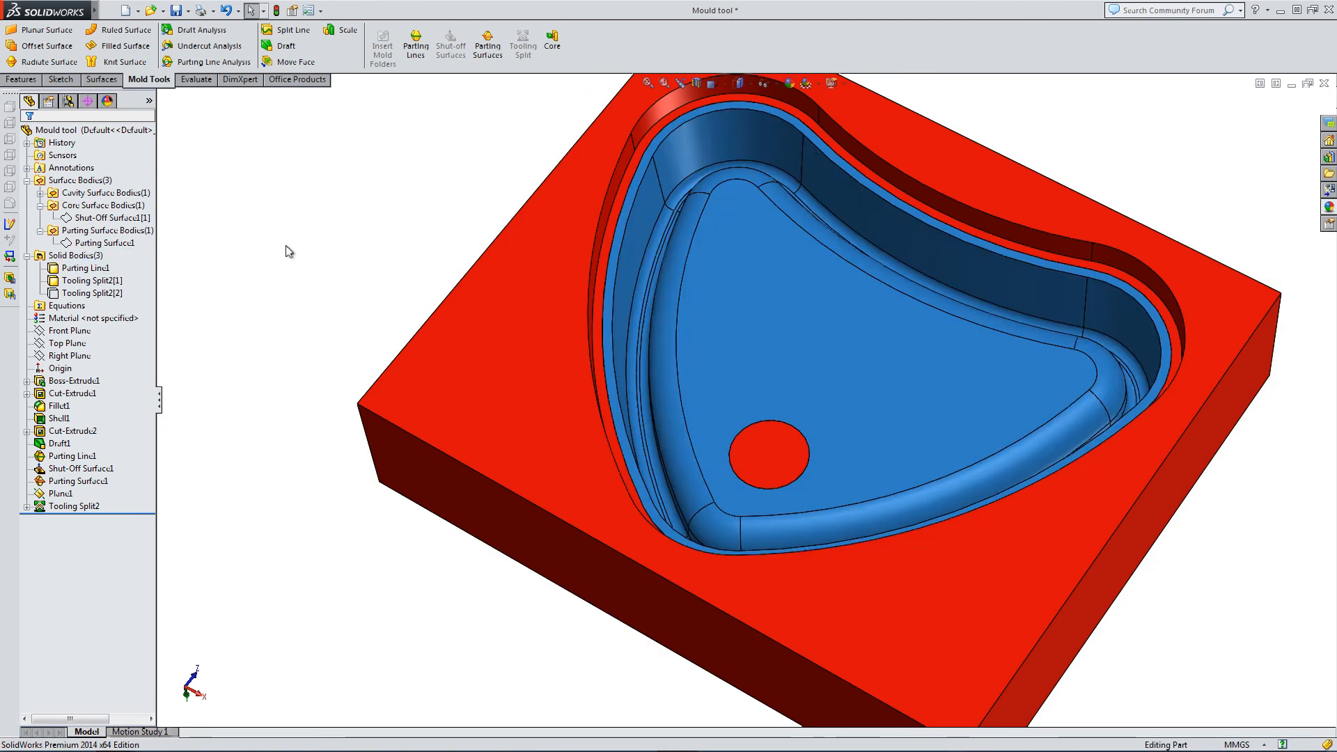
Examine how the plastic part sits in the red block and show the yellow lower mould block again
scroll(478, 352, "up", 3)
middle_click_drag(568, 309, 558, 409)
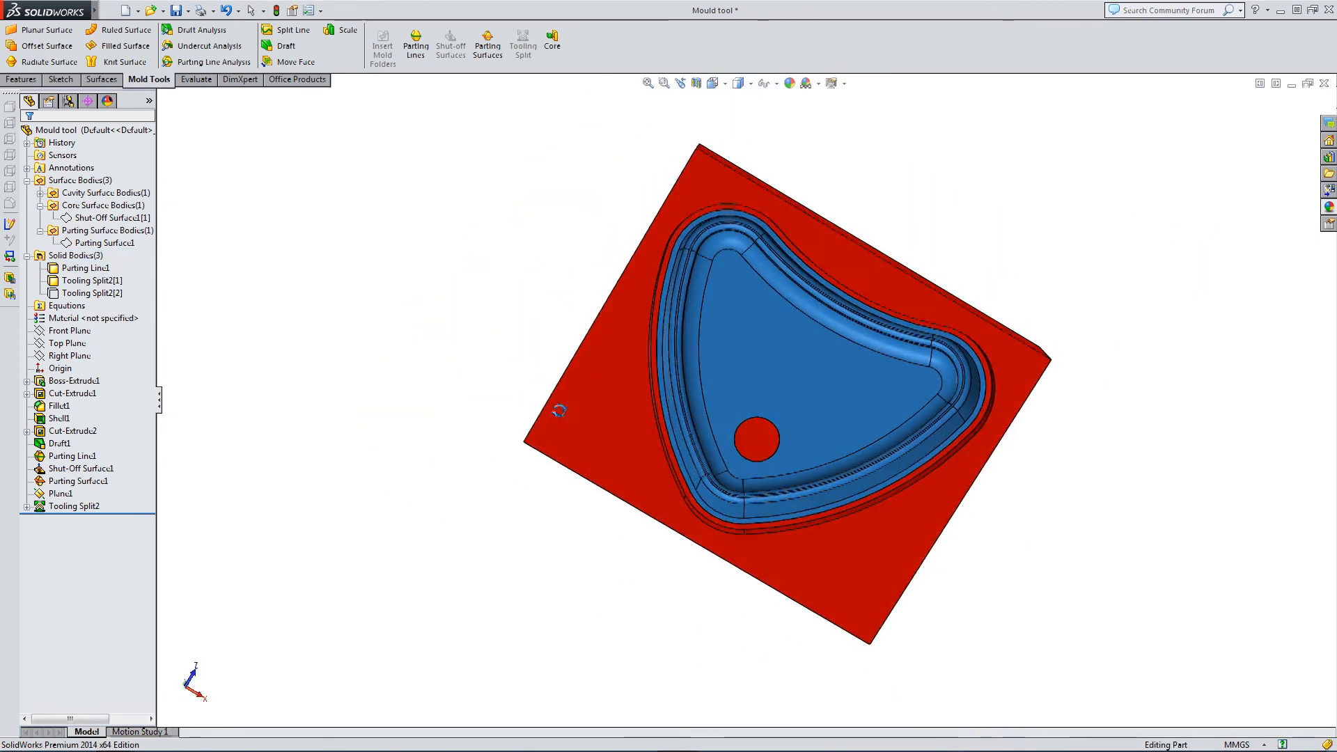
middle_click_drag(627, 292, 609, 143)
scroll(596, 337, "down", 2)
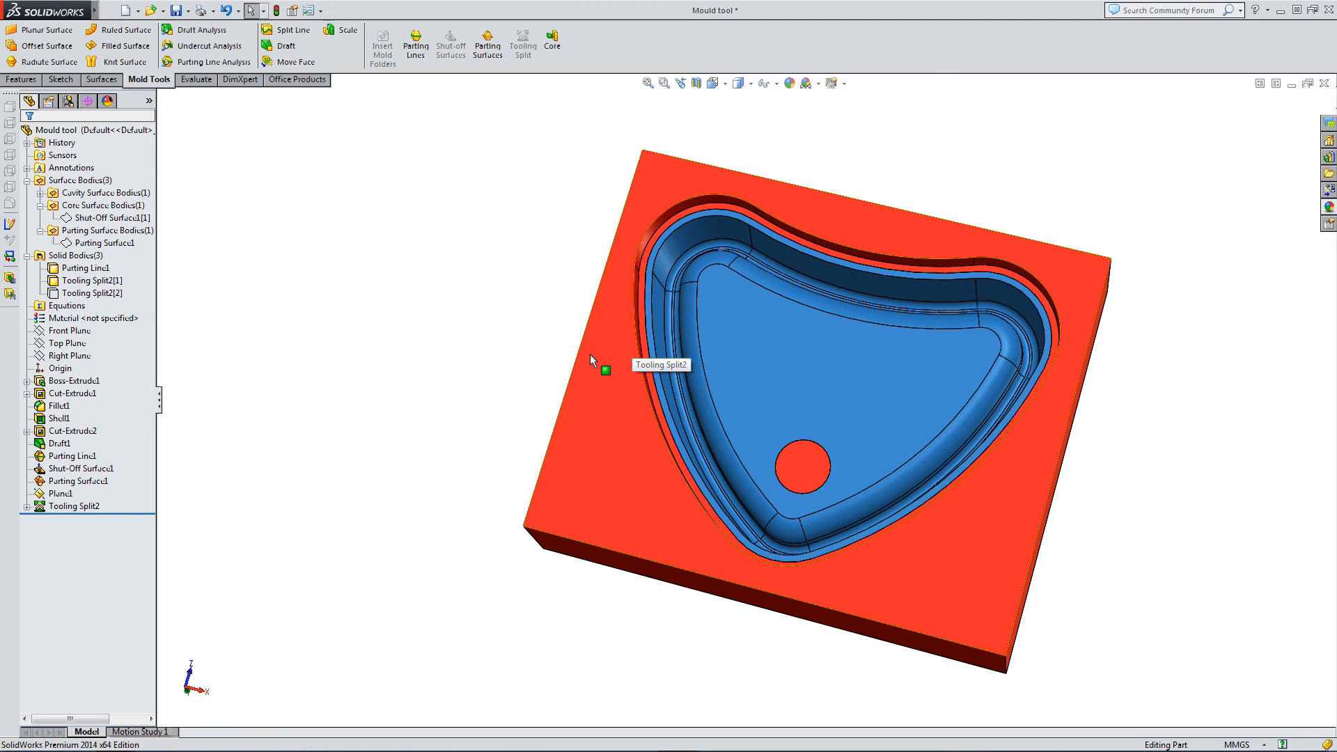
right_click(82, 292)
left_click(87, 270)
left_click(295, 319)
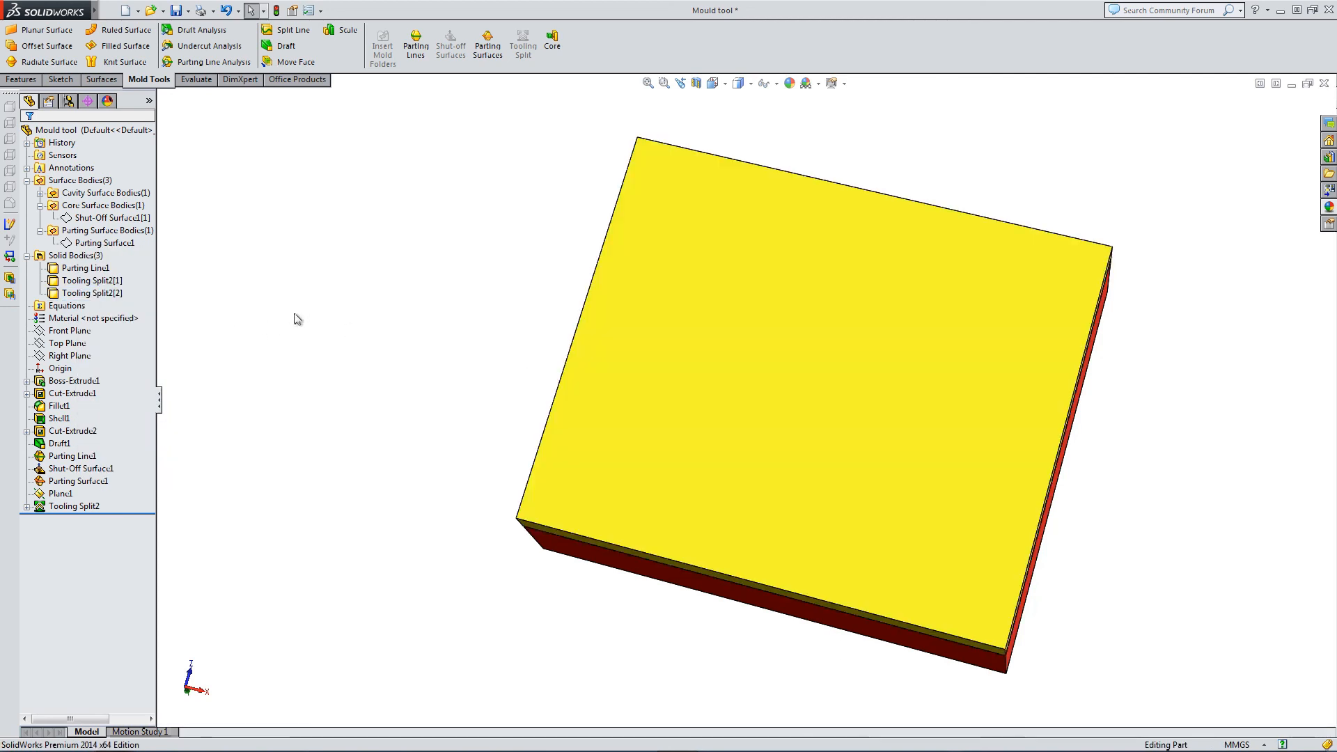
Create a section view of the closed mould on the Right Plane at 0.00 mm with the cutting direction reversed
middle_click_drag(651, 203, 660, 448)
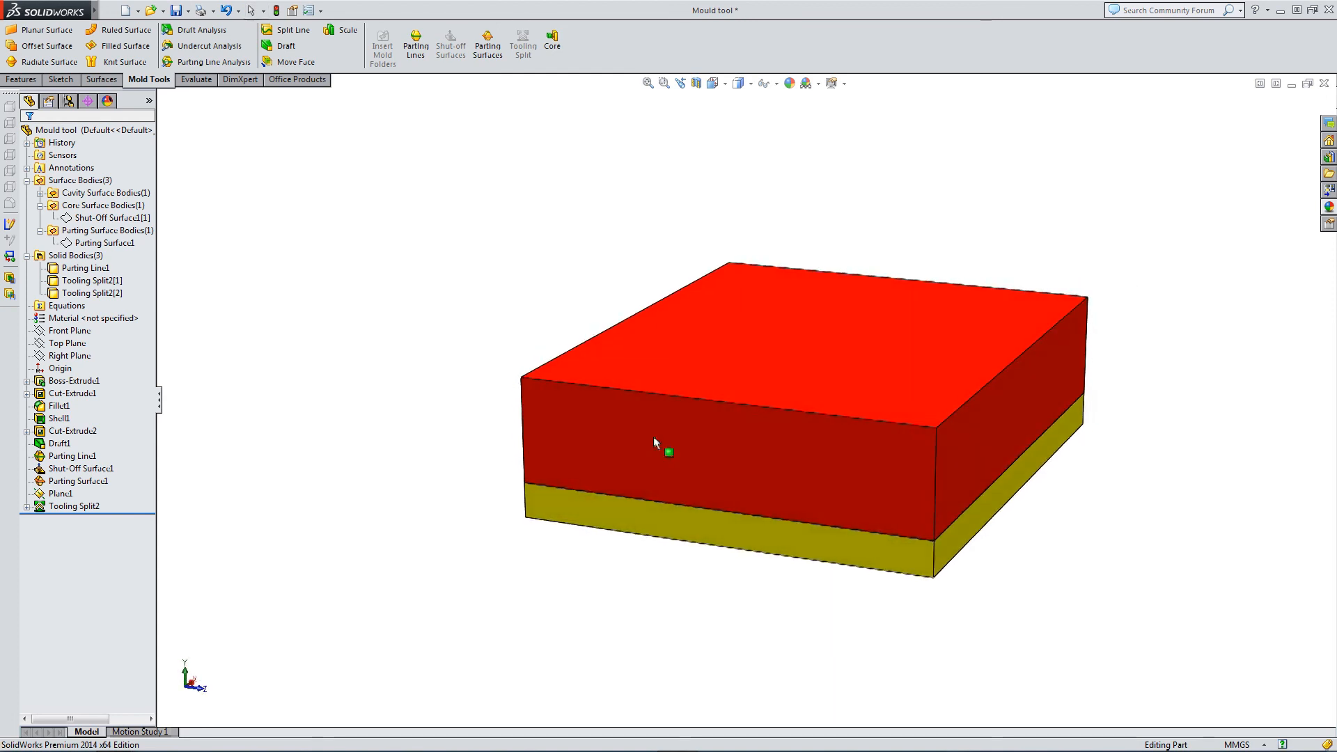
left_click(696, 83)
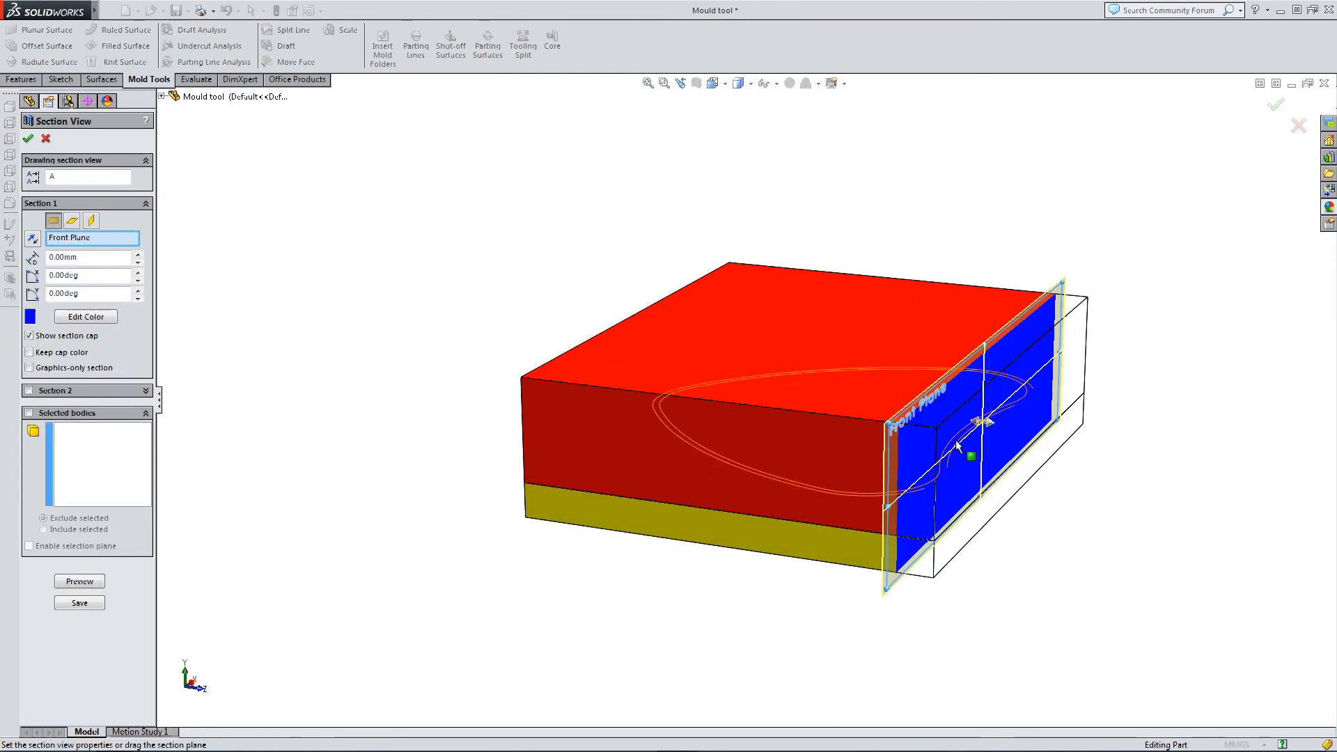
left_click(71, 221)
left_click(90, 221)
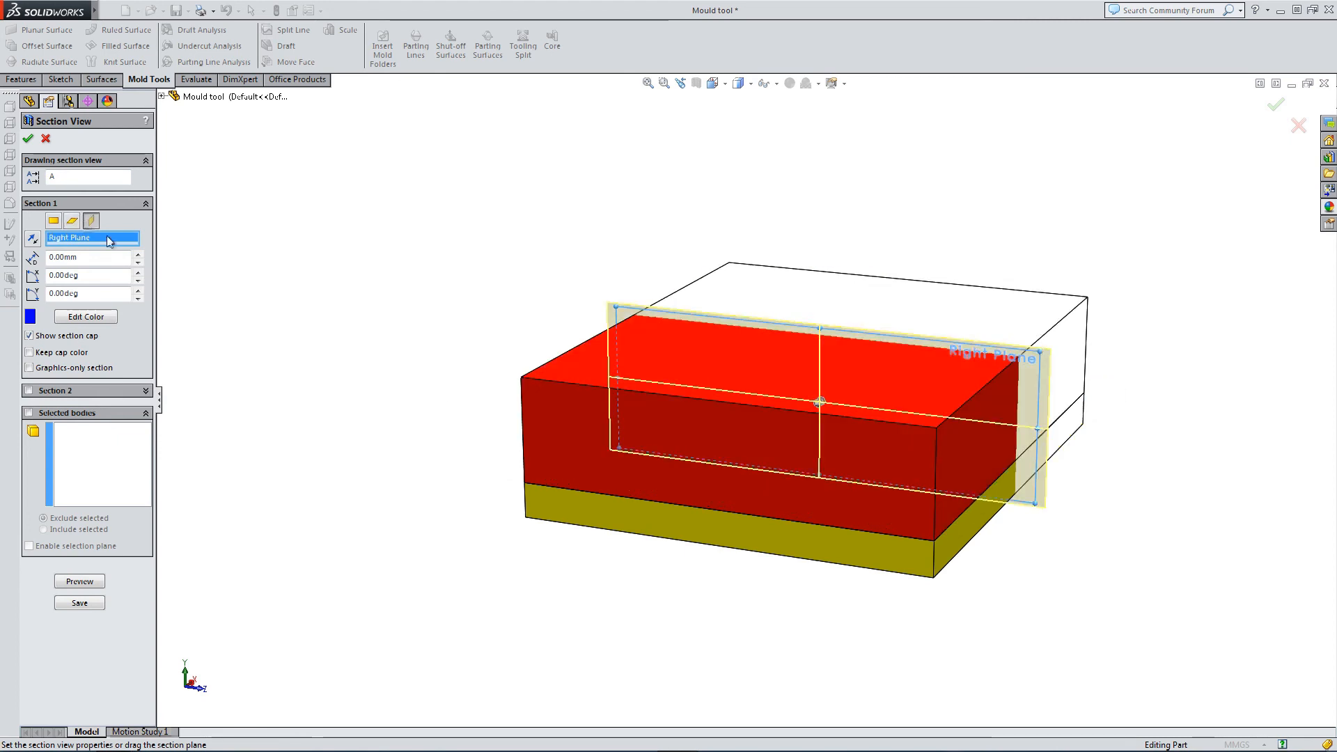
left_click(35, 239)
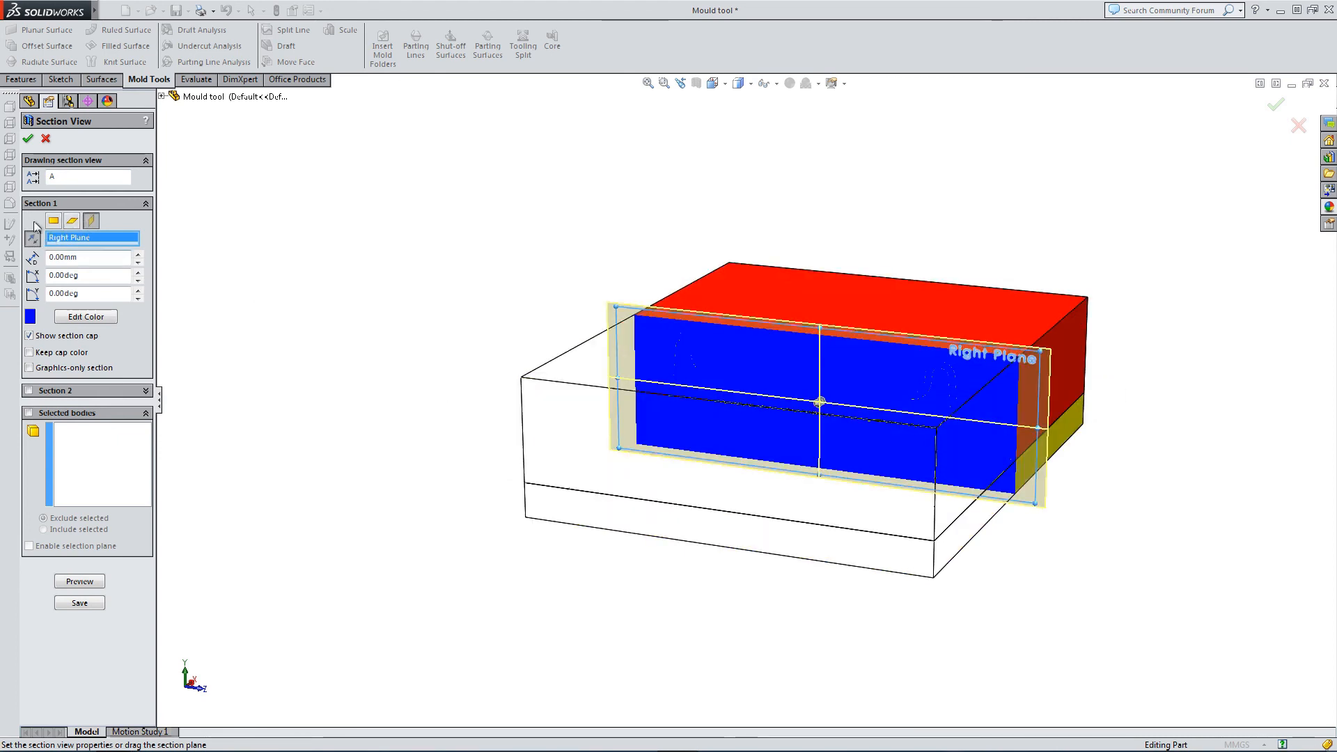
left_click(28, 138)
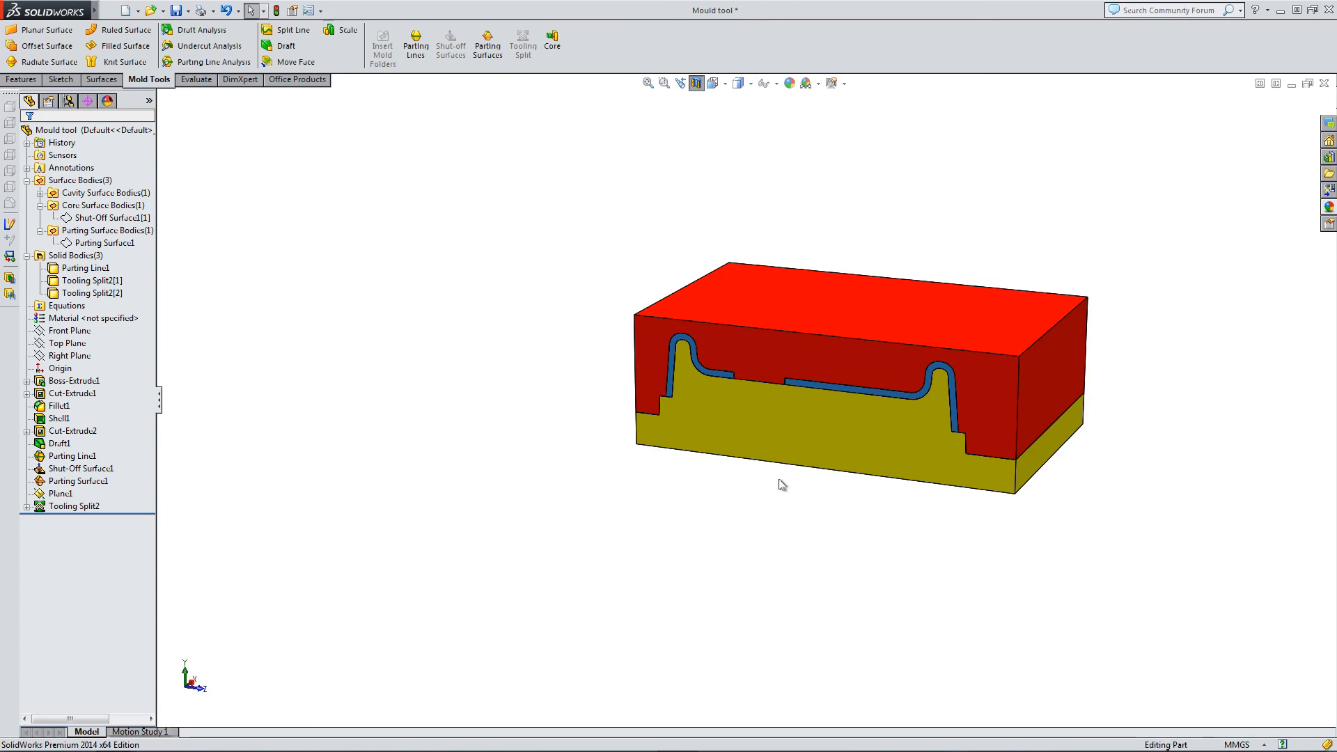
Examine the mould cross-section in the Left view and at an angle, and turn the section view off
scroll(932, 432, "down", 2)
middle_click_drag(766, 471, 807, 417)
left_click(712, 83)
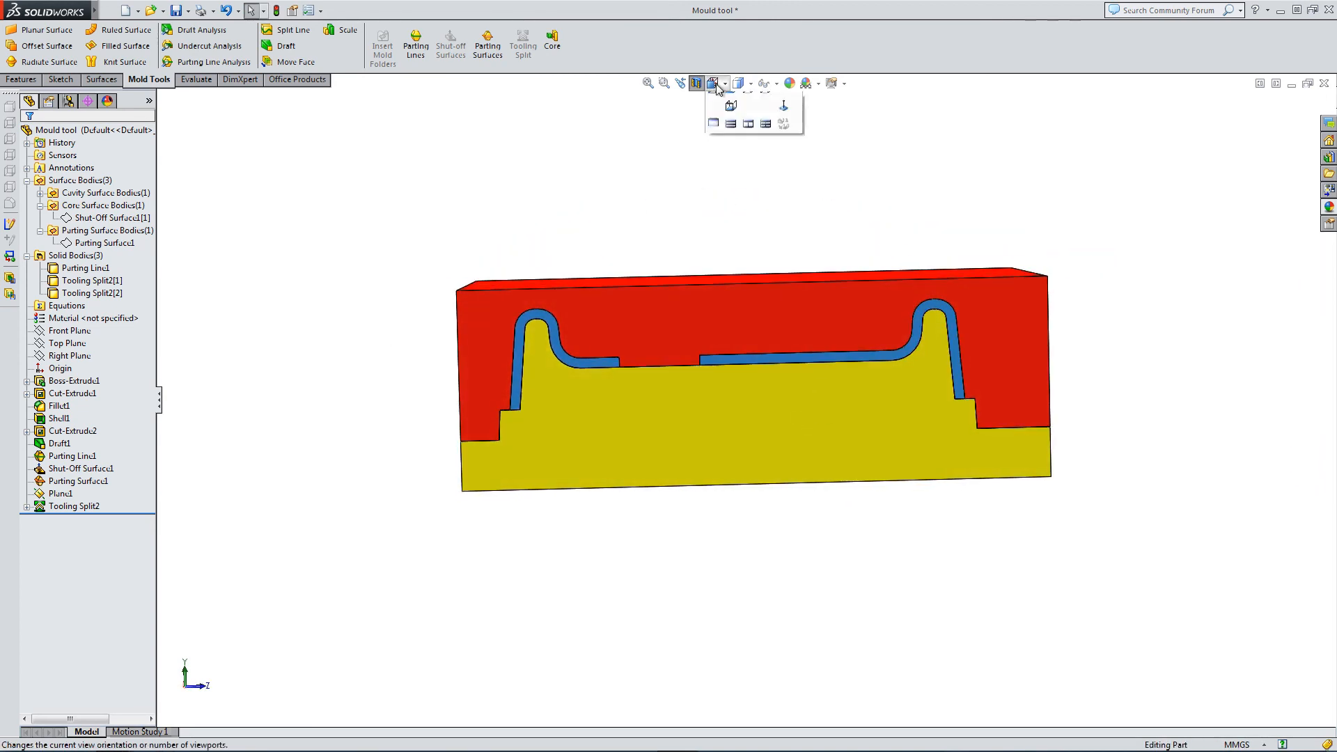
left_click(731, 139)
left_click(712, 83)
left_click(711, 157)
scroll(700, 428, "down", 3)
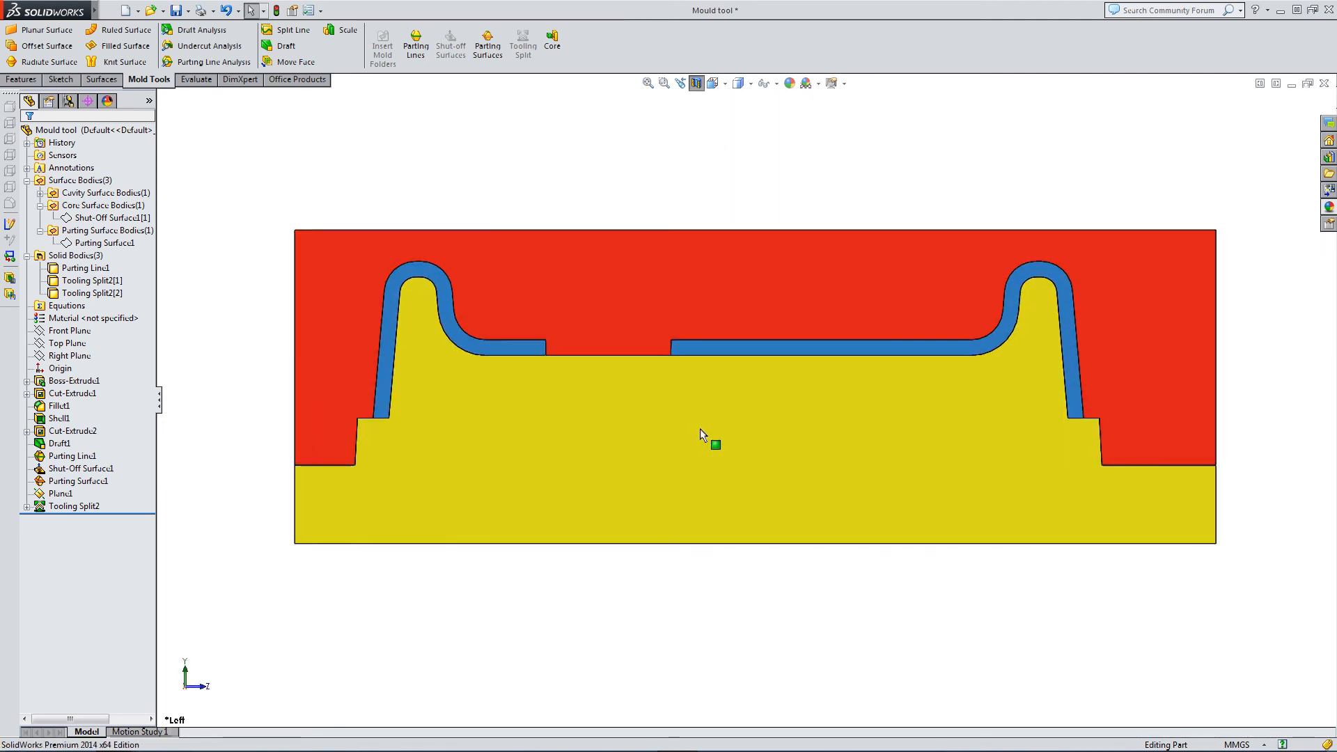
scroll(561, 364, "down", 1)
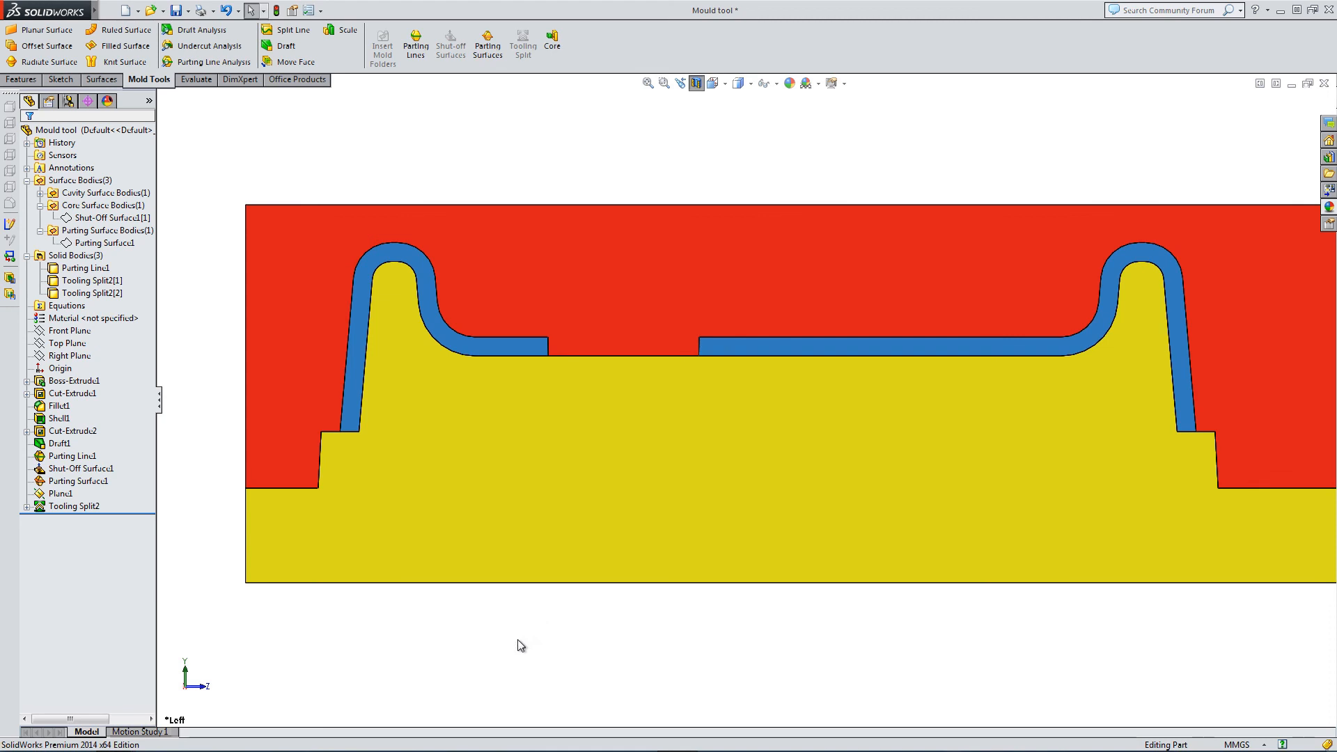
scroll(518, 640, "up", 4)
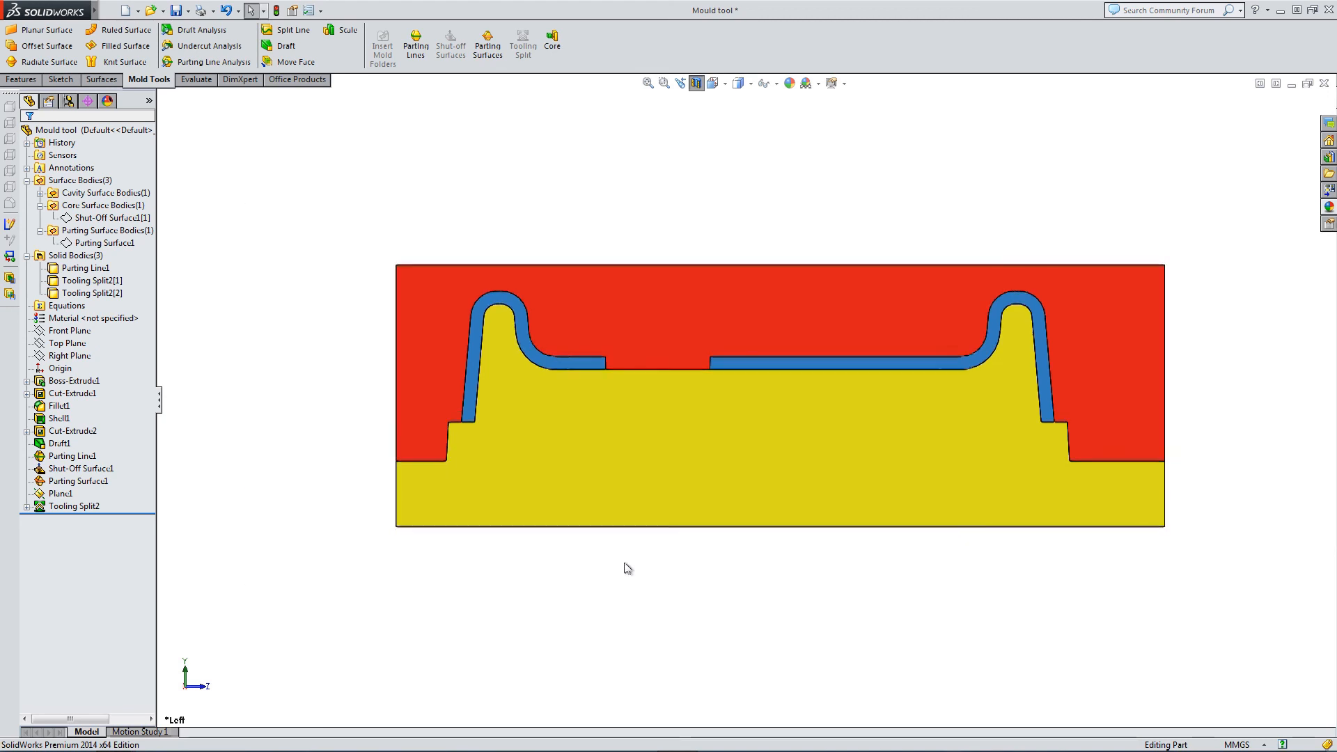
middle_click_drag(718, 396, 660, 513)
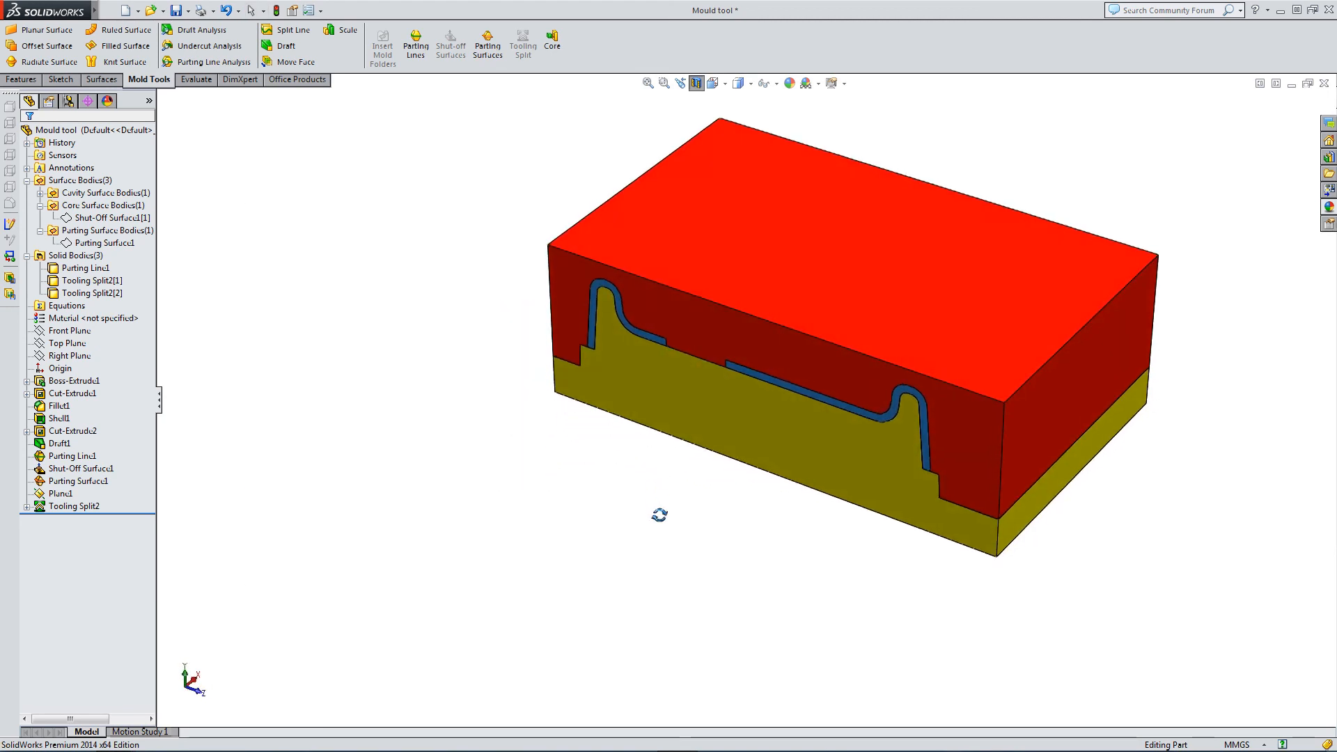
left_click(696, 82)
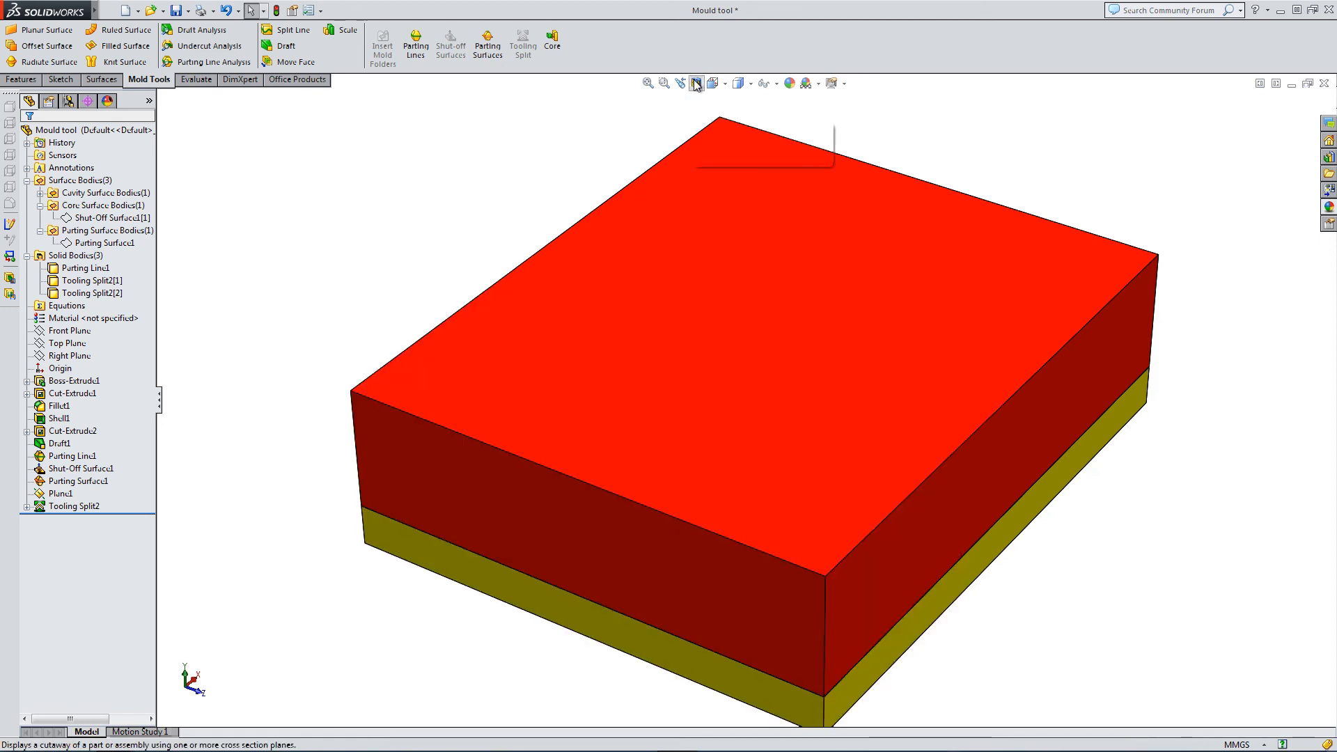
left_click(696, 83)
left_click_drag(766, 395, 859, 334)
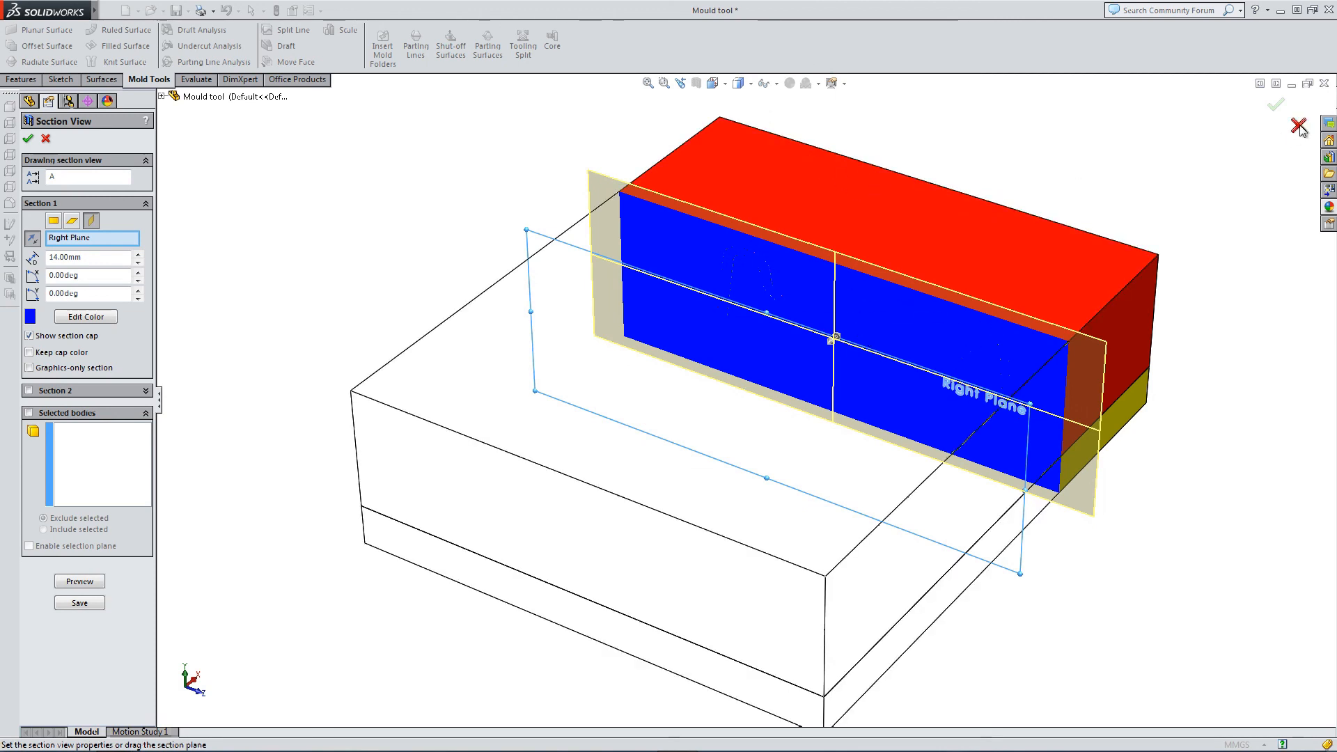
left_click(1298, 126)
Hide the red upper mould block to expose the plastic part on the yellow block
left_click(949, 235)
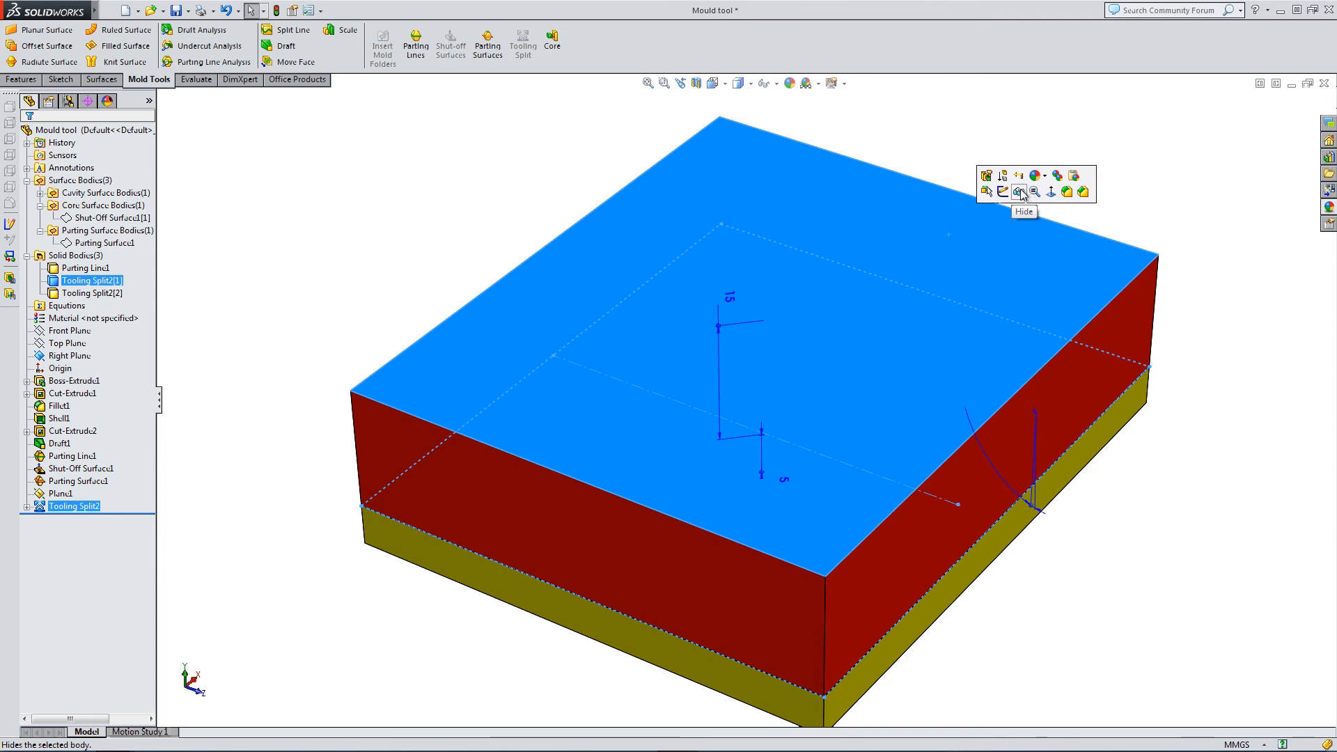
right_click(958, 223)
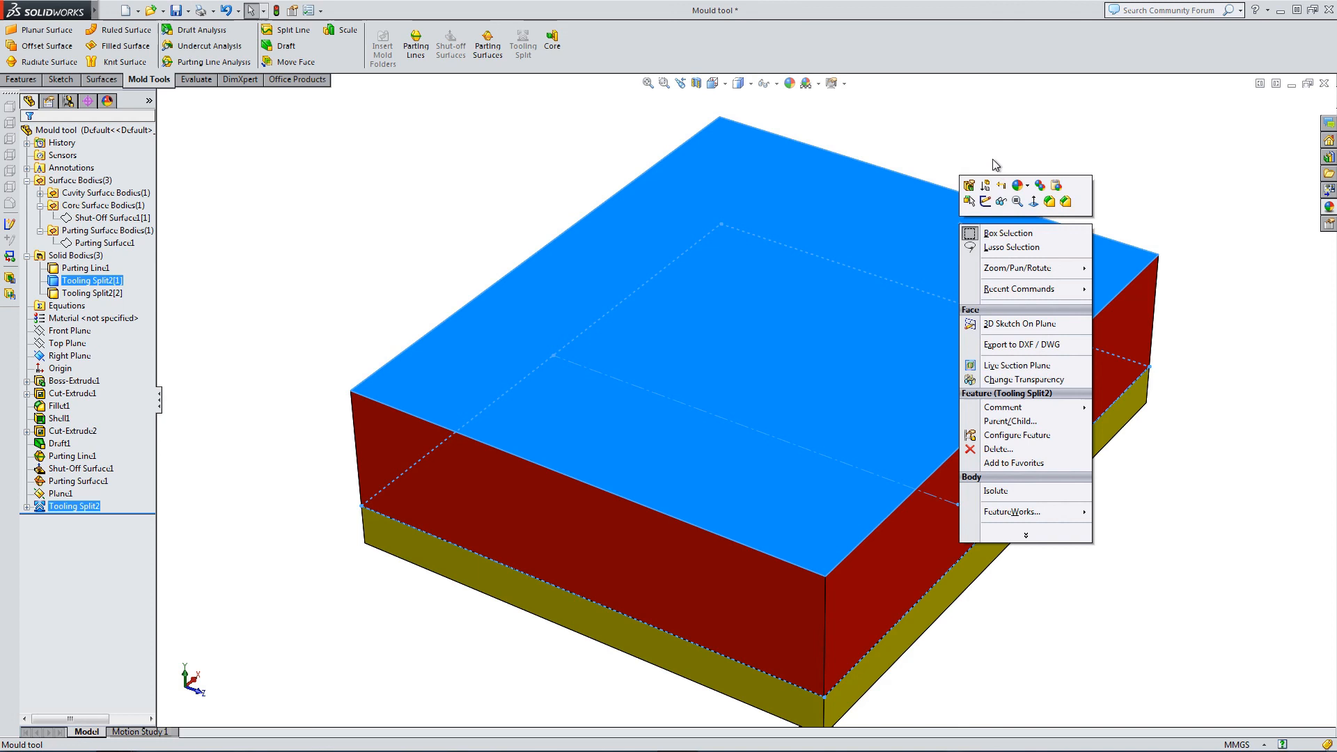
left_click(996, 161)
left_click(947, 209)
left_click(1017, 165)
left_click(981, 163)
scroll(998, 257, "up", 1)
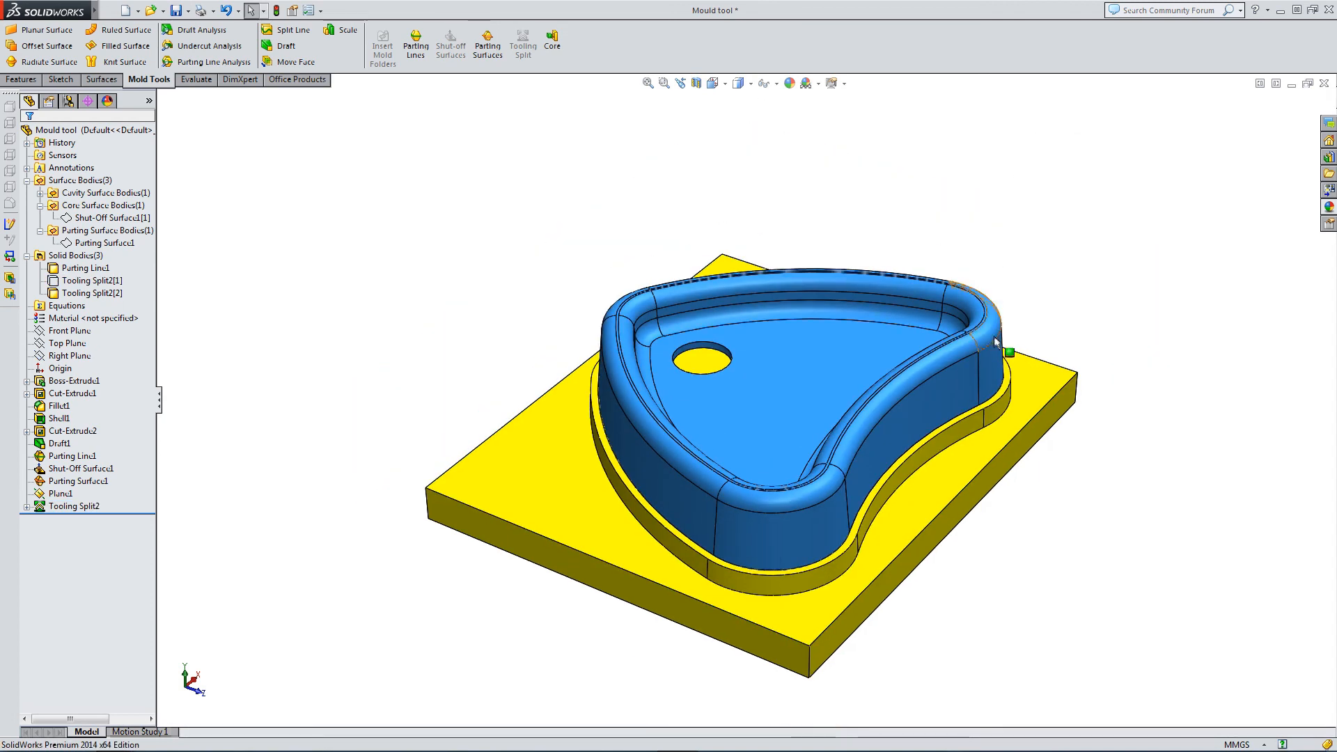